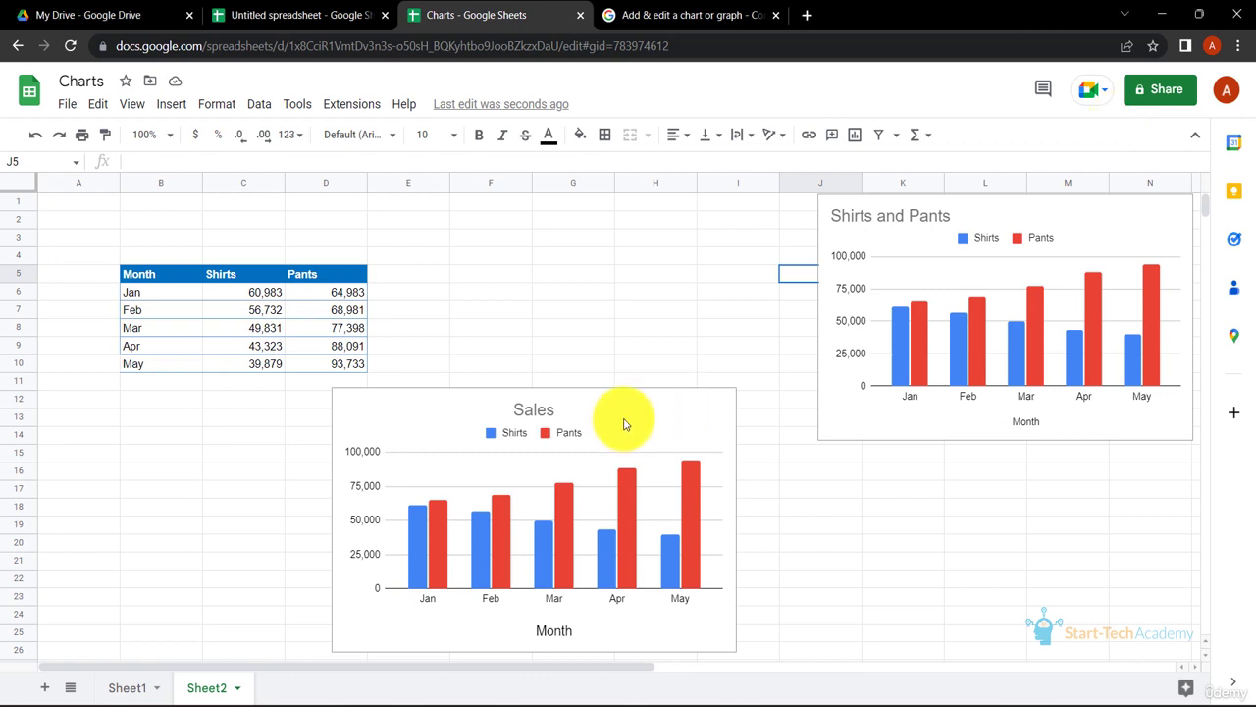
# Step: Move the Sales chart down the sheet so it spans about rows 18 to 33 across columns C to H
pyautogui.moveTo(624, 423); pyautogui.dragTo(603, 327)
pyautogui.scroll(-3, 791, 469)
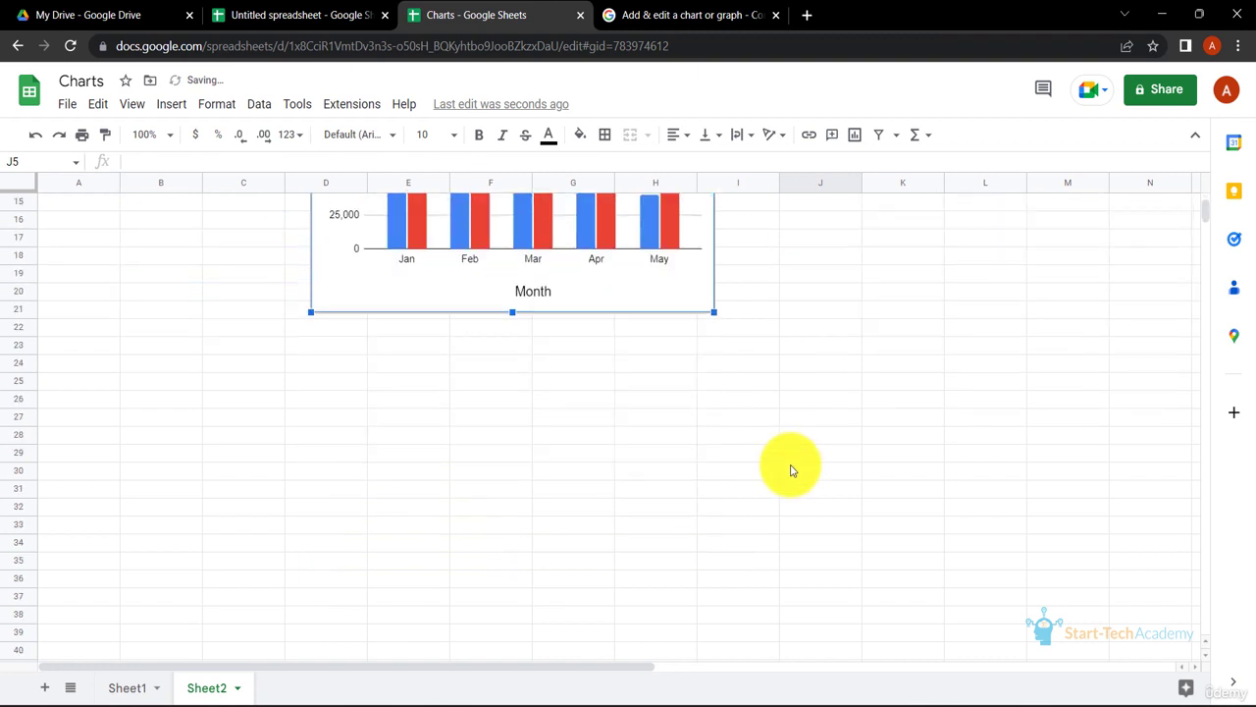
pyautogui.moveTo(662, 272); pyautogui.dragTo(628, 482)
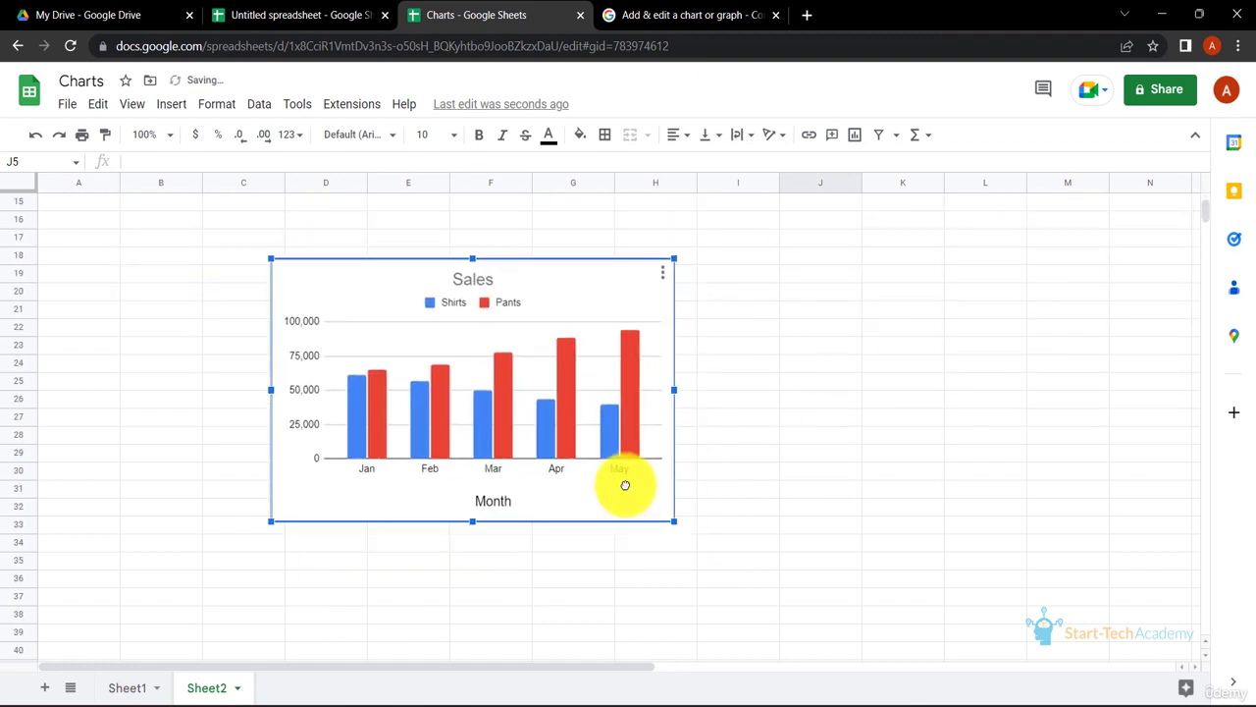
pyautogui.click(743, 381)
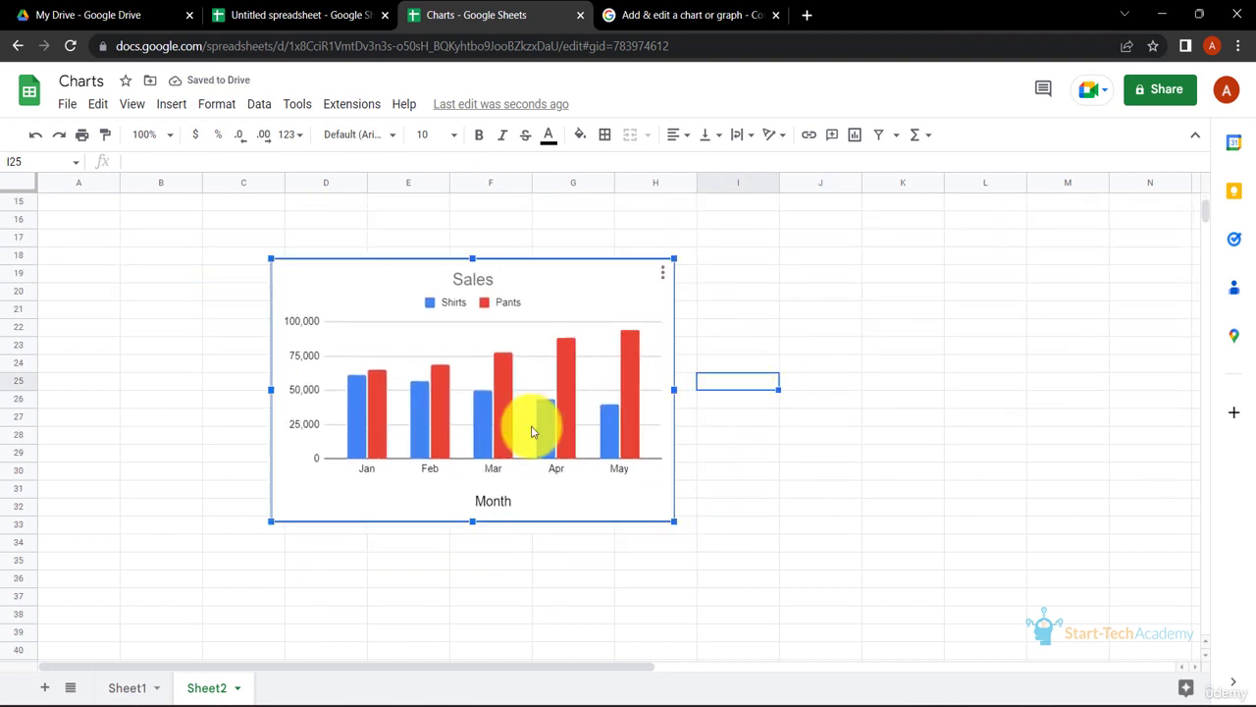
# Step: Set the Sales chart's background color to light gray in its chart style settings
pyautogui.doubleClick(523, 473)
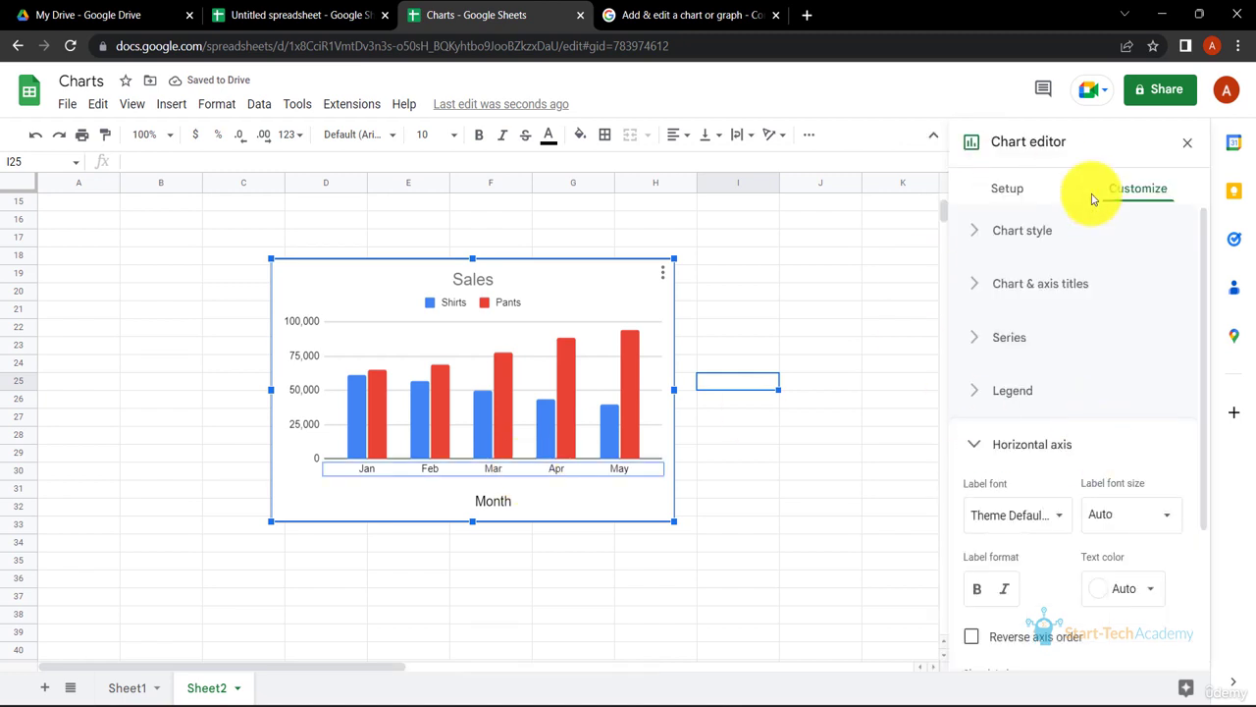
pyautogui.click(975, 449)
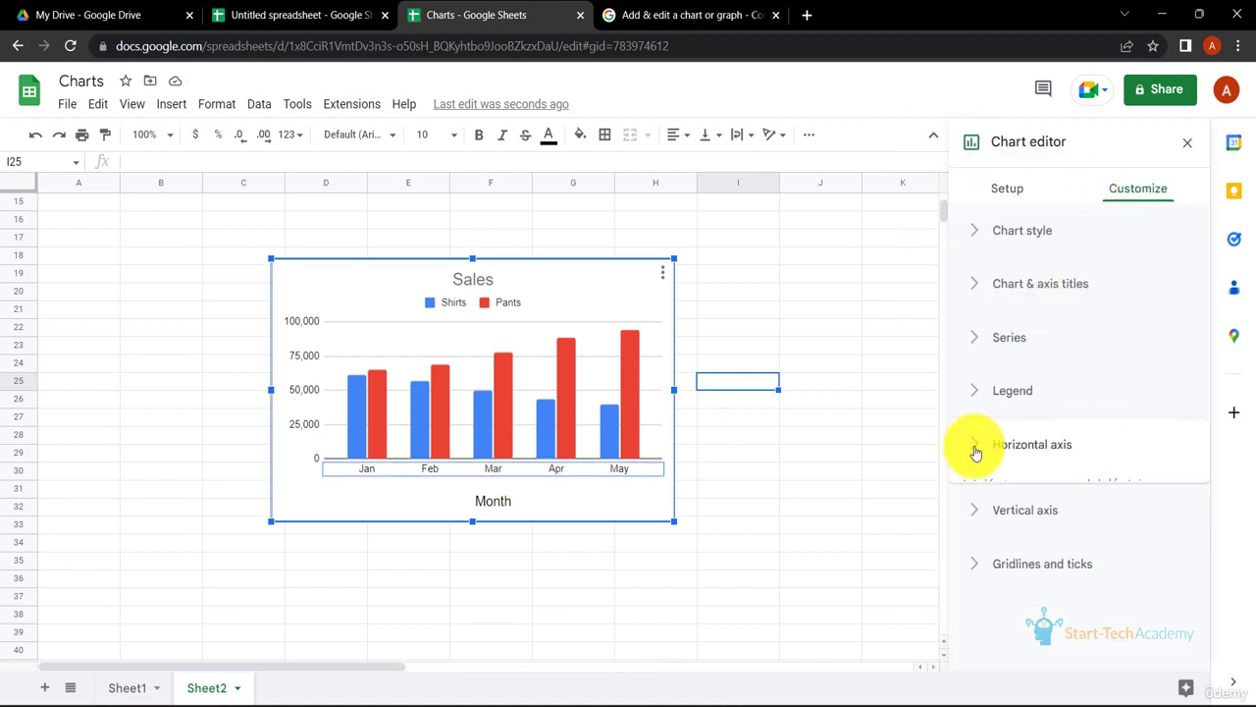
pyautogui.click(977, 235)
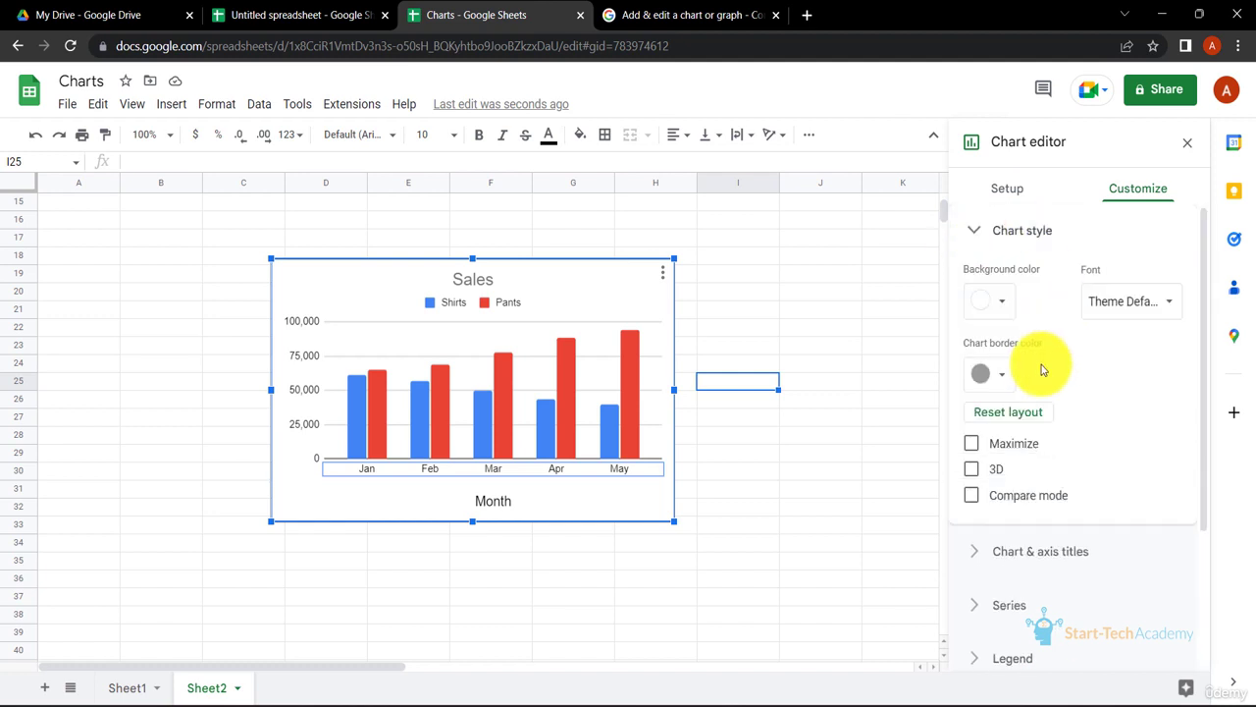
pyautogui.click(1003, 309)
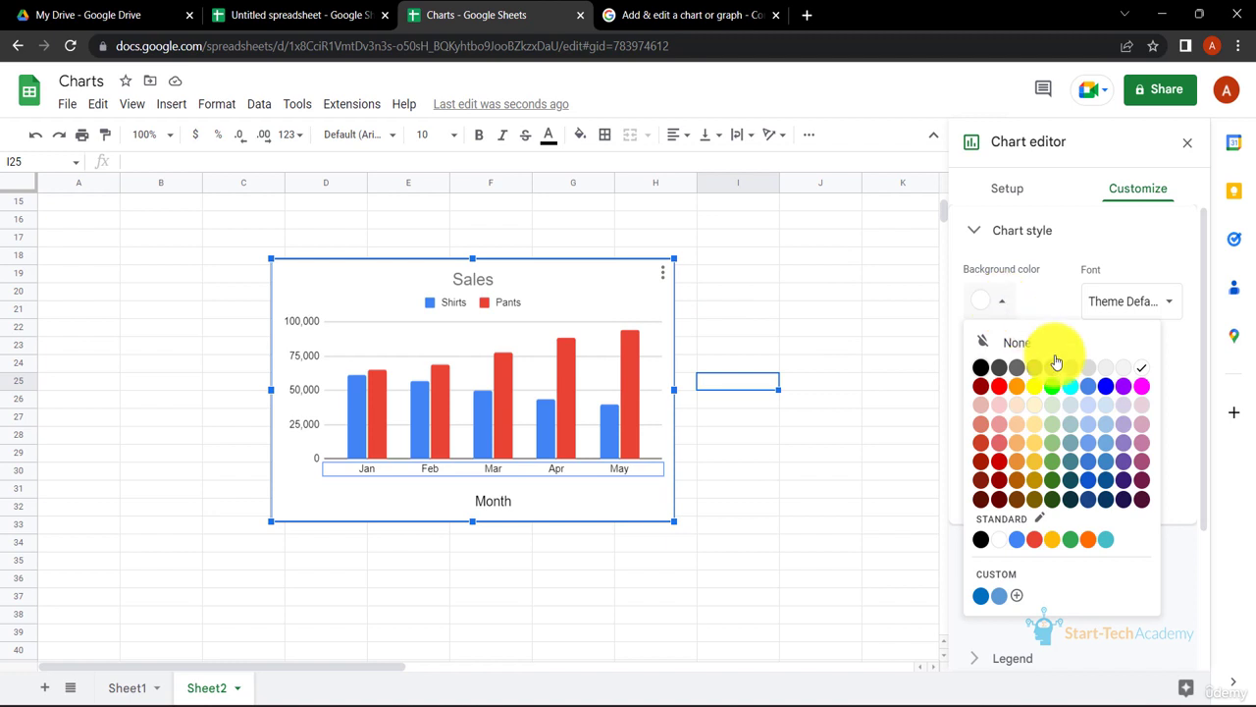
pyautogui.click(1105, 373)
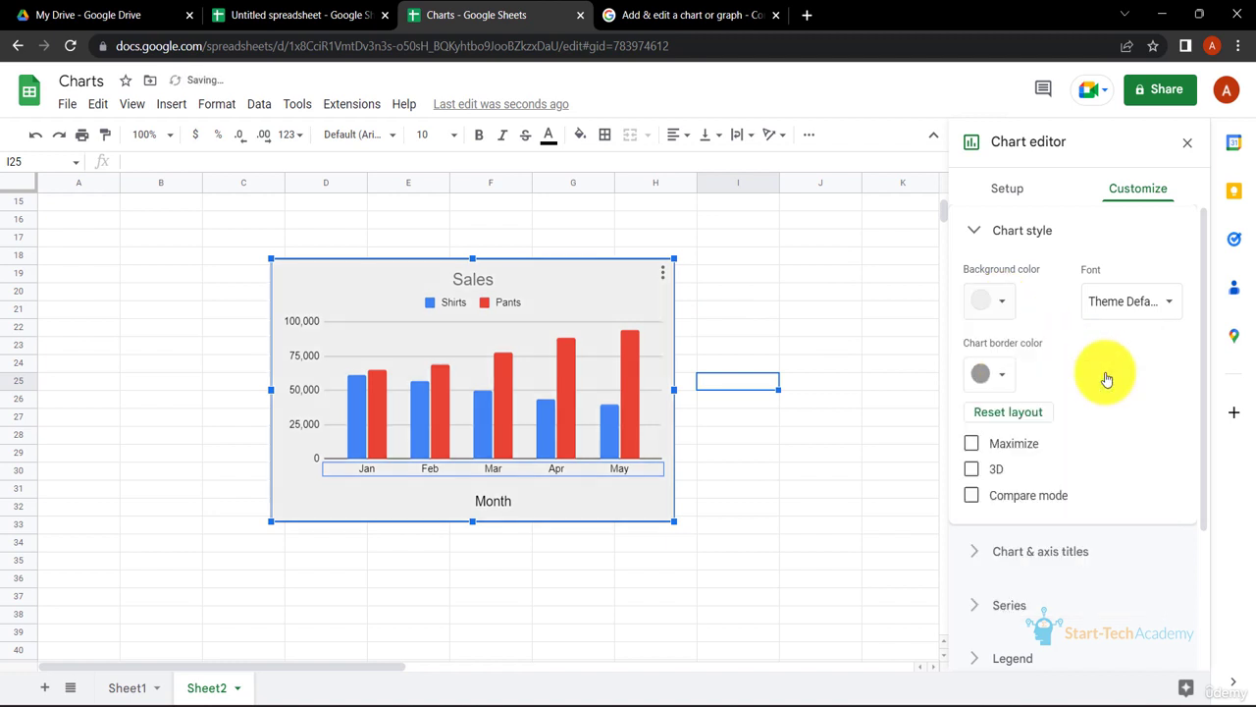
# Step: Set the Sales chart's border color to black and deselect the chart
pyautogui.click(1004, 378)
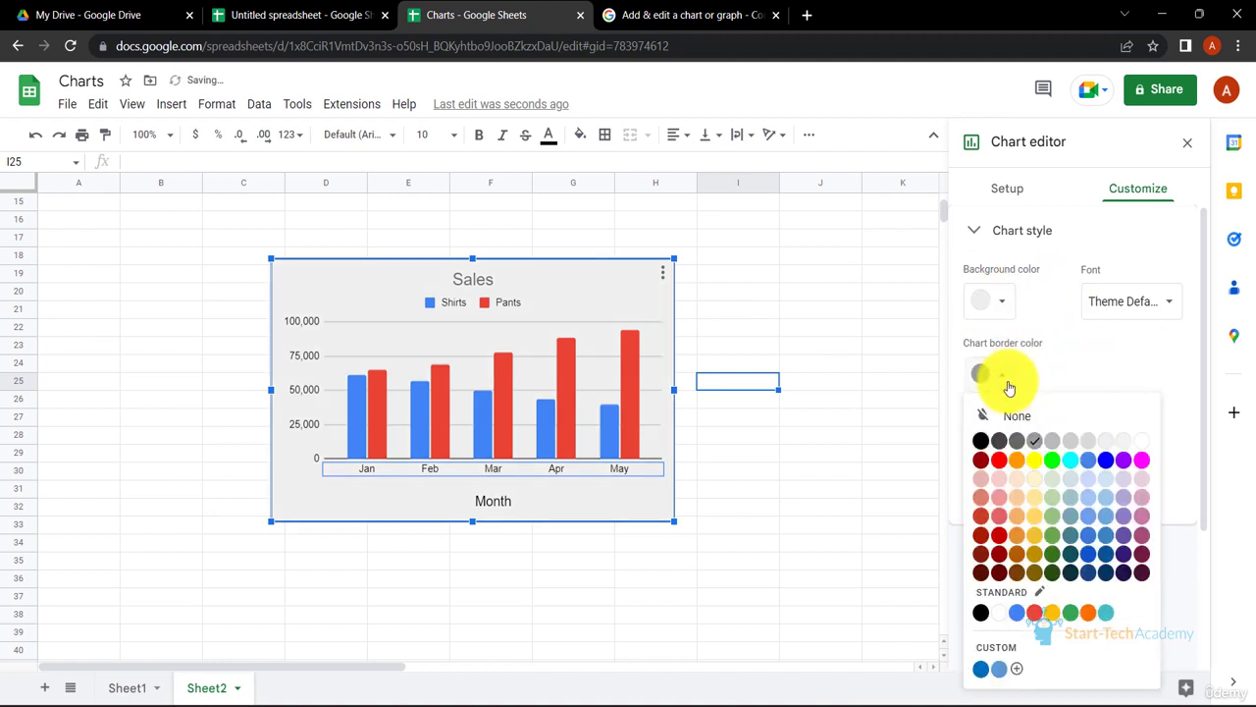
pyautogui.click(983, 442)
pyautogui.click(798, 458)
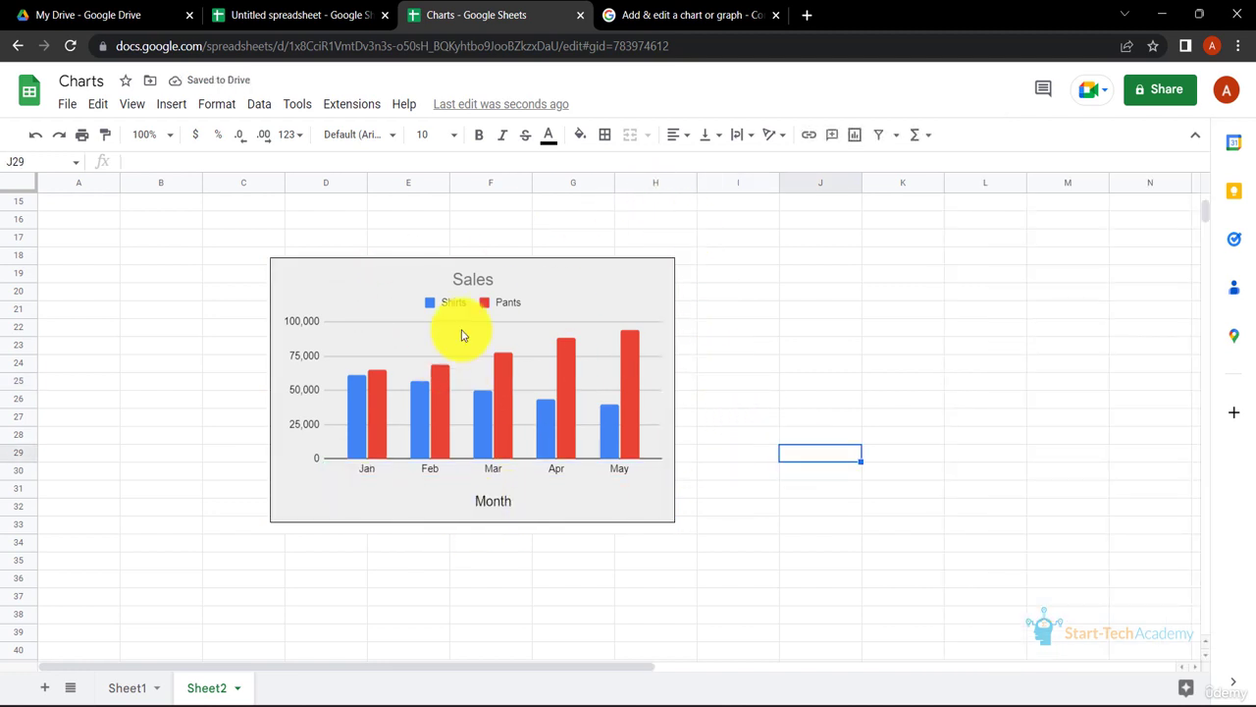
# Step: Reopen the Sales chart's style settings, try the 3D option and turn it off again
pyautogui.doubleClick(553, 488)
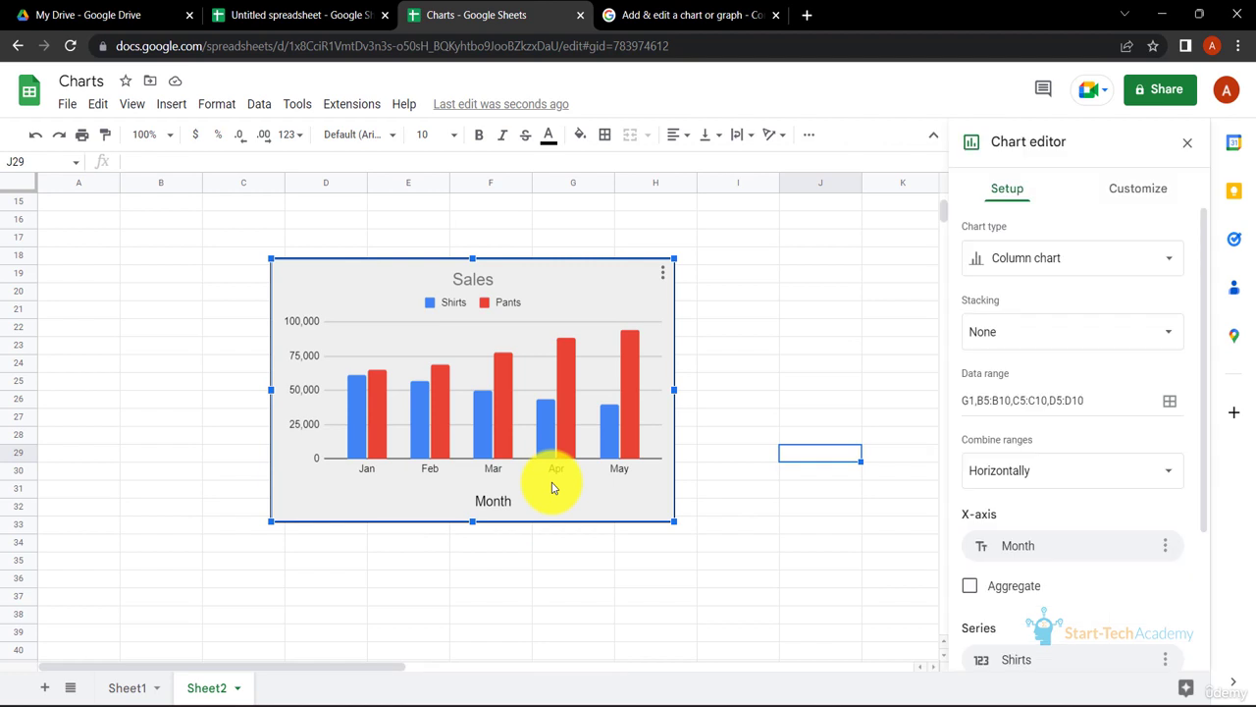
pyautogui.click(1144, 192)
pyautogui.click(989, 247)
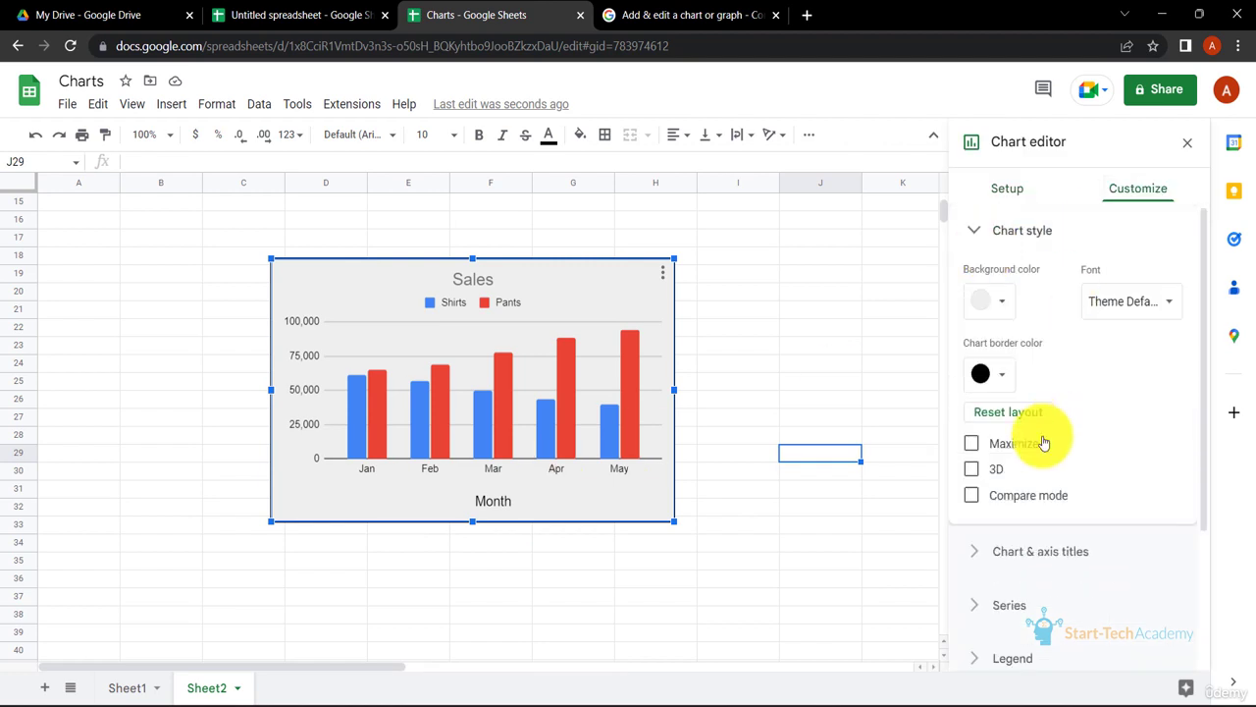
pyautogui.click(976, 470)
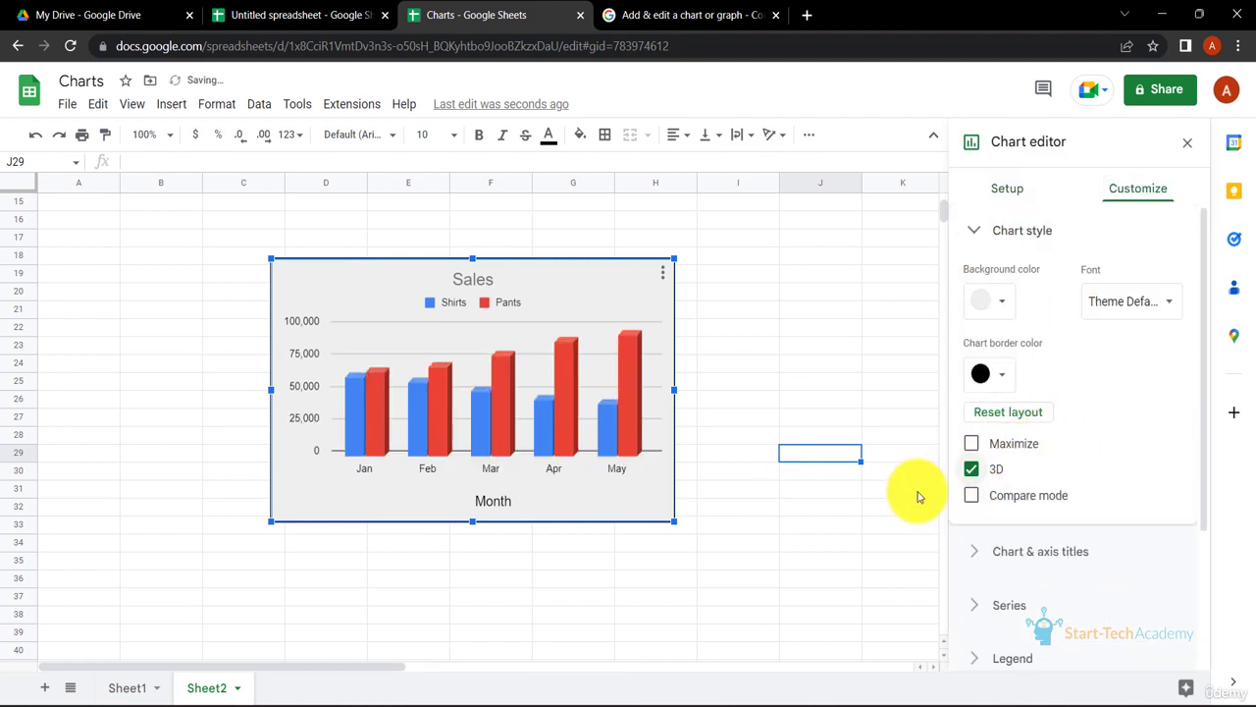
pyautogui.click(976, 470)
# Step: Set the Sales chart's font to Verdana in the chart style settings
pyautogui.click(1168, 302)
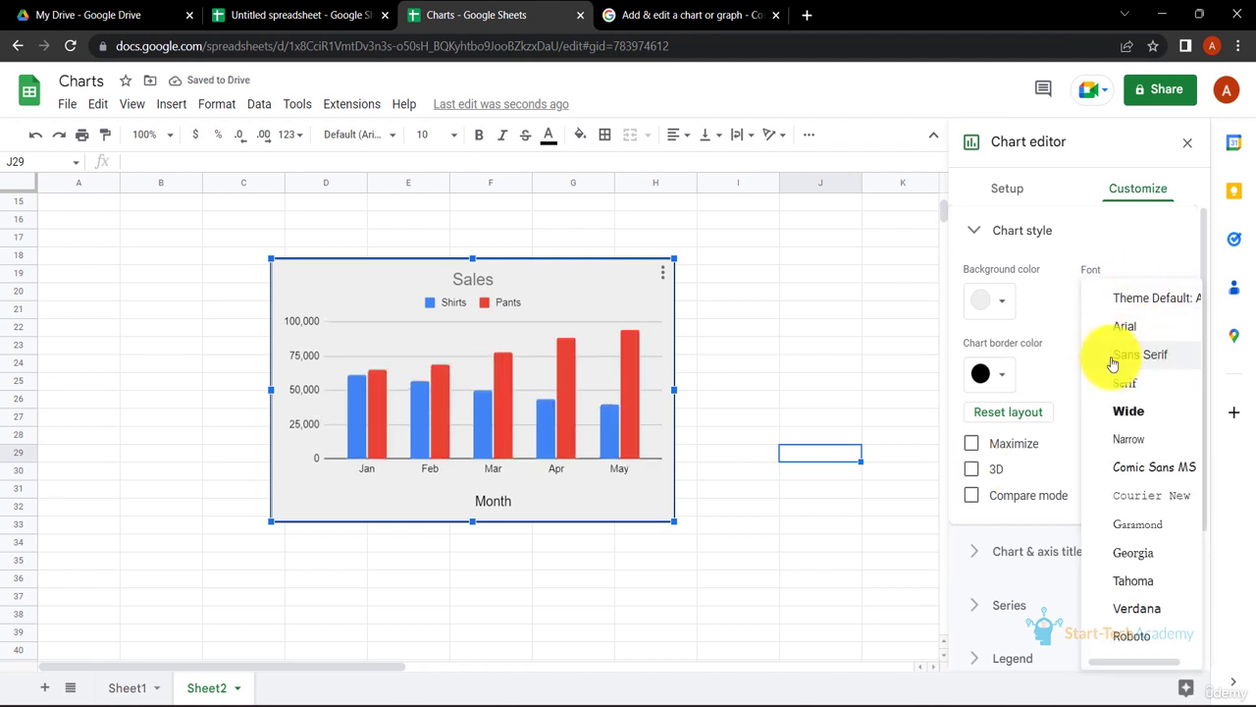
pyautogui.click(1119, 326)
pyautogui.click(1143, 306)
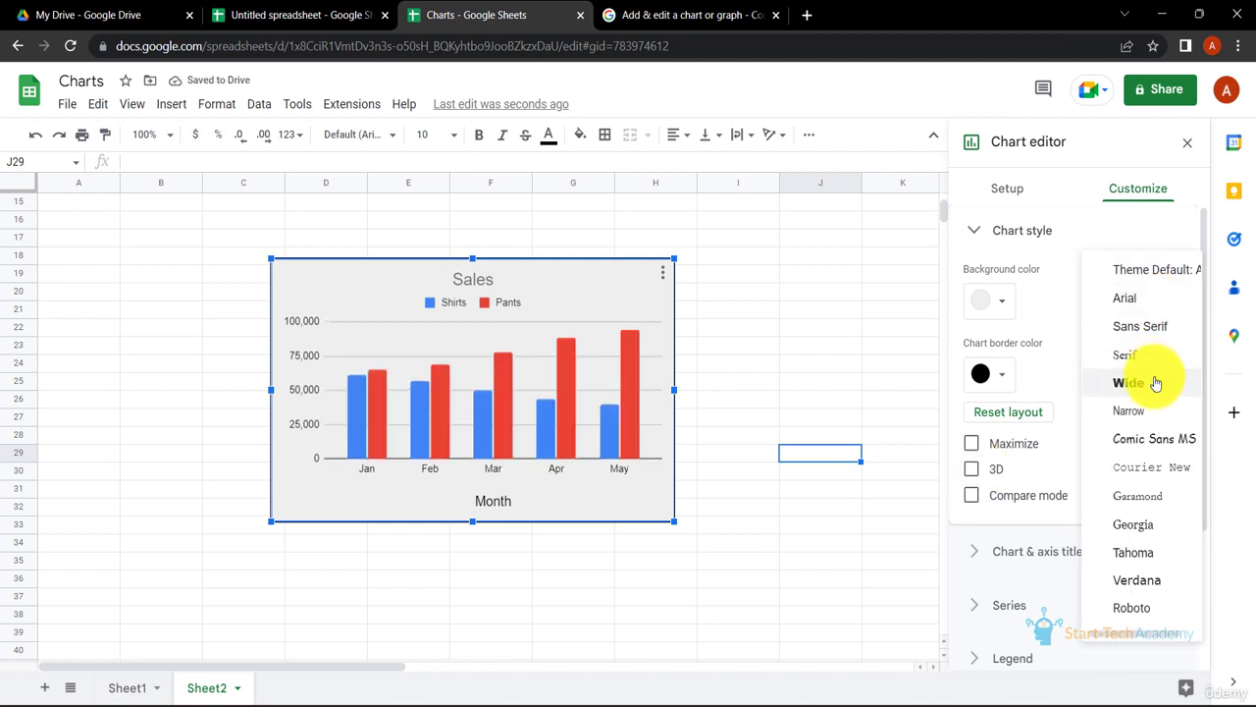
pyautogui.click(1143, 580)
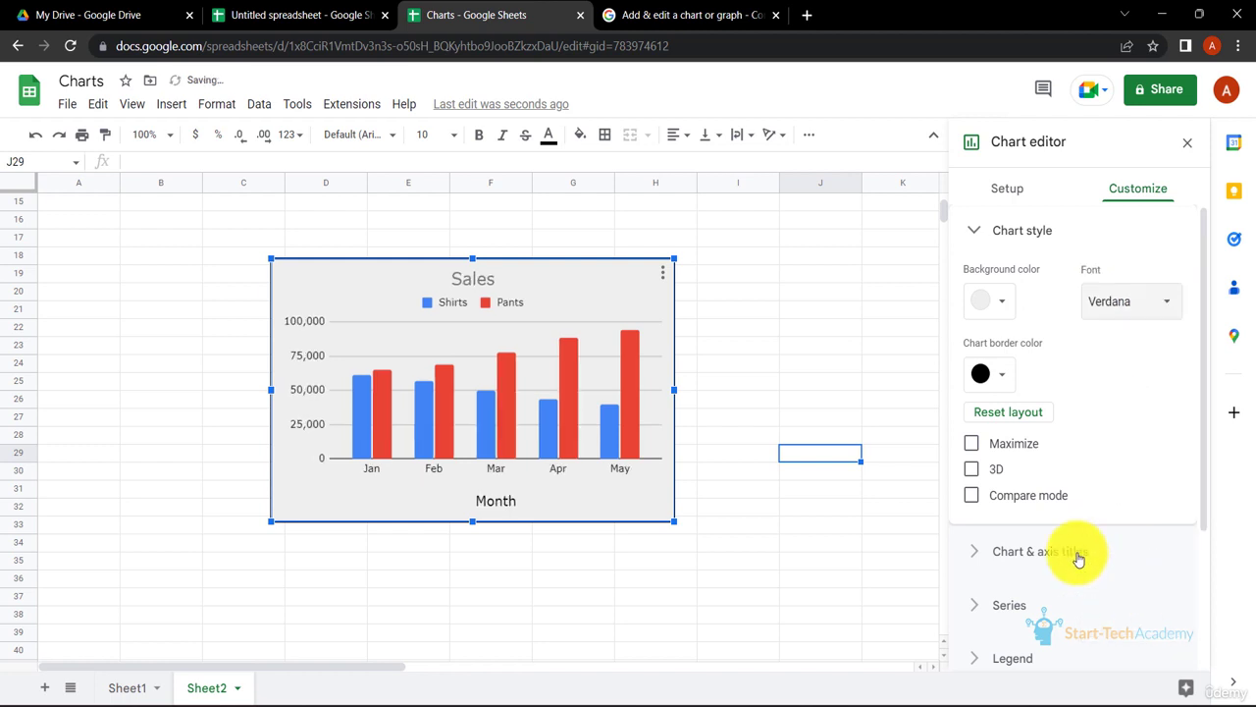
pyautogui.click(963, 229)
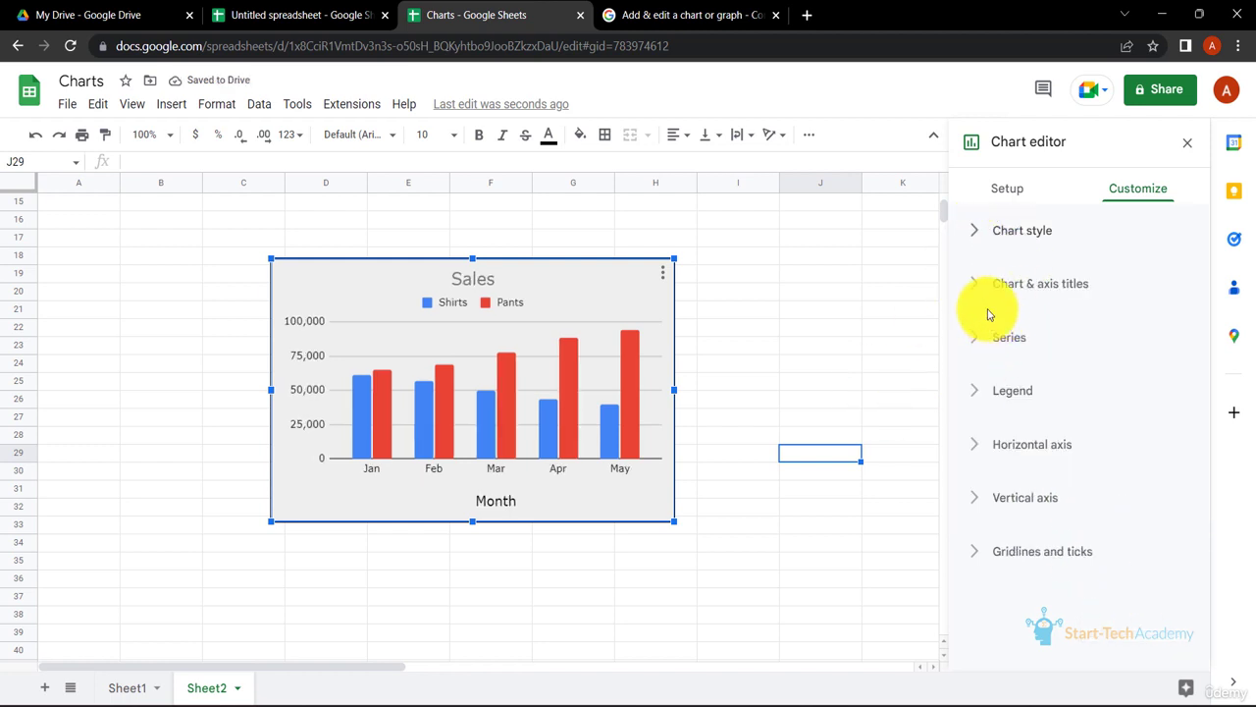
# Step: Add the chart subtitle "For shirts and pants" to the Sales chart and center it
pyautogui.click(991, 286)
pyautogui.click(1080, 331)
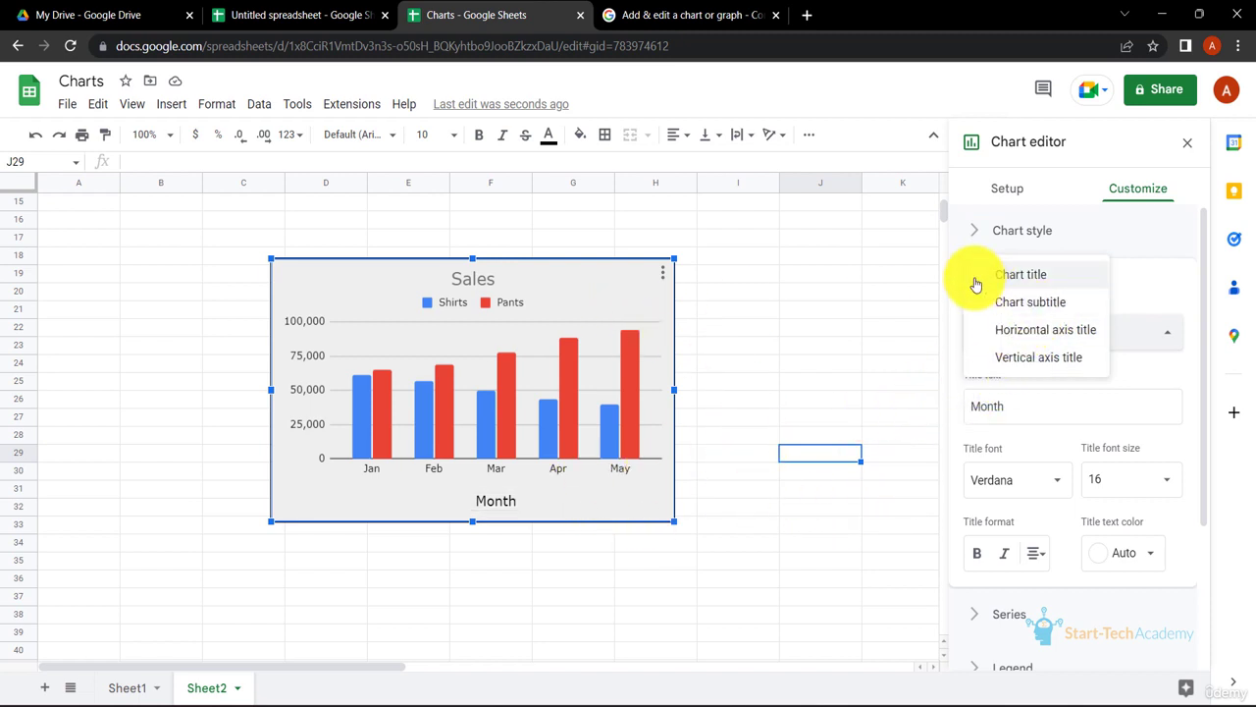
pyautogui.click(1038, 313)
pyautogui.click(1050, 405)
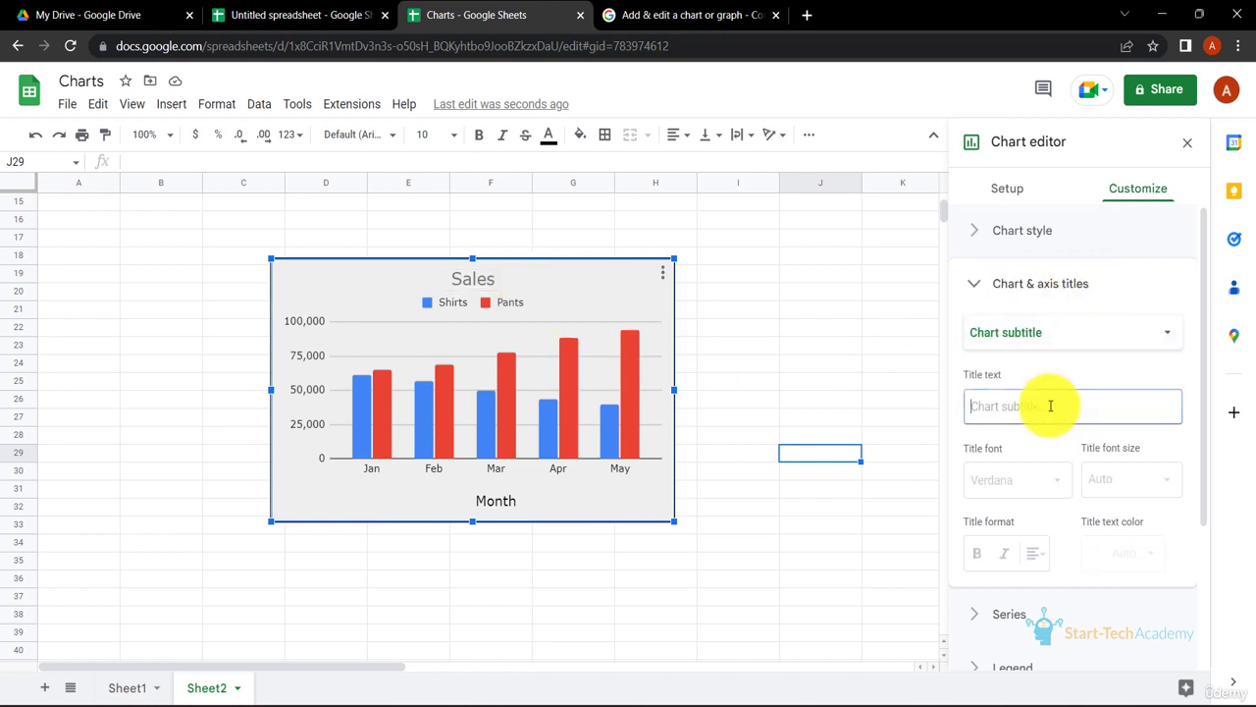
pyautogui.write('For sh')
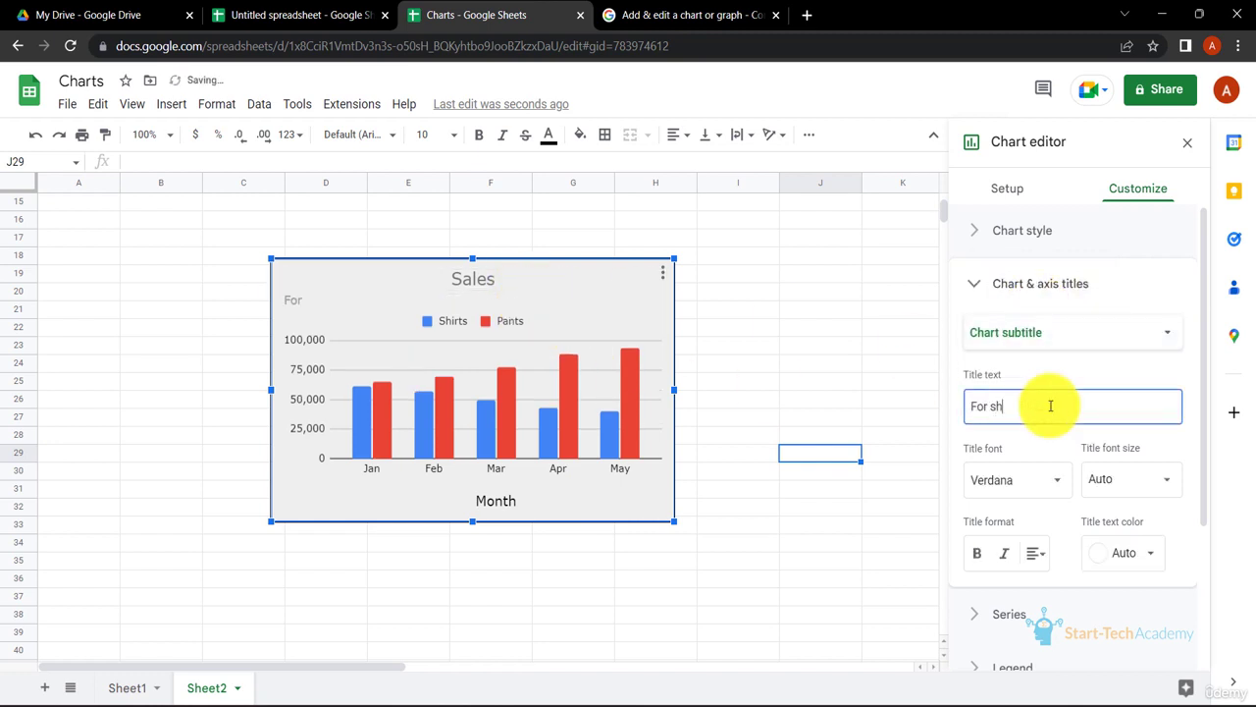
pyautogui.write('irts and pants')
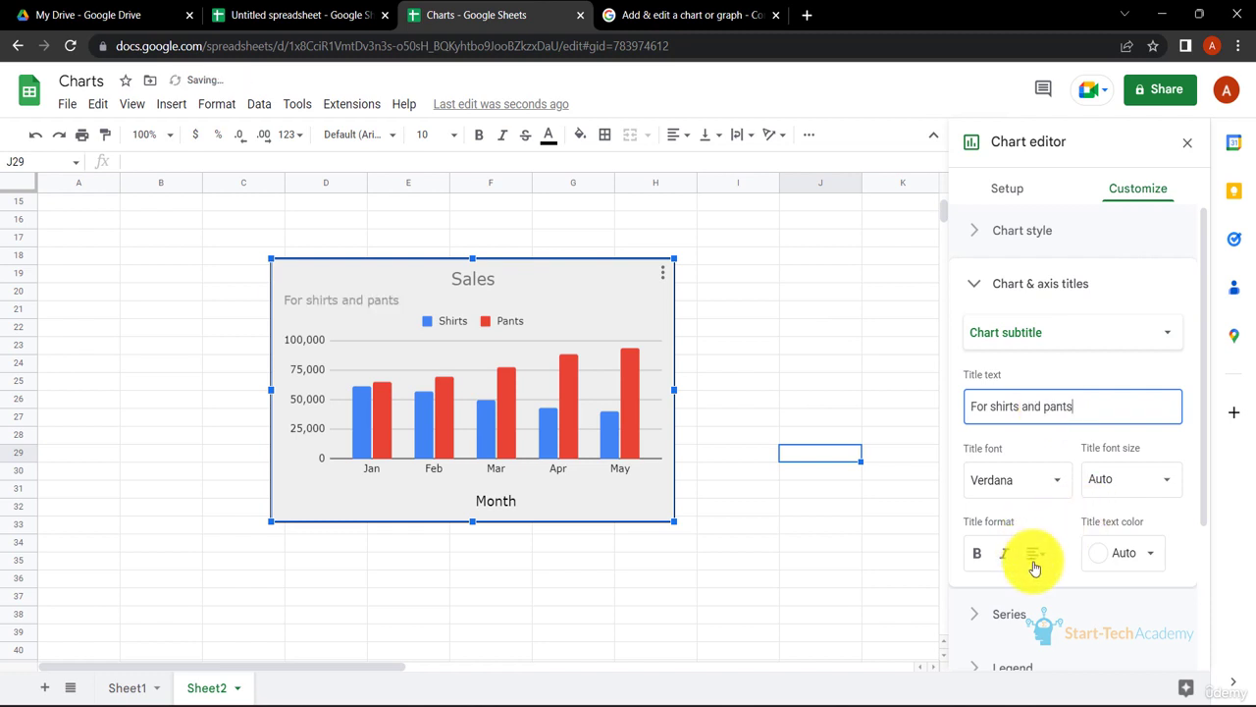
pyautogui.click(1034, 555)
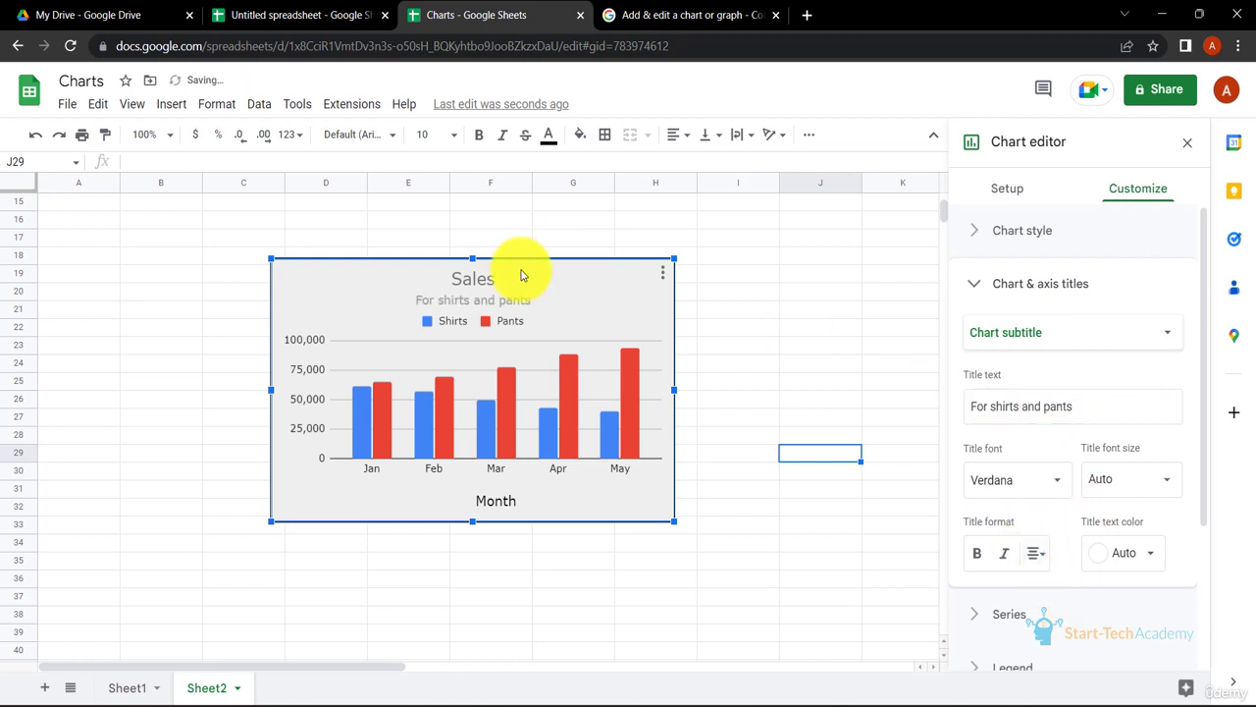
# Step: Set the chart subtitle's text color to dark gray
pyautogui.click(1146, 551)
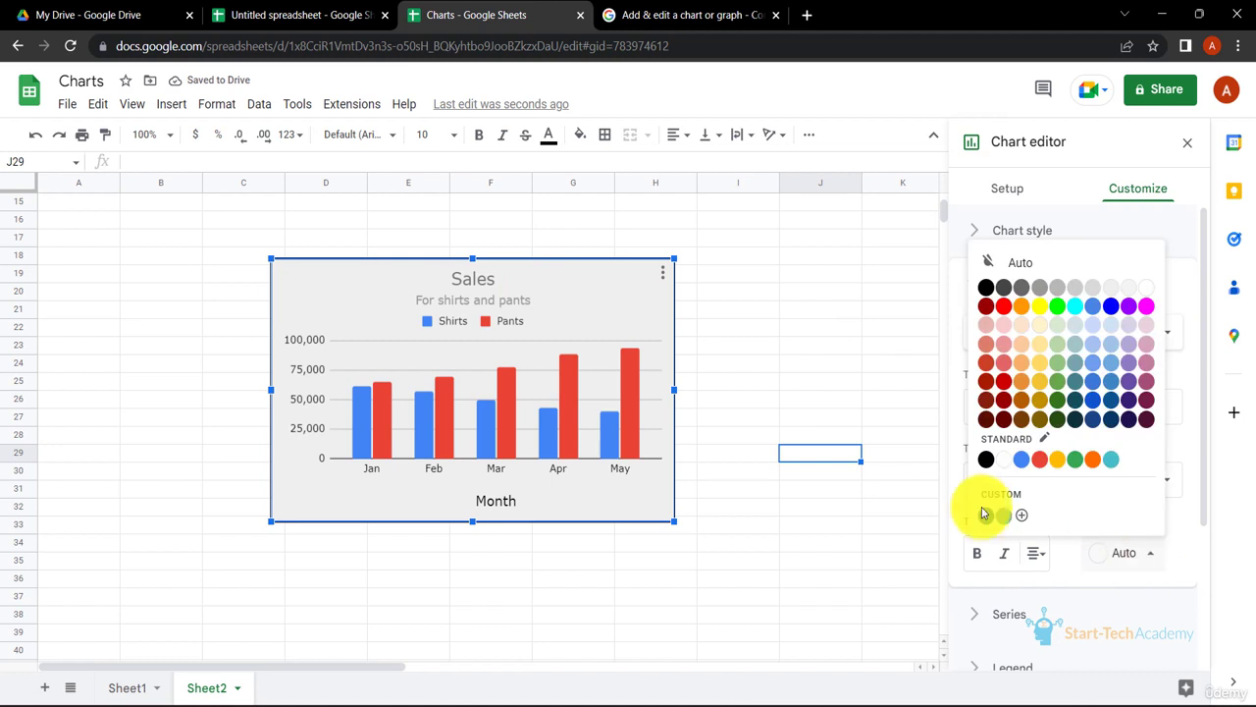
pyautogui.click(987, 288)
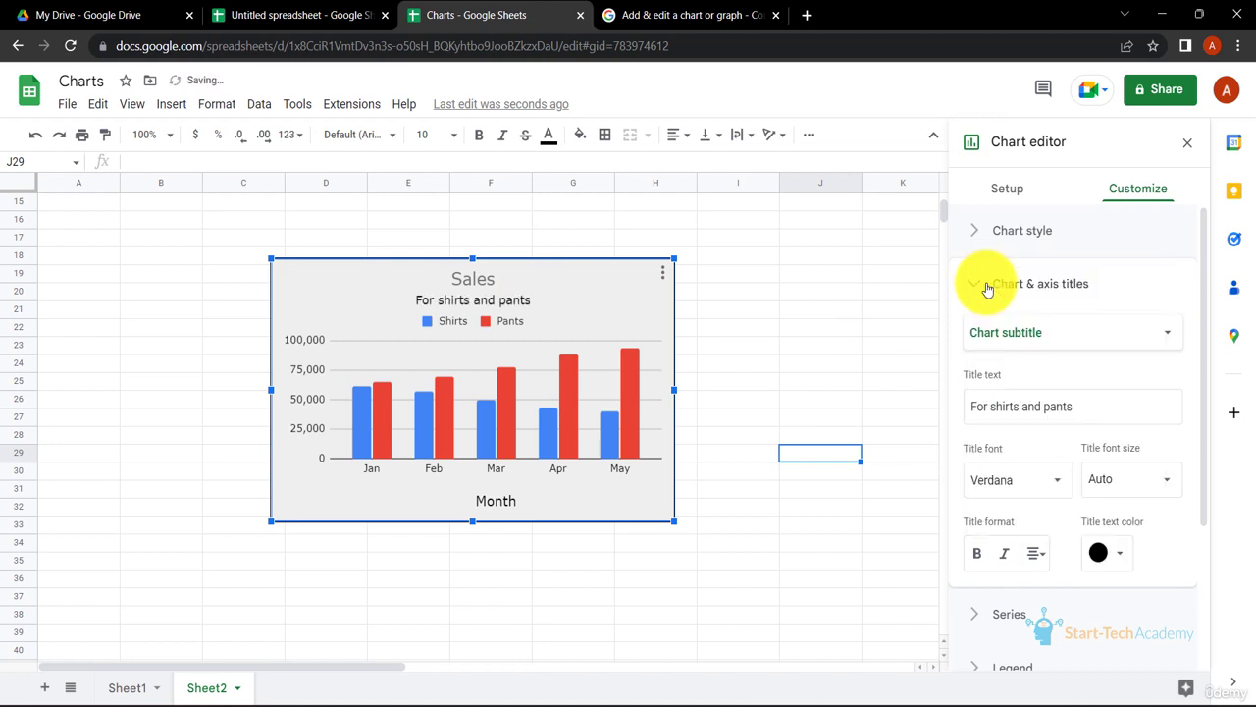
pyautogui.click(1126, 555)
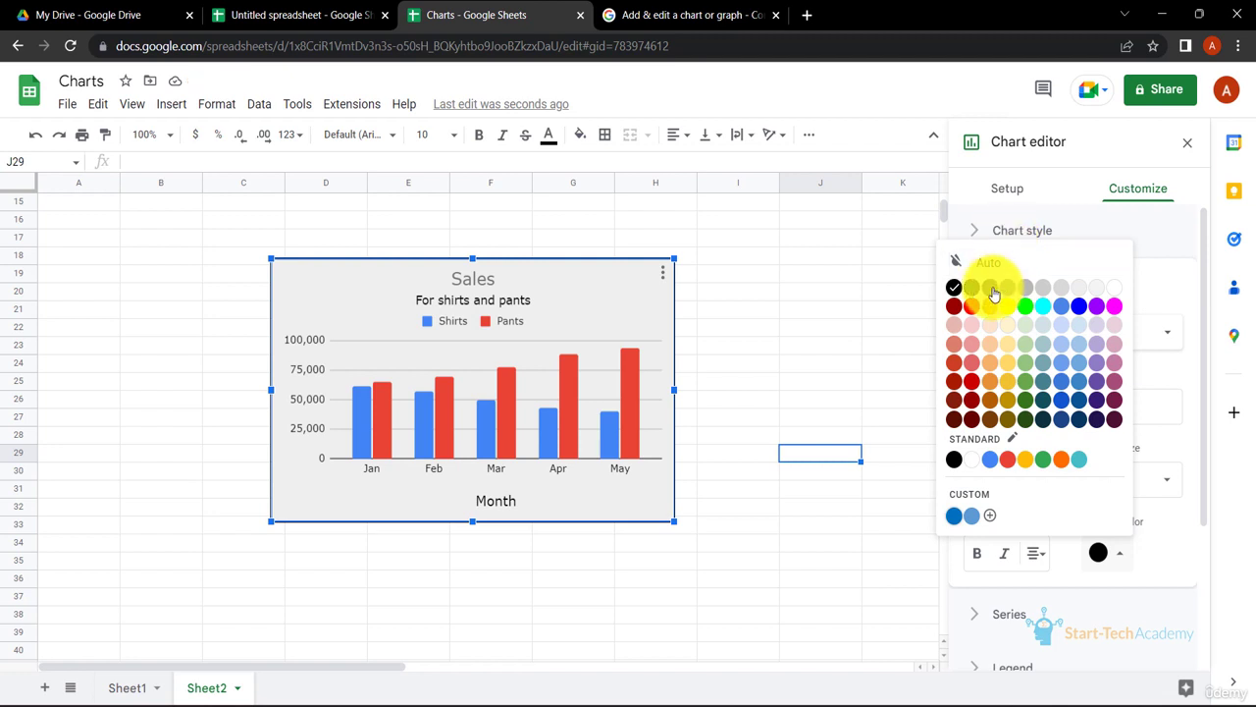
pyautogui.click(991, 289)
# Step: Set the chart subtitle's font size to 12 and close the chart and axis title settings
pyautogui.click(1158, 480)
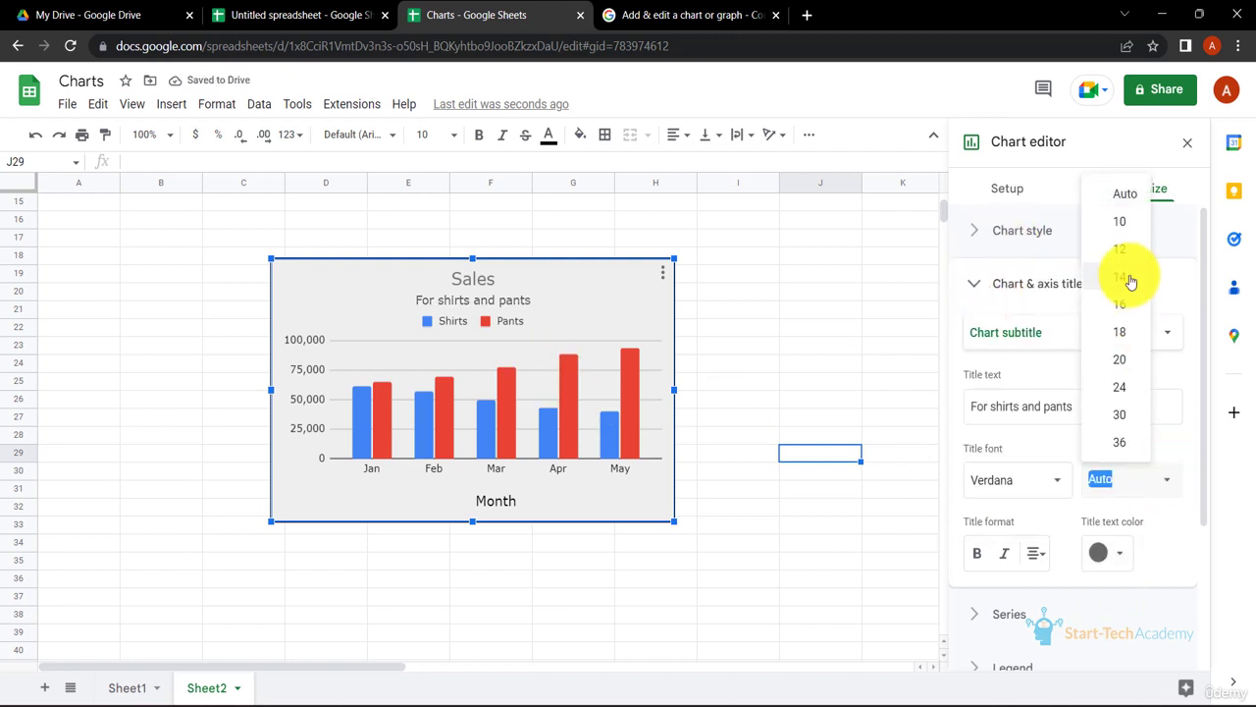
pyautogui.click(1122, 223)
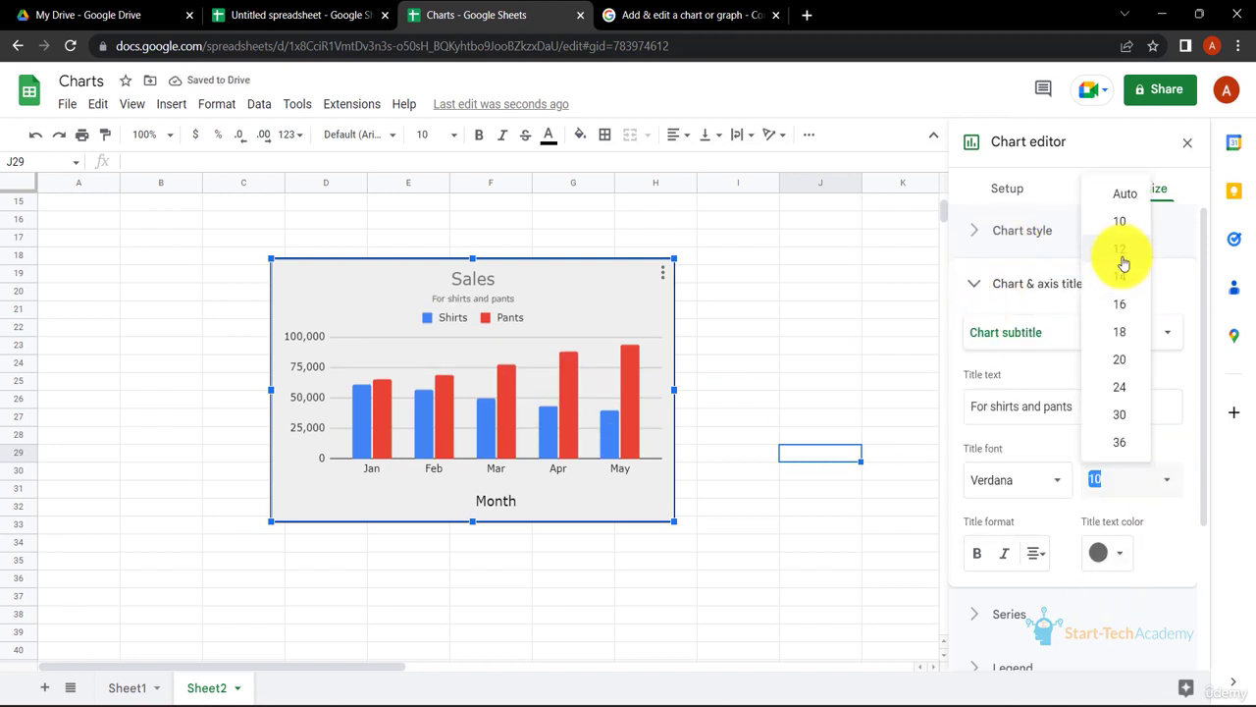
pyautogui.click(1122, 250)
pyautogui.click(975, 285)
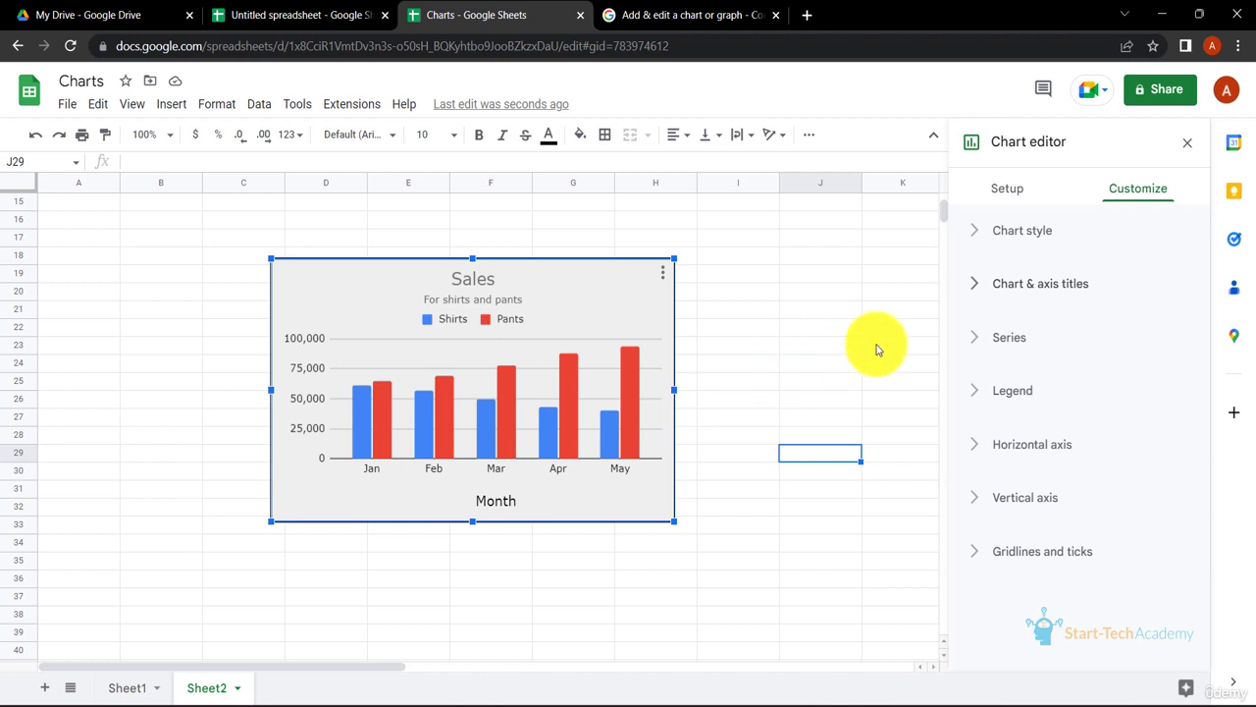
# Step: Format the Shirts series with a light green fill at 50% opacity
pyautogui.click(978, 336)
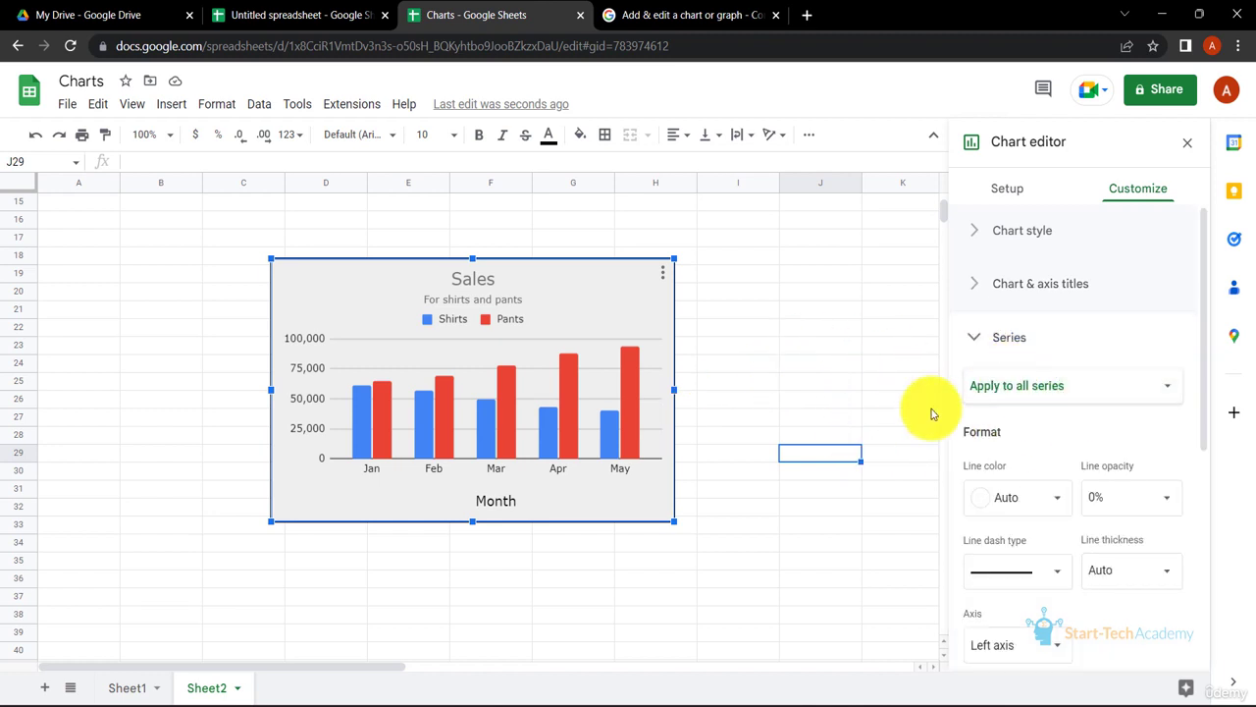
pyautogui.click(1148, 389)
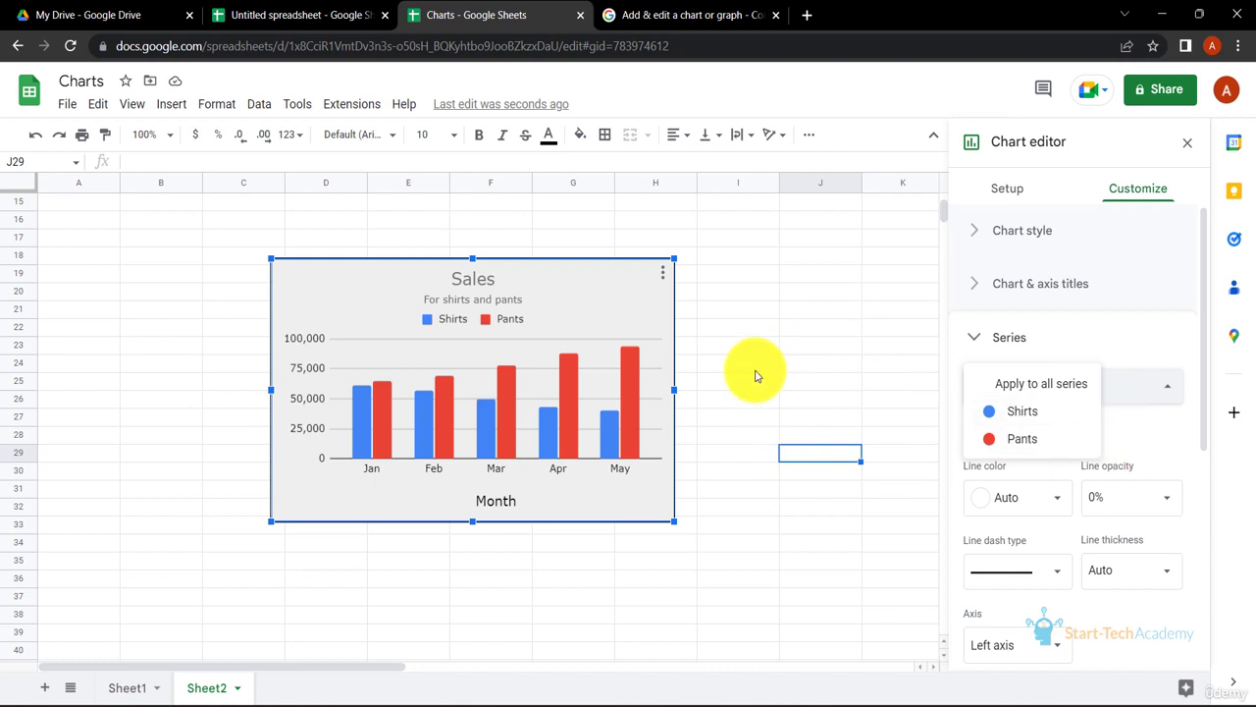
pyautogui.click(1010, 410)
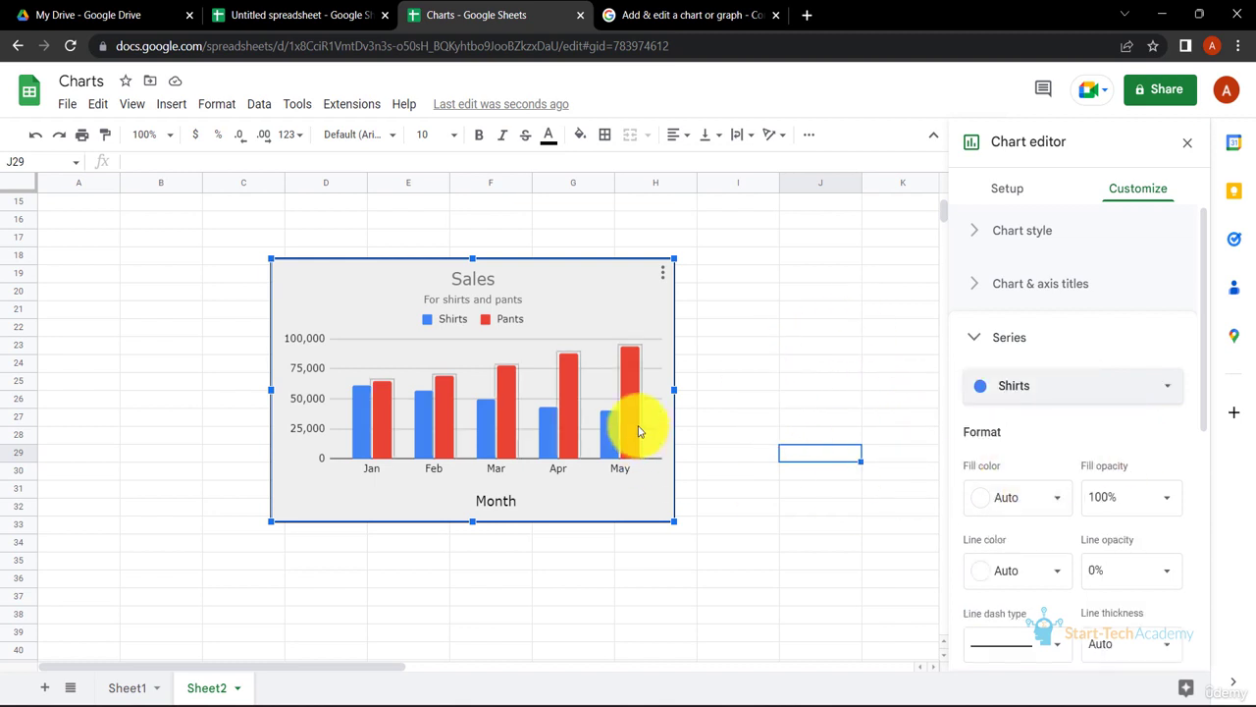
pyautogui.click(1058, 503)
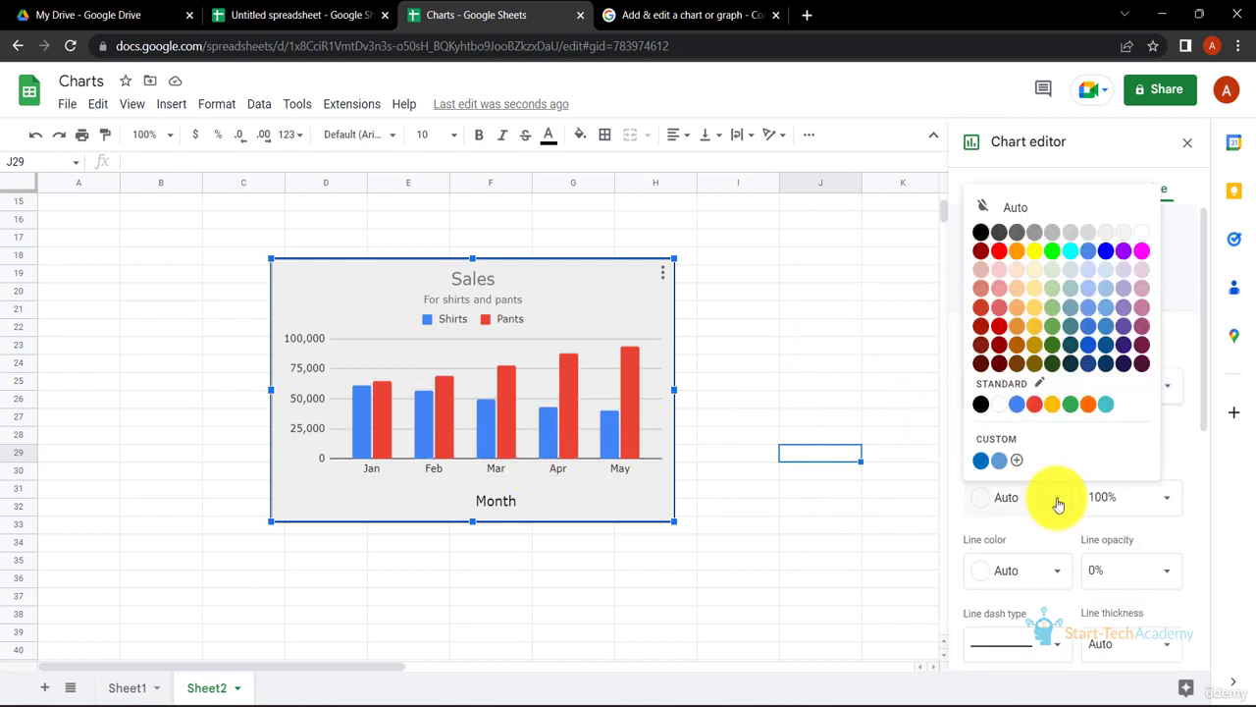
pyautogui.click(1034, 288)
pyautogui.click(1052, 309)
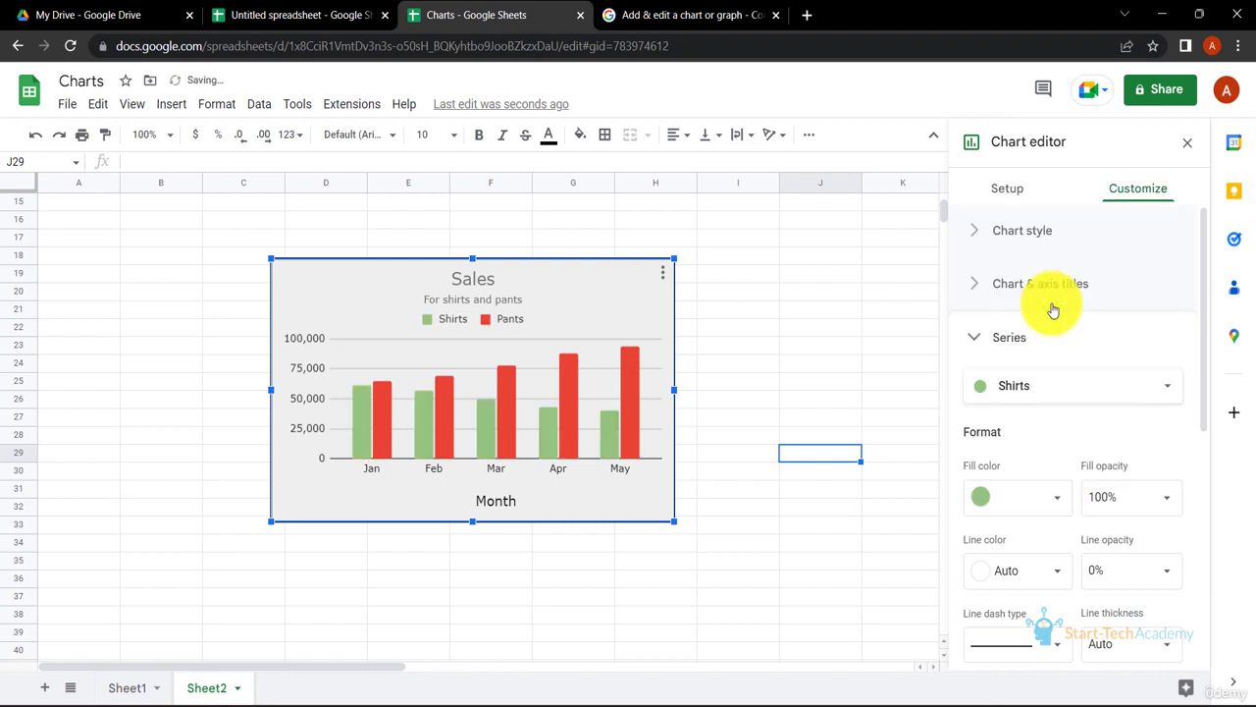
pyautogui.click(1170, 505)
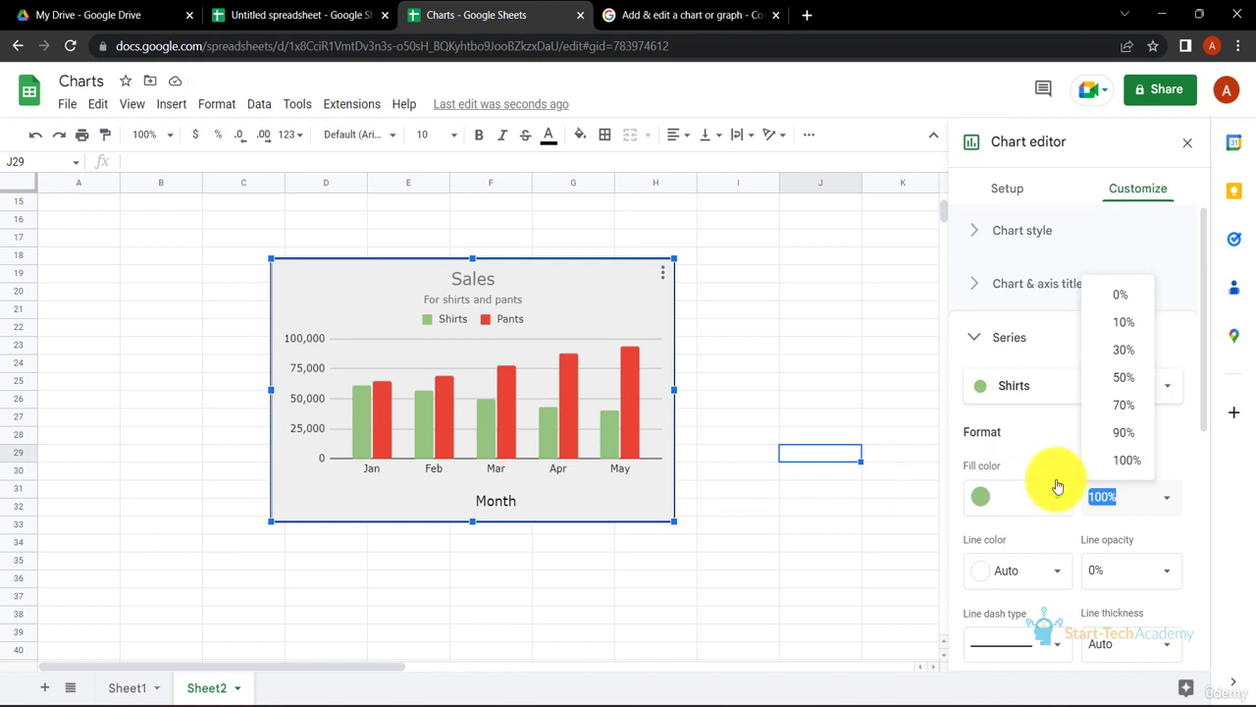
pyautogui.click(1121, 384)
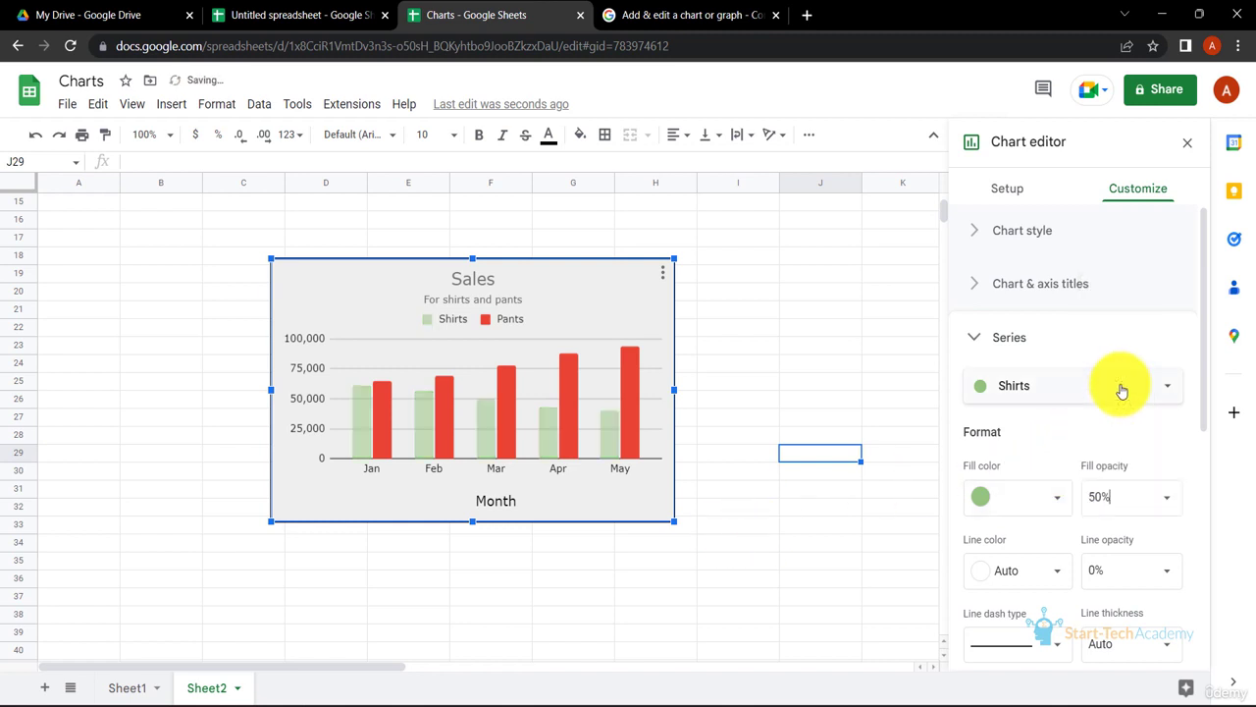
# Step: Set the Shirts series' fill opacity to 70% and give its columns a dark green outline at 70% opacity
pyautogui.click(1165, 506)
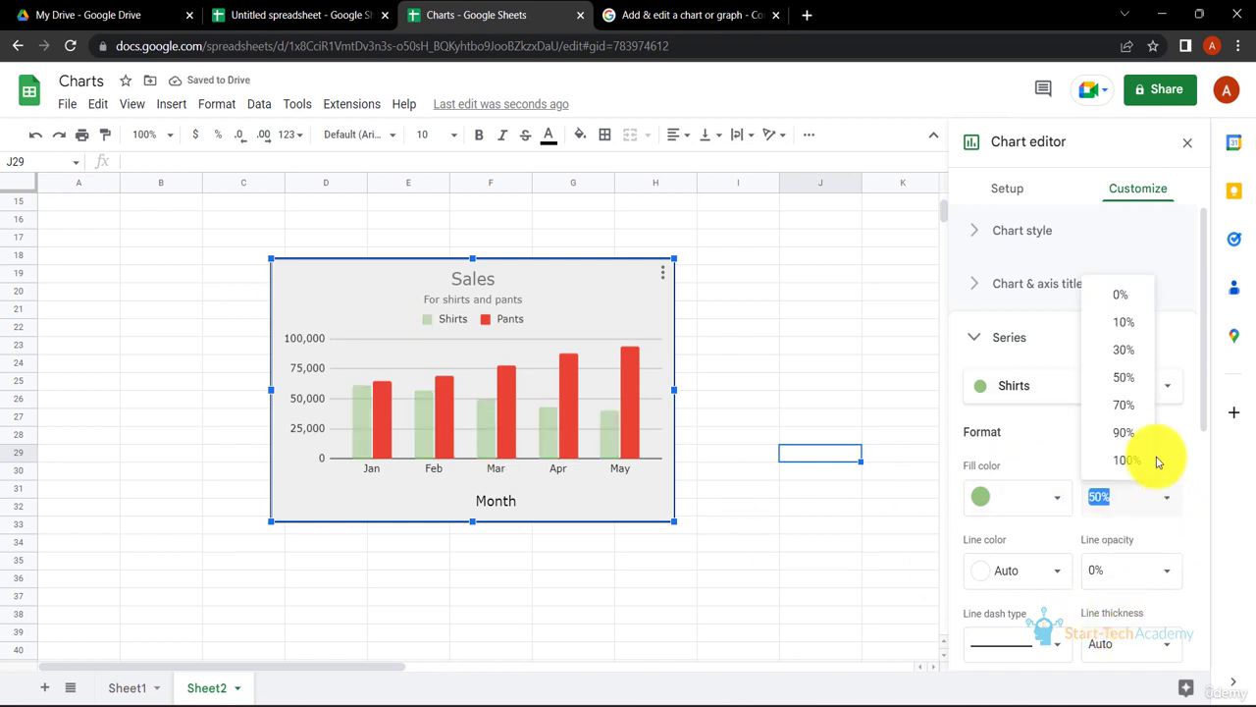
pyautogui.click(1134, 417)
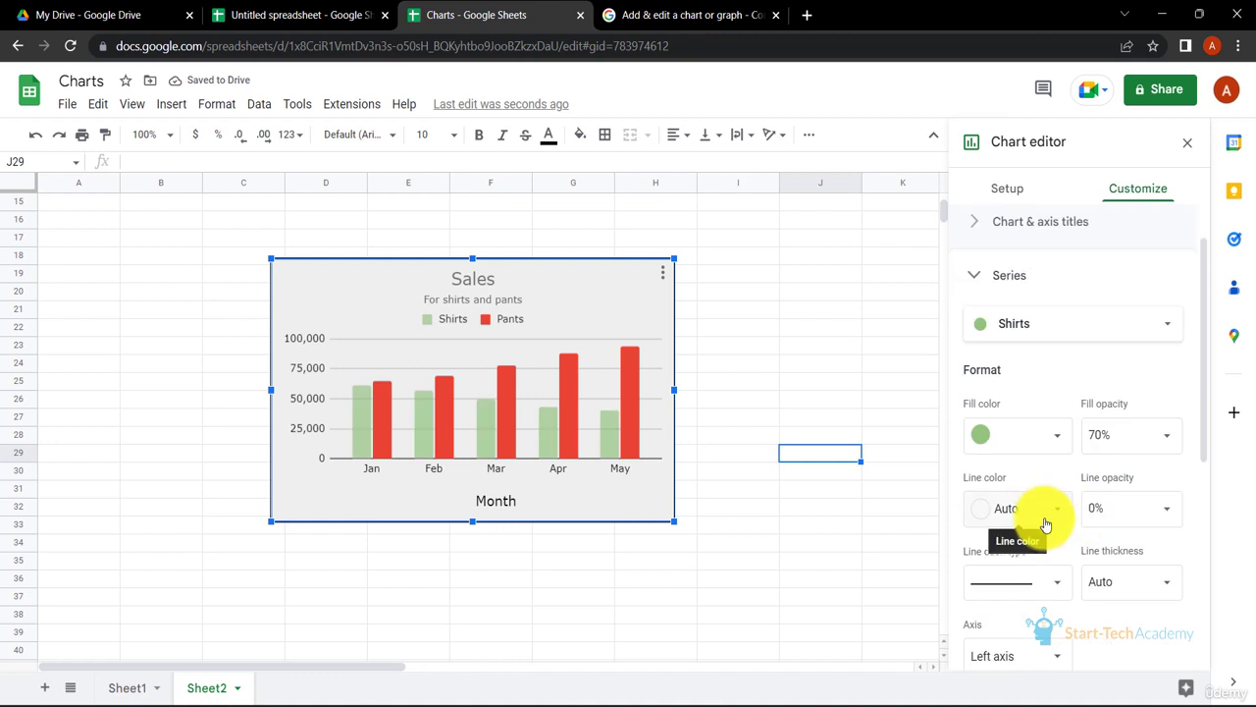
pyautogui.click(1055, 515)
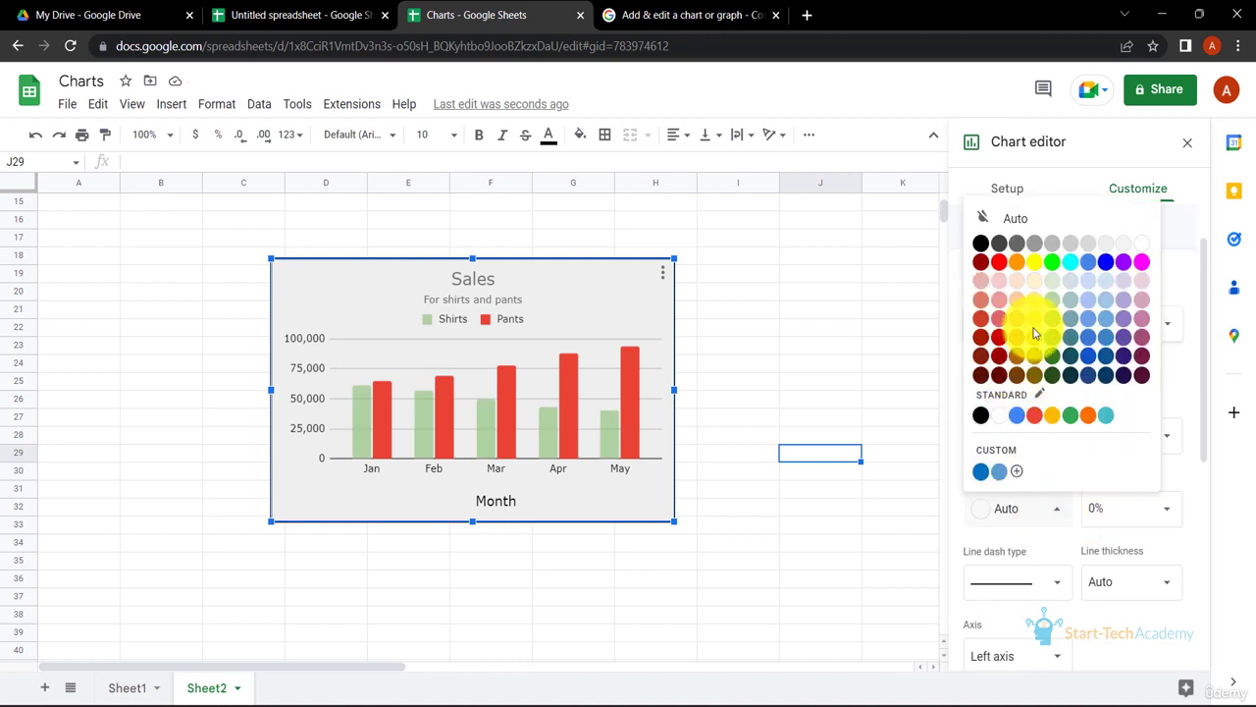
pyautogui.click(1051, 374)
pyautogui.click(1149, 504)
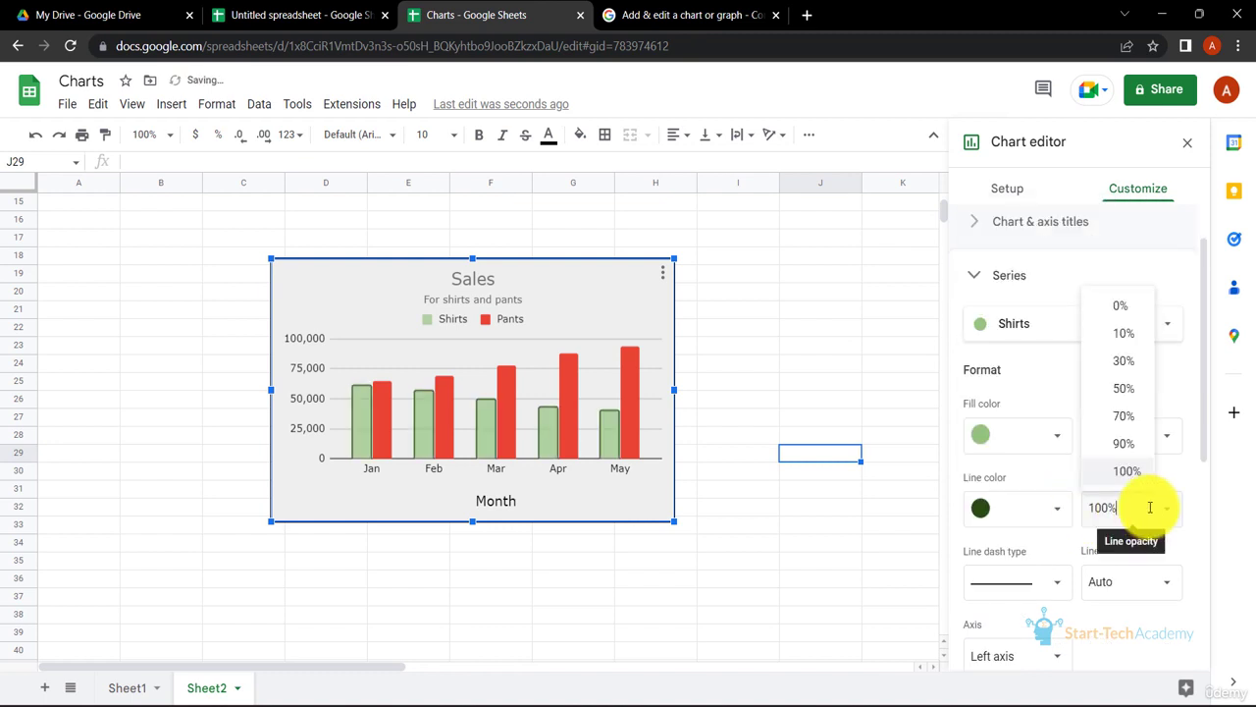
pyautogui.click(1130, 424)
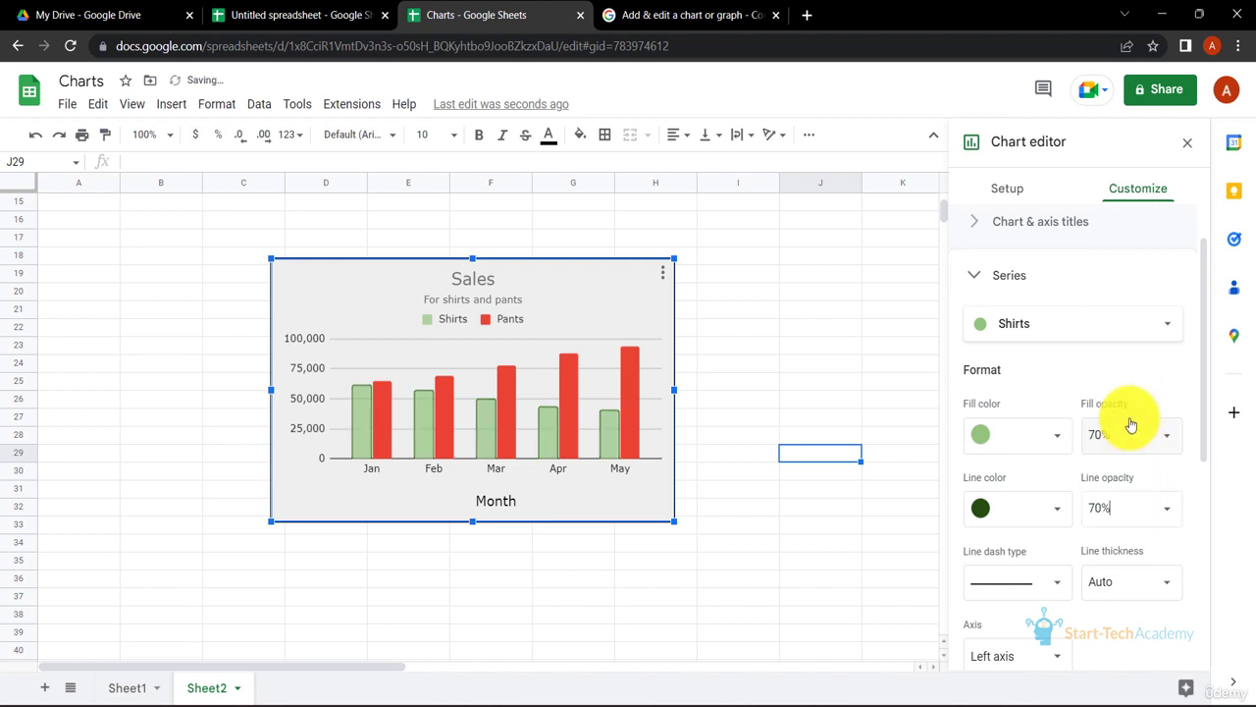
# Step: Try dotted and long dash-dot outlines on the Shirts series and return to the solid line
pyautogui.click(1058, 583)
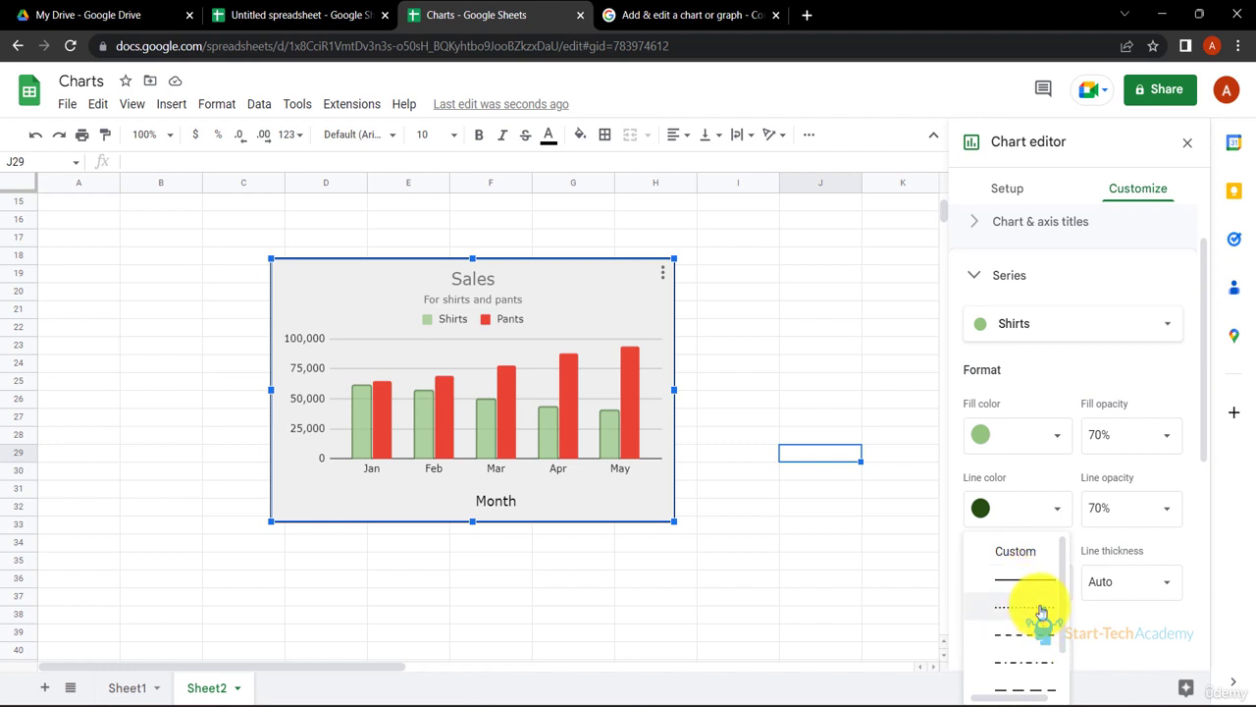
pyautogui.click(1042, 611)
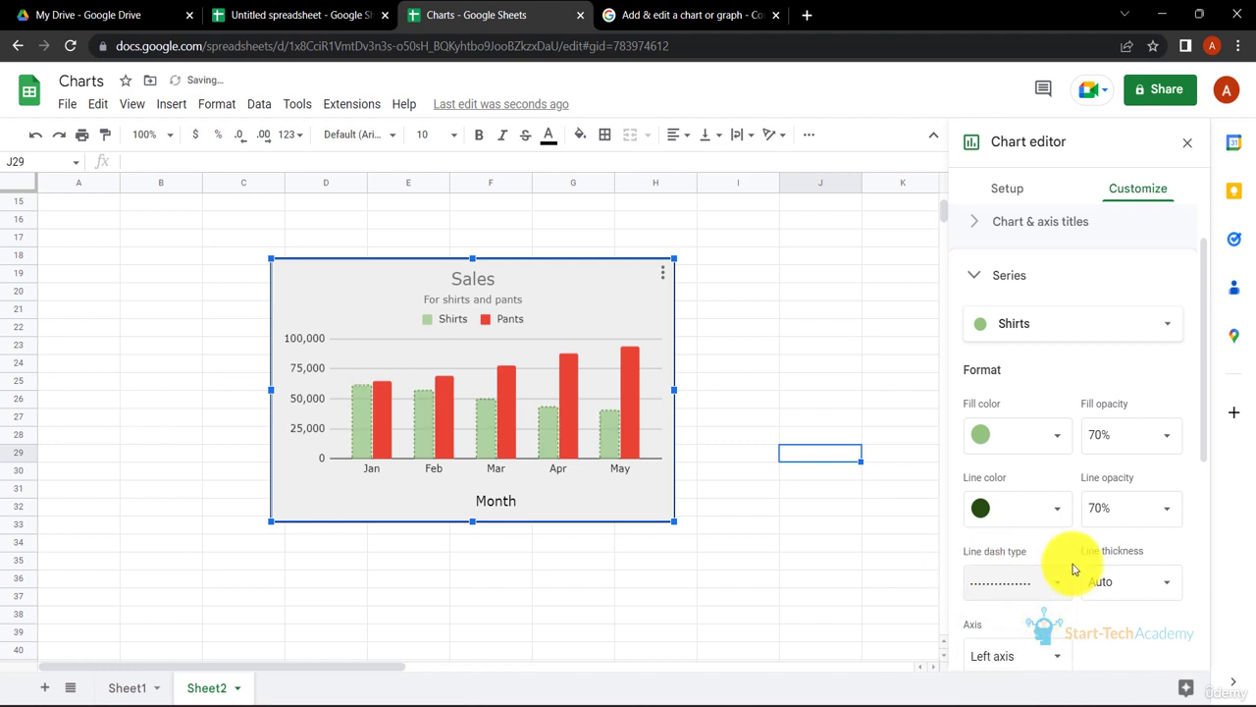
pyautogui.click(1061, 588)
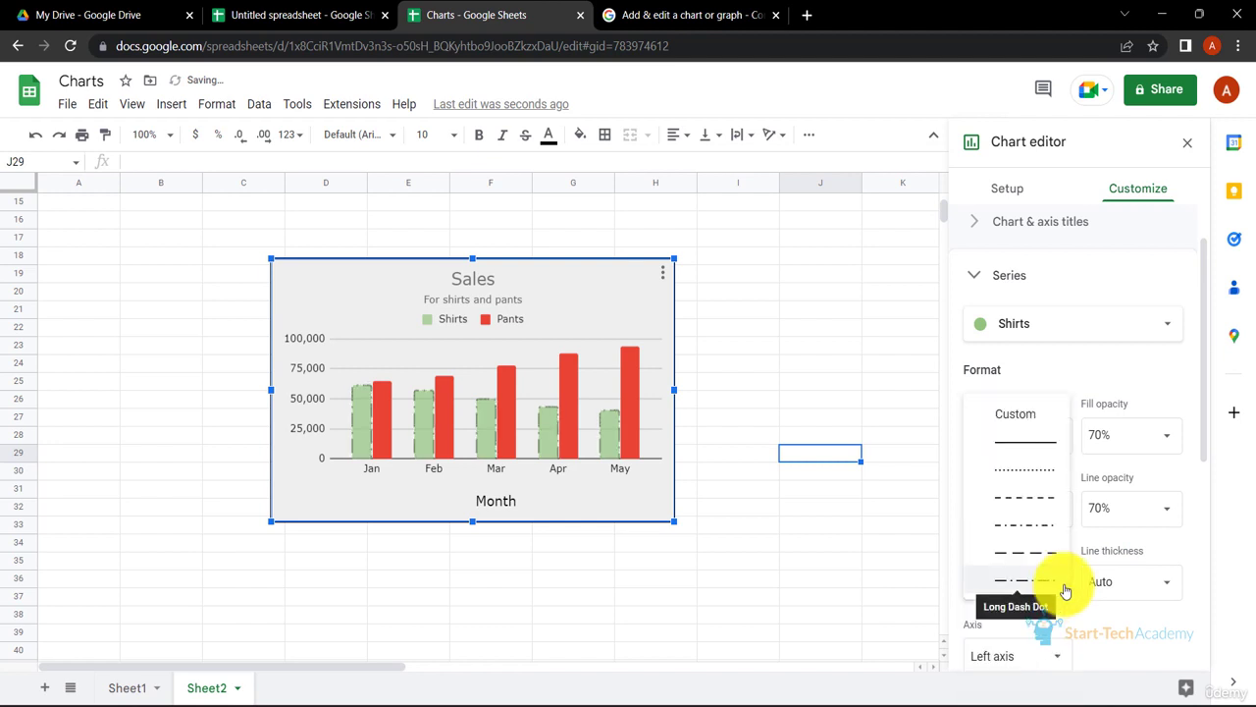
pyautogui.click(1035, 460)
# Step: Set the outline thickness of the Shirts series to 4px
pyautogui.click(1156, 581)
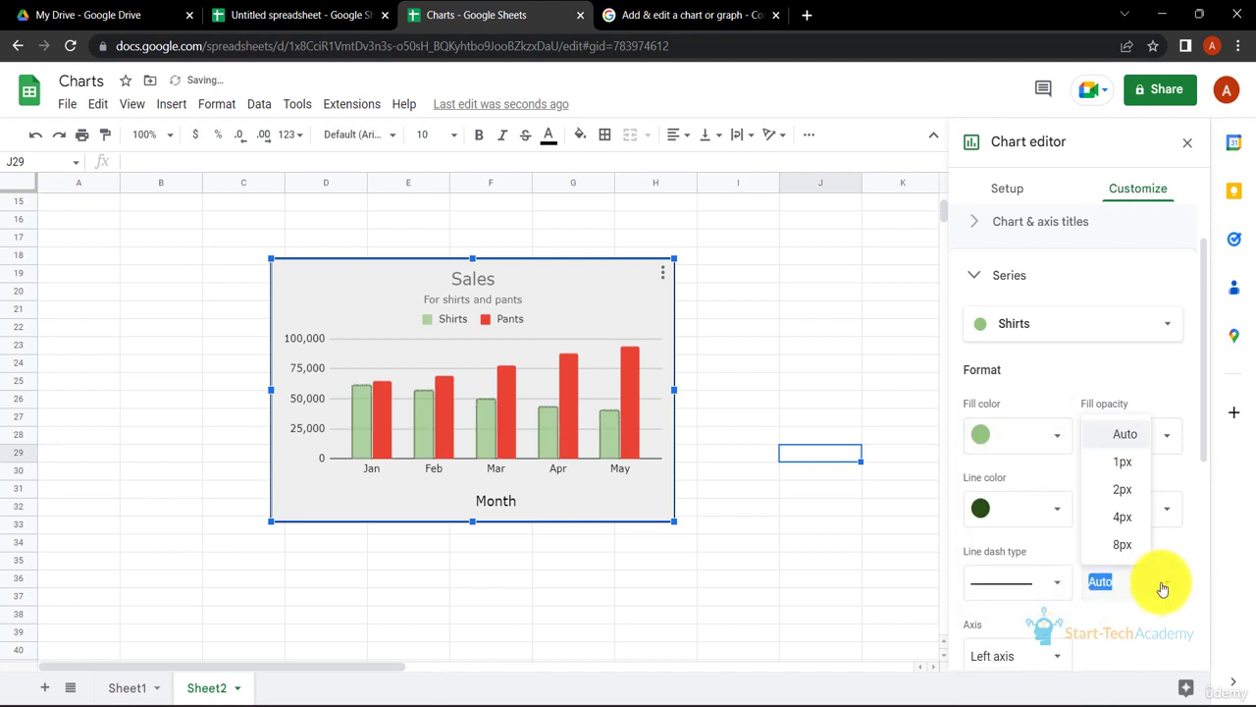
pyautogui.click(1130, 518)
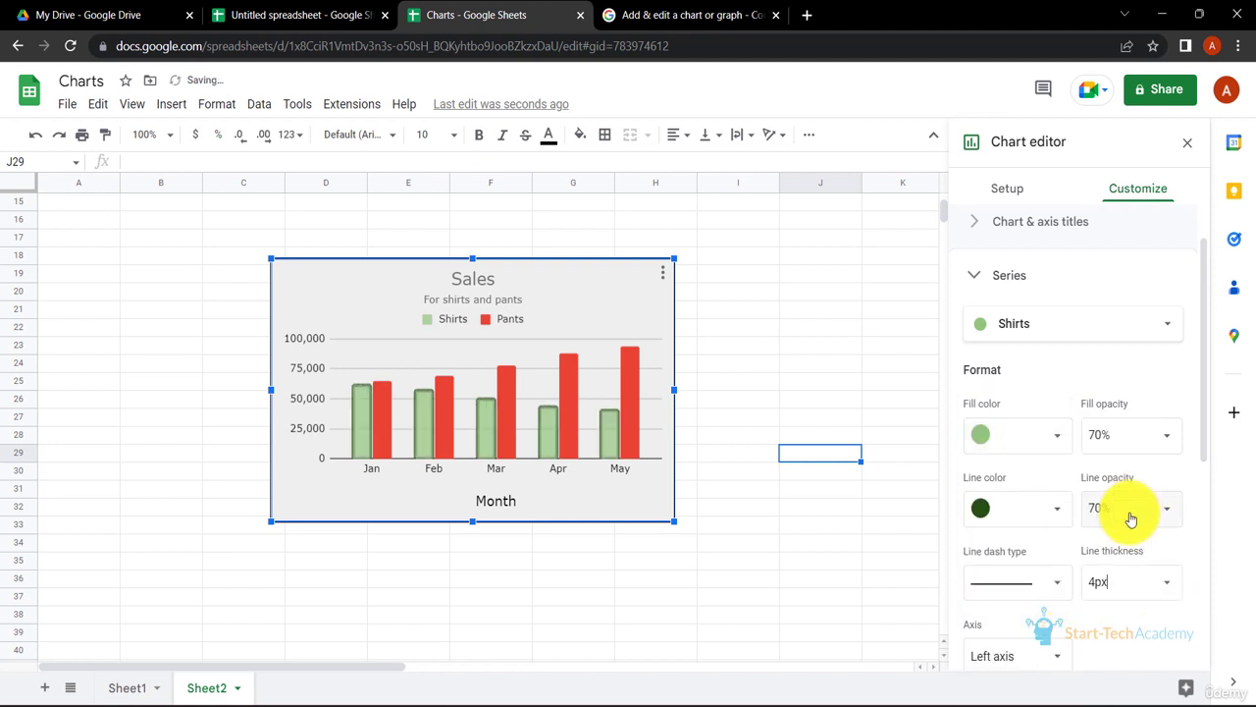
# Step: Try plotting the Shirts series on the right axis and return it to the left axis
pyautogui.scroll(-1, 1079, 530)
pyautogui.click(1039, 553)
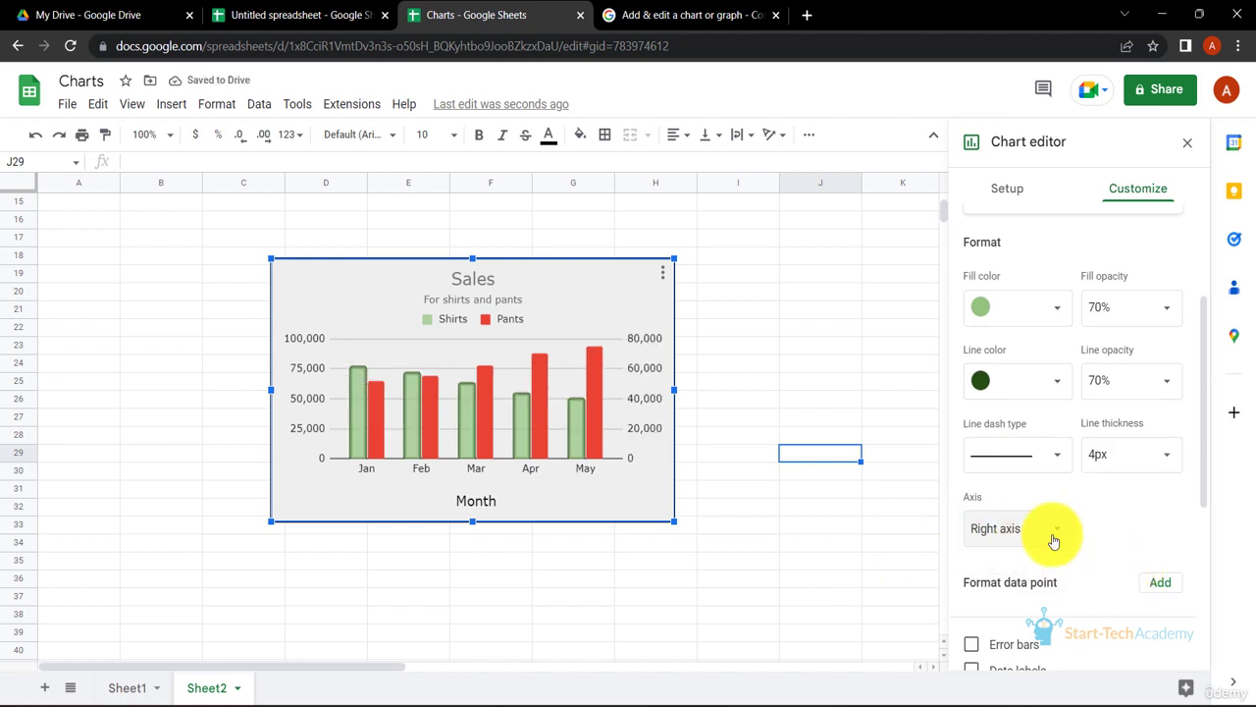
pyautogui.click(1039, 502)
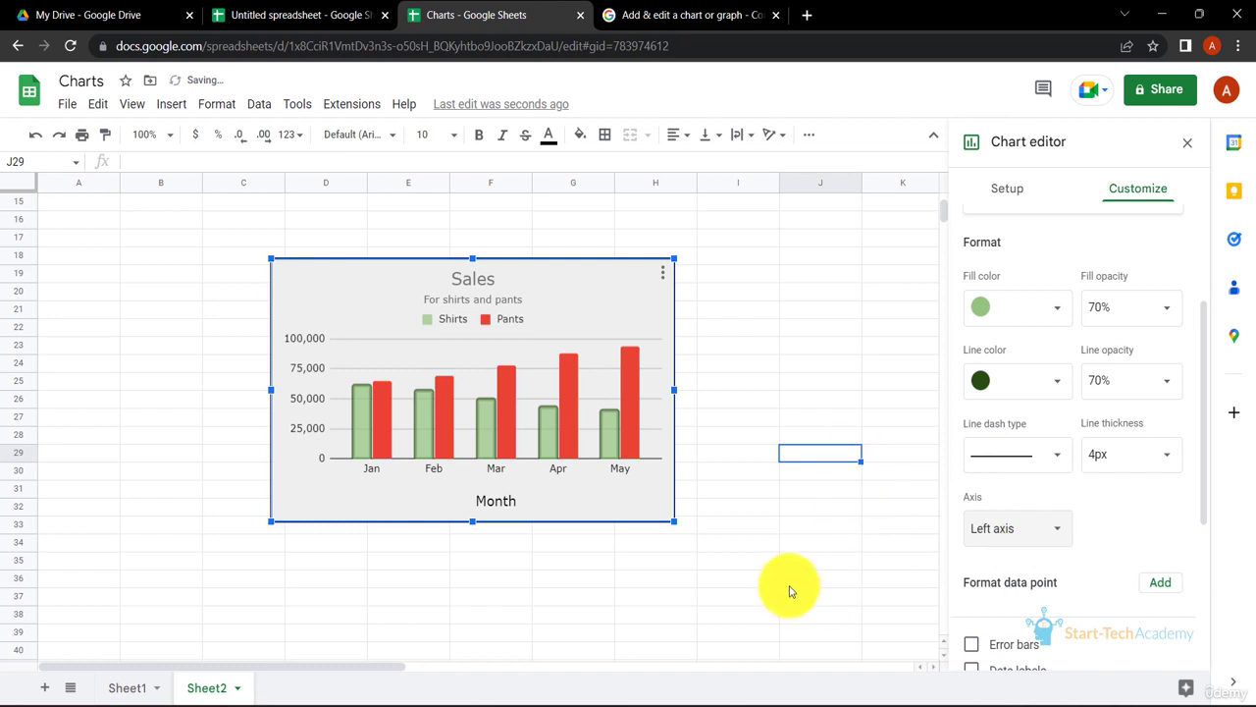
pyautogui.click(1032, 530)
pyautogui.click(1021, 554)
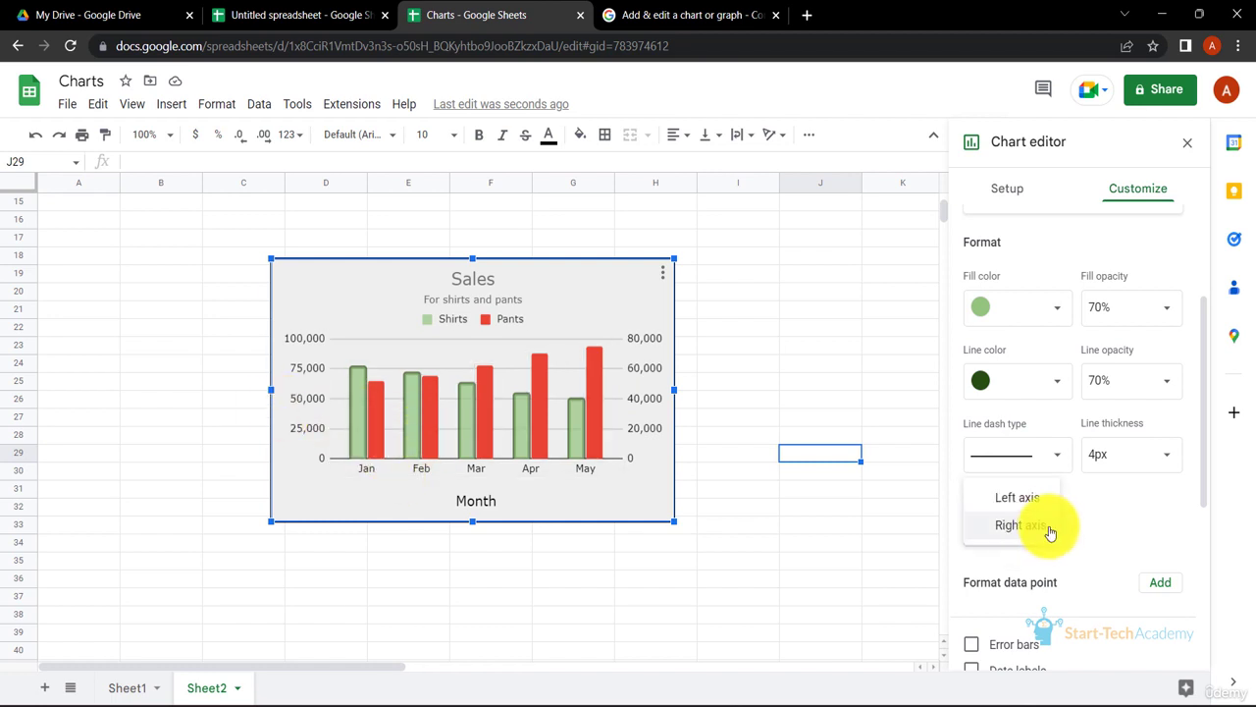
pyautogui.click(1042, 508)
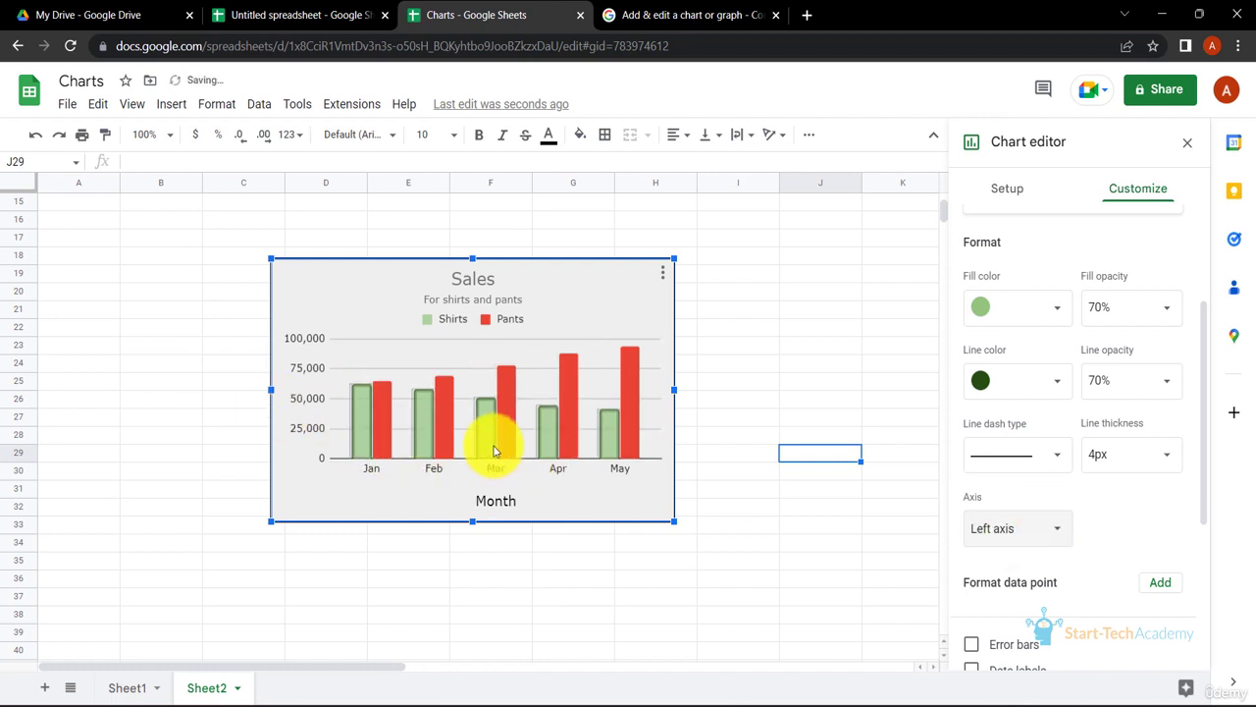
# Step: Try error bars of 5 percent on the Shirts series, check the available error bar types, and remove the bars
pyautogui.scroll(-3, 1102, 504)
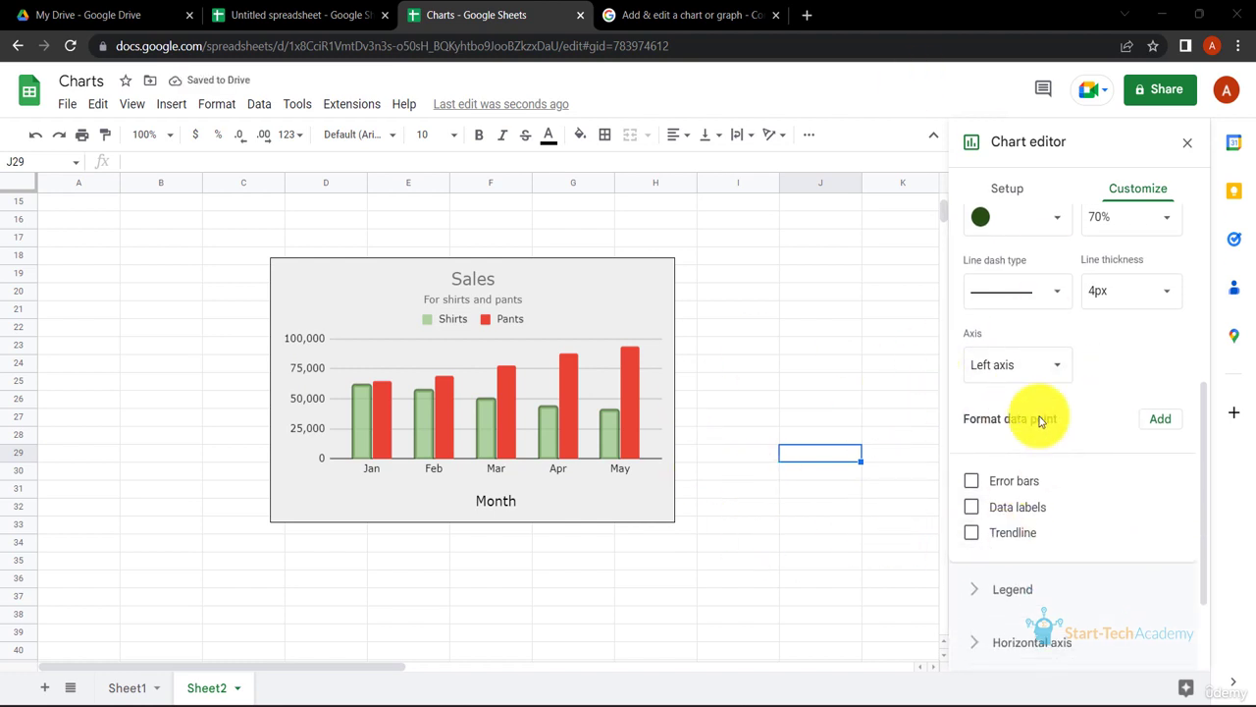
pyautogui.click(971, 481)
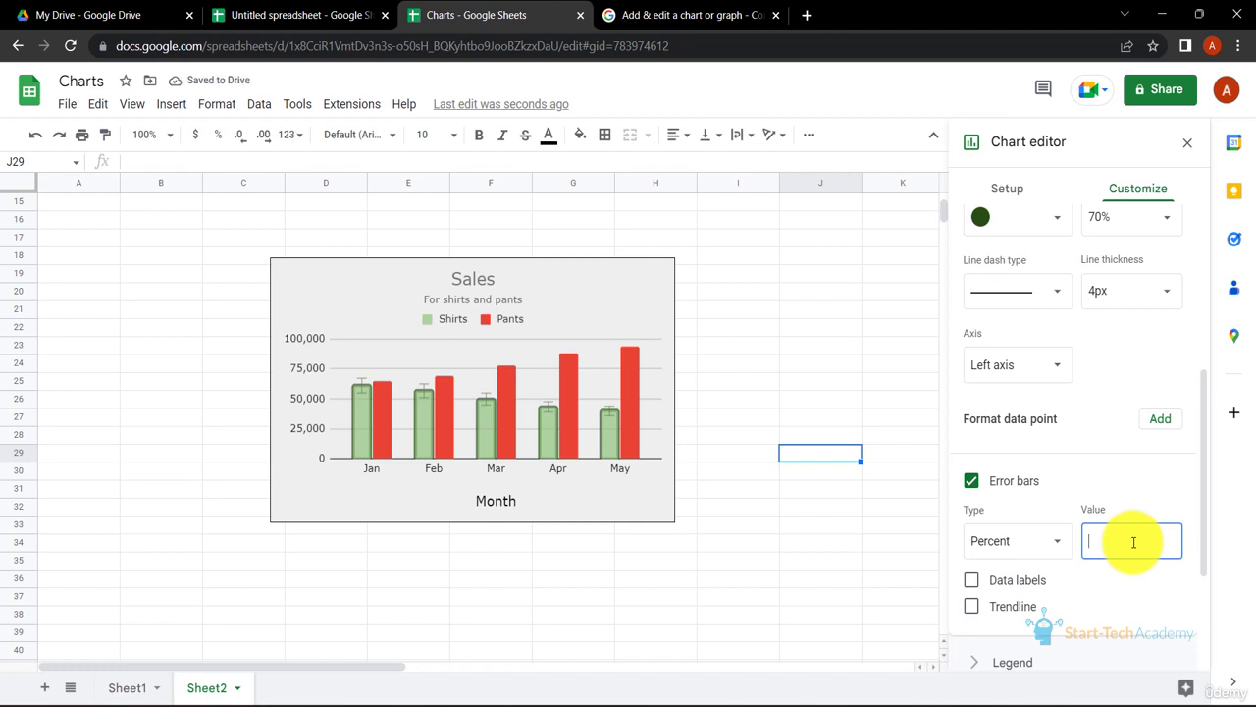
pyautogui.write('5')
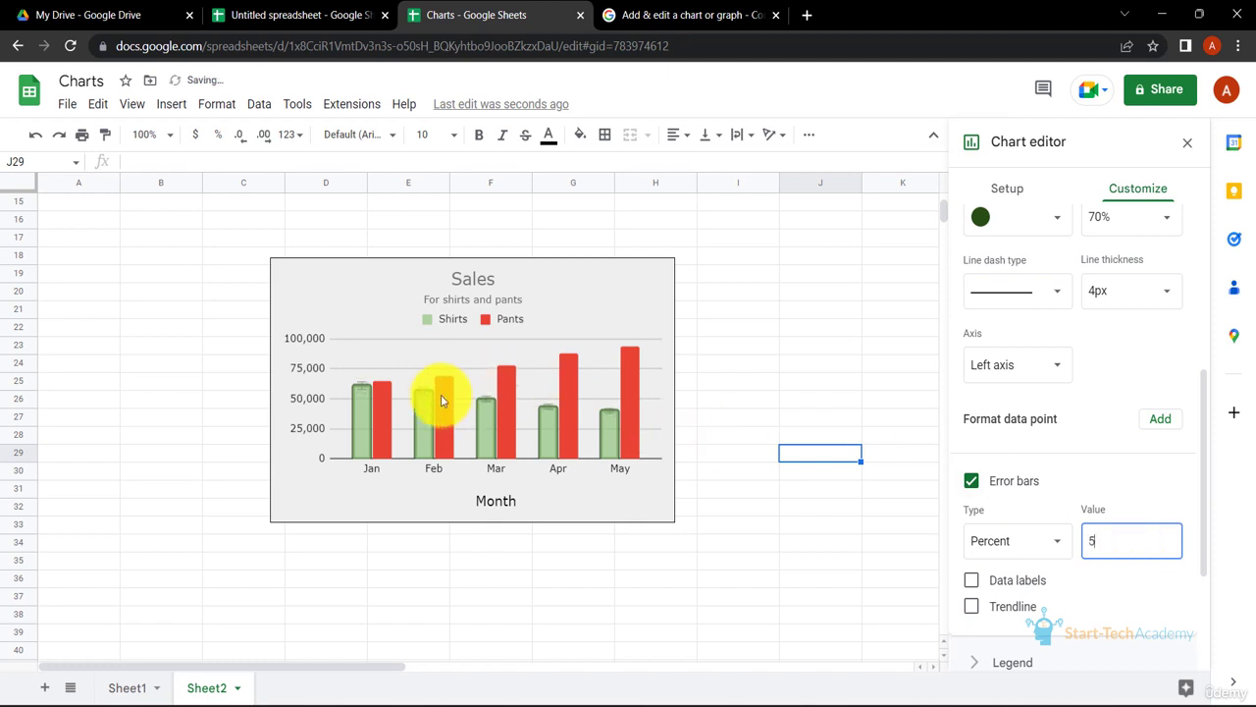
pyautogui.click(1040, 545)
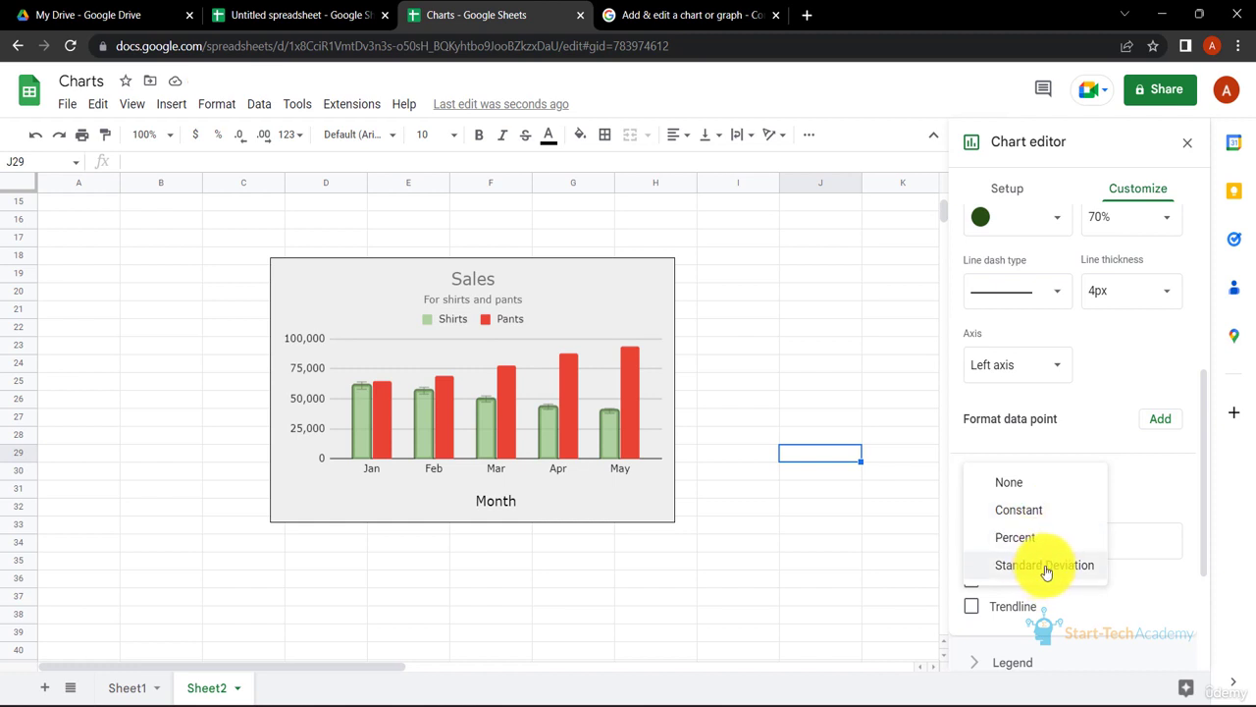
pyautogui.click(1039, 547)
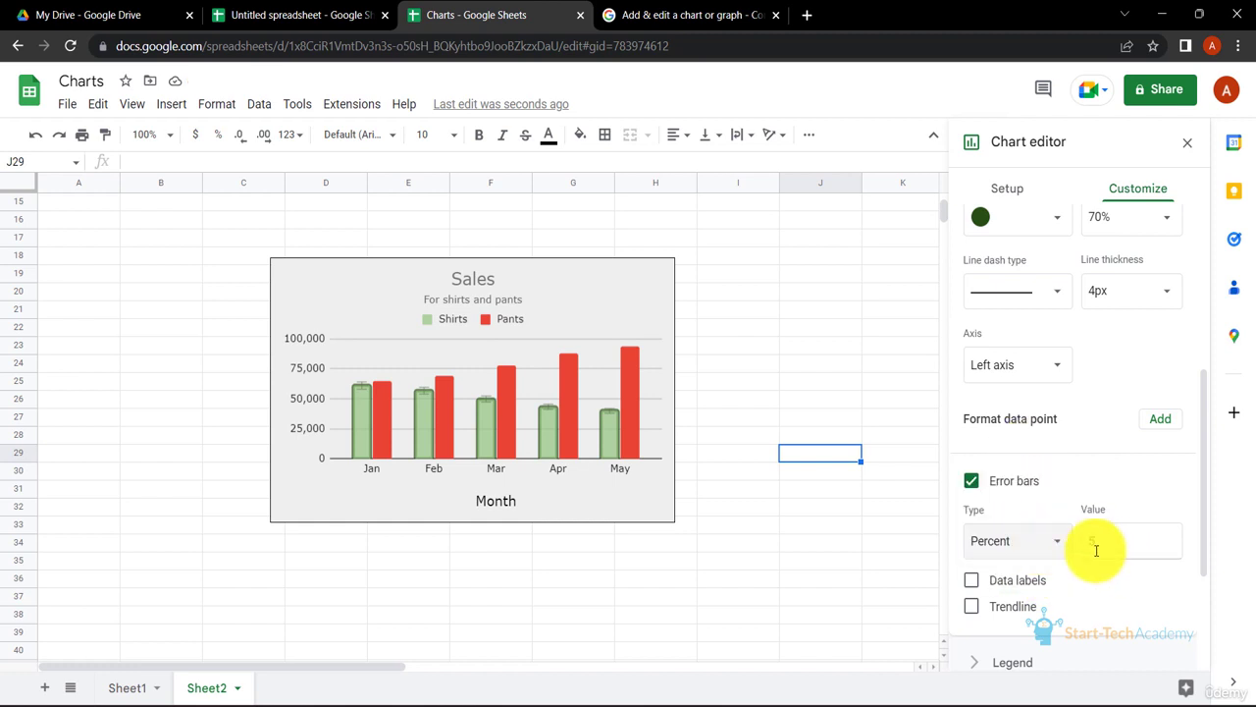
pyautogui.click(970, 480)
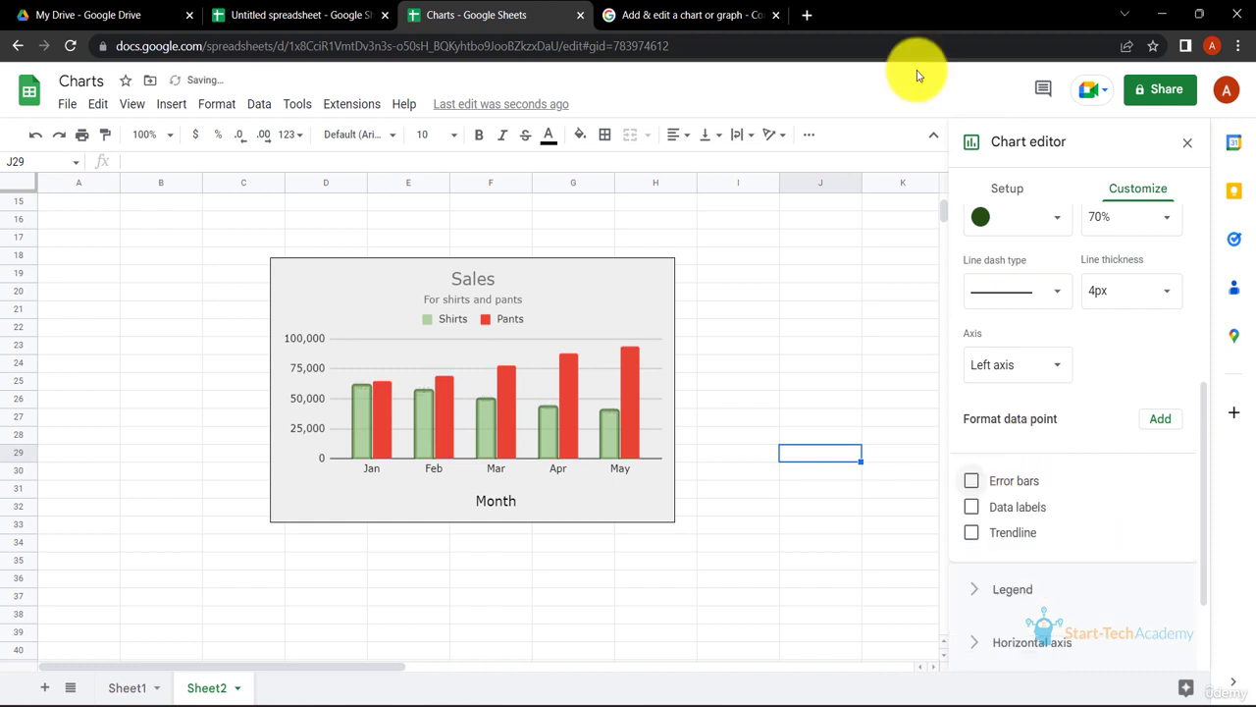
# Step: Add data labels to the Shirts series and format them as bold black text
pyautogui.click(975, 507)
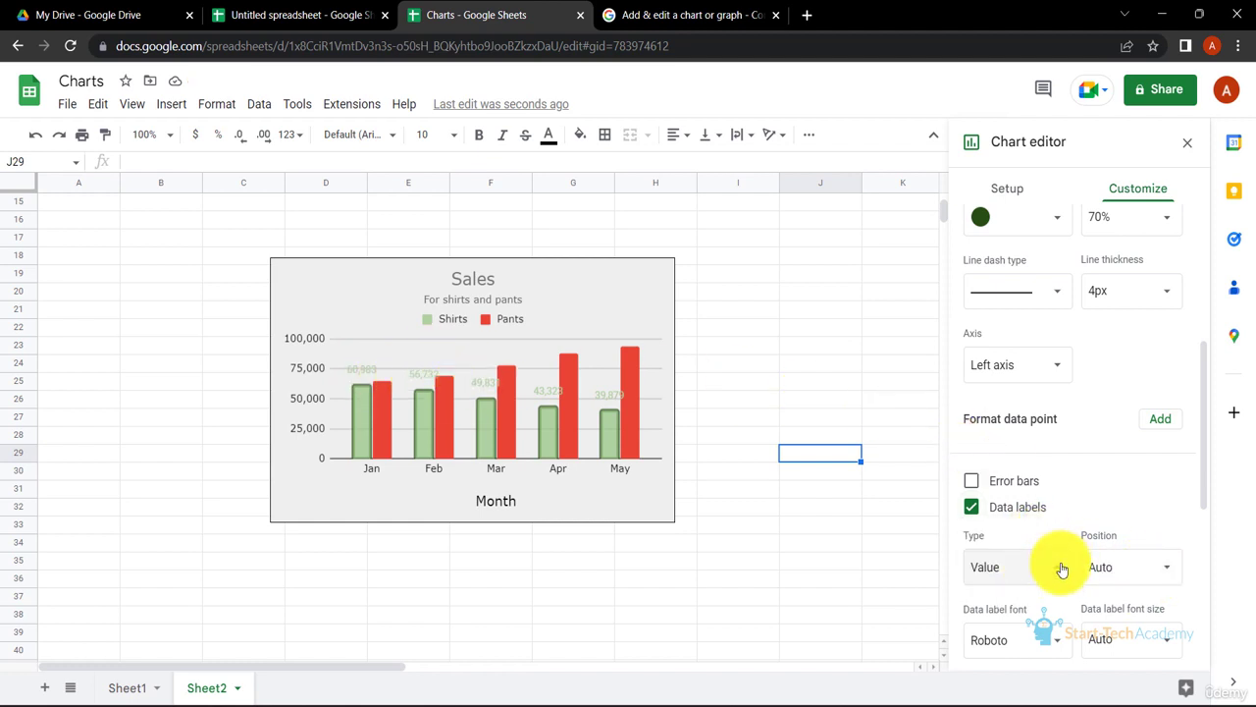
pyautogui.scroll(-3, 1062, 569)
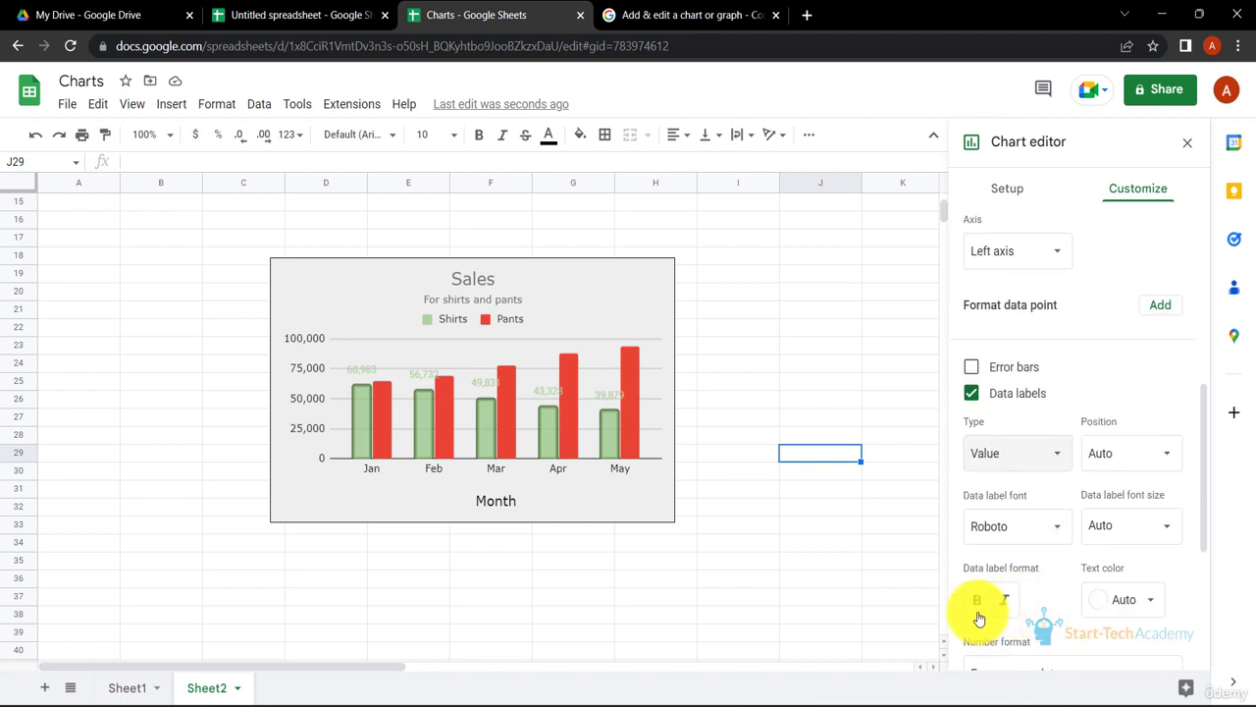
pyautogui.click(1144, 599)
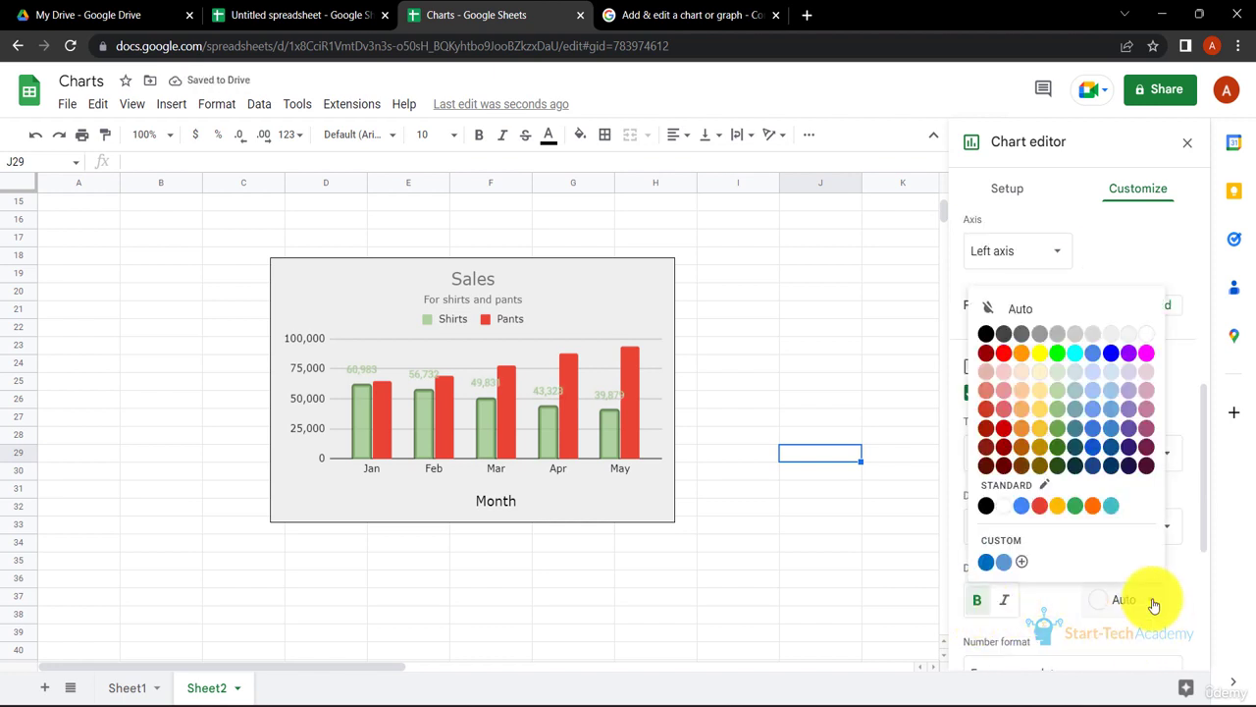
pyautogui.click(987, 333)
# Step: Switch to the Pants series and set its fill color to dark teal
pyautogui.scroll(3, 1051, 328)
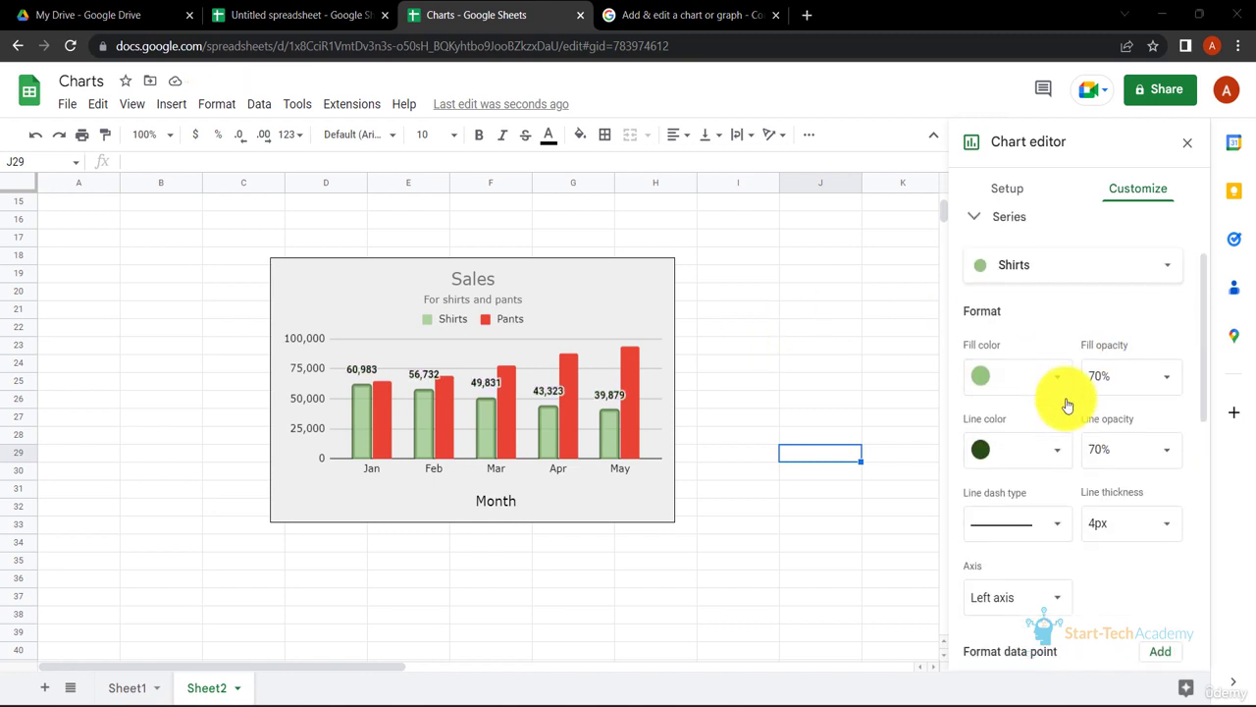
pyautogui.scroll(1, 1068, 405)
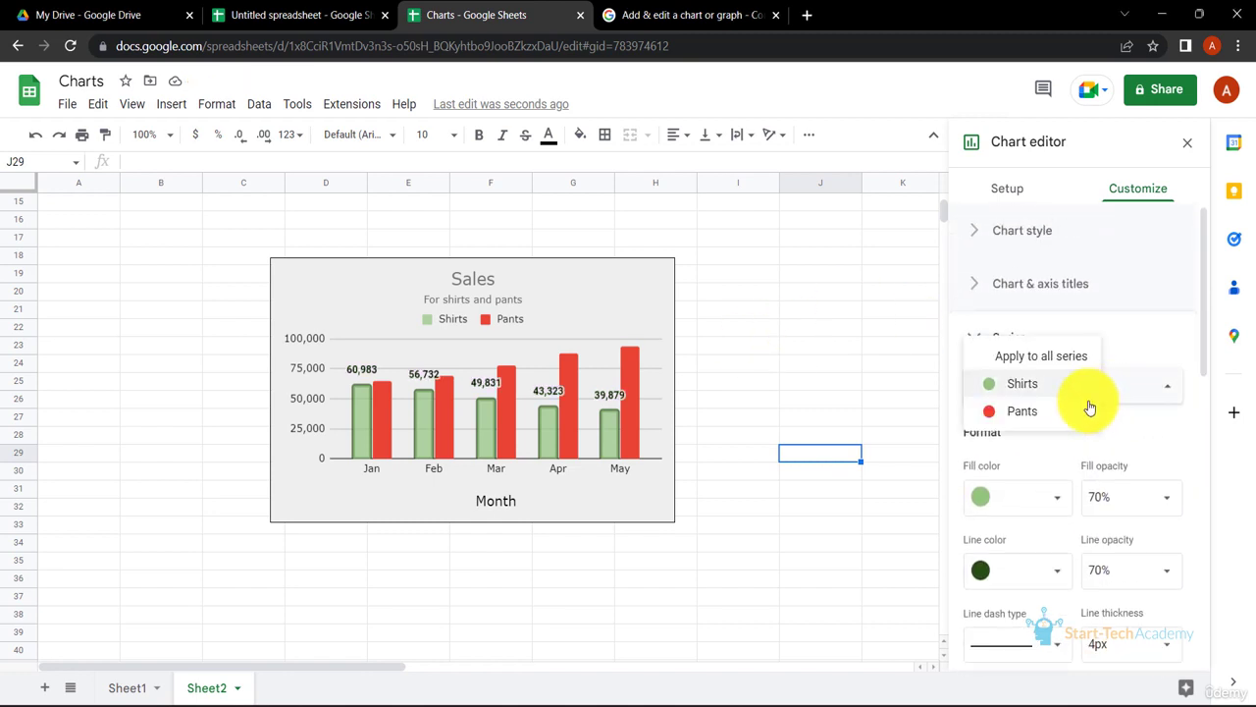
pyautogui.click(1052, 418)
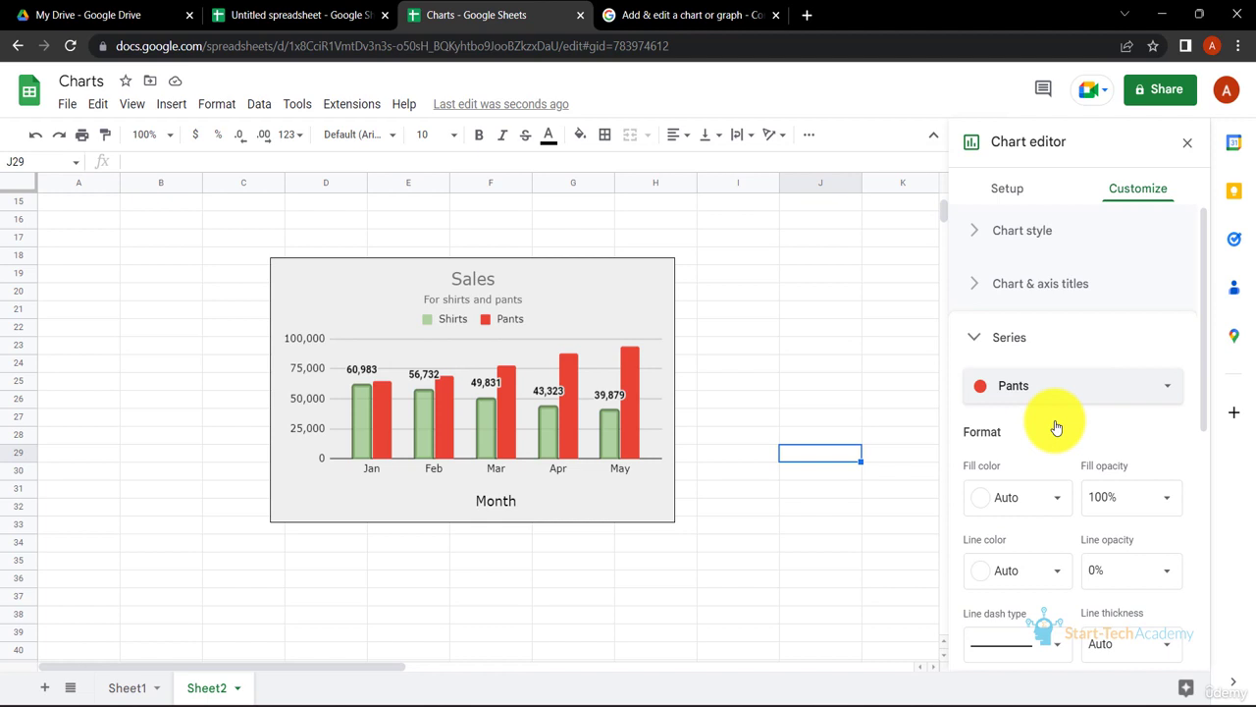
pyautogui.click(1058, 504)
pyautogui.click(1022, 350)
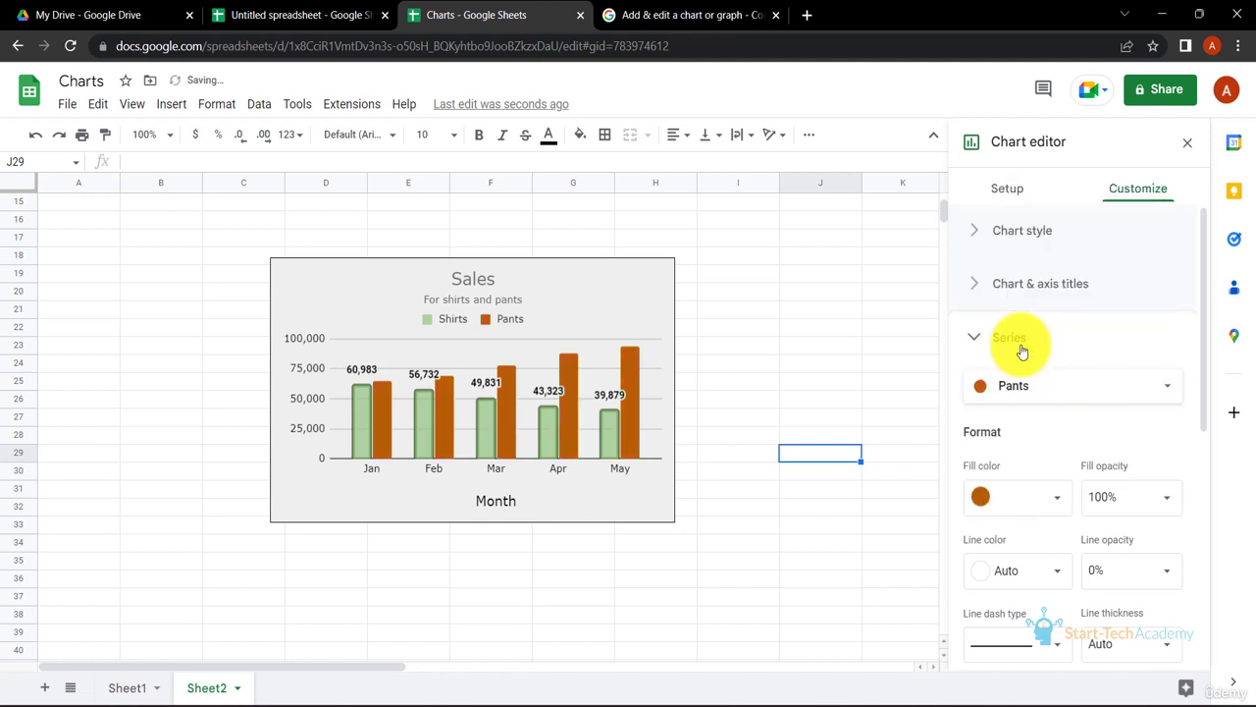
pyautogui.click(1064, 389)
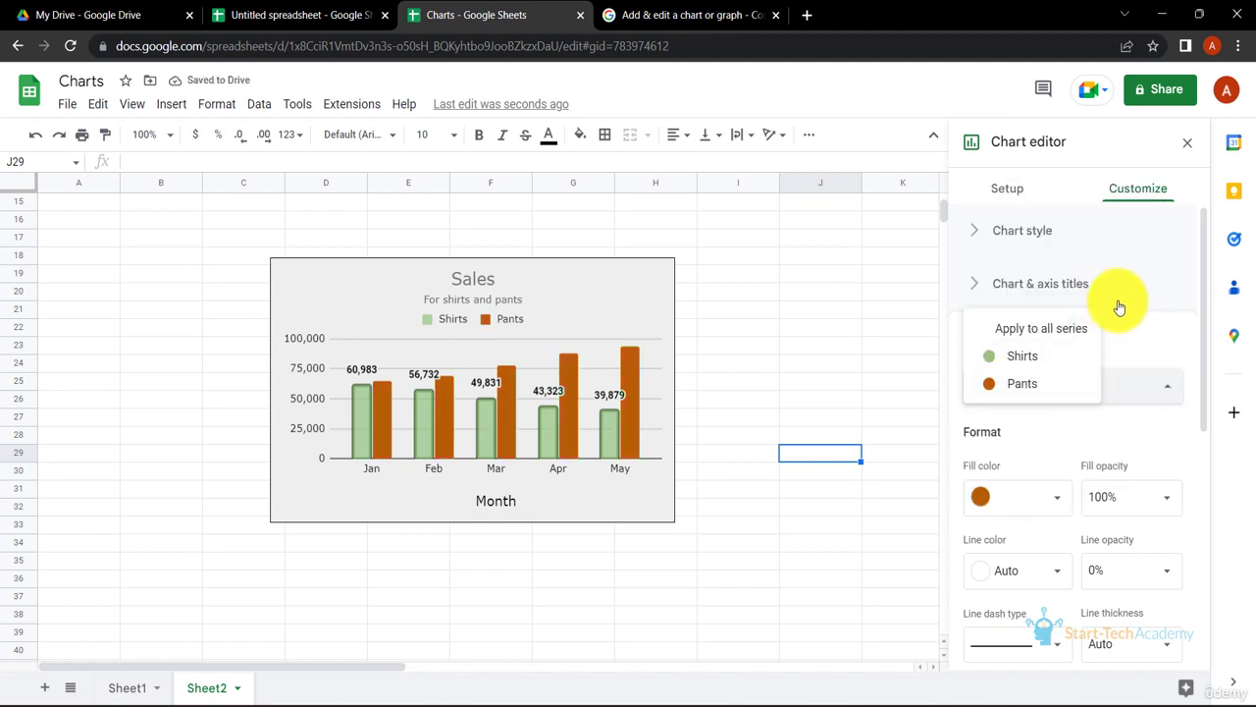
pyautogui.click(1042, 492)
pyautogui.click(1069, 333)
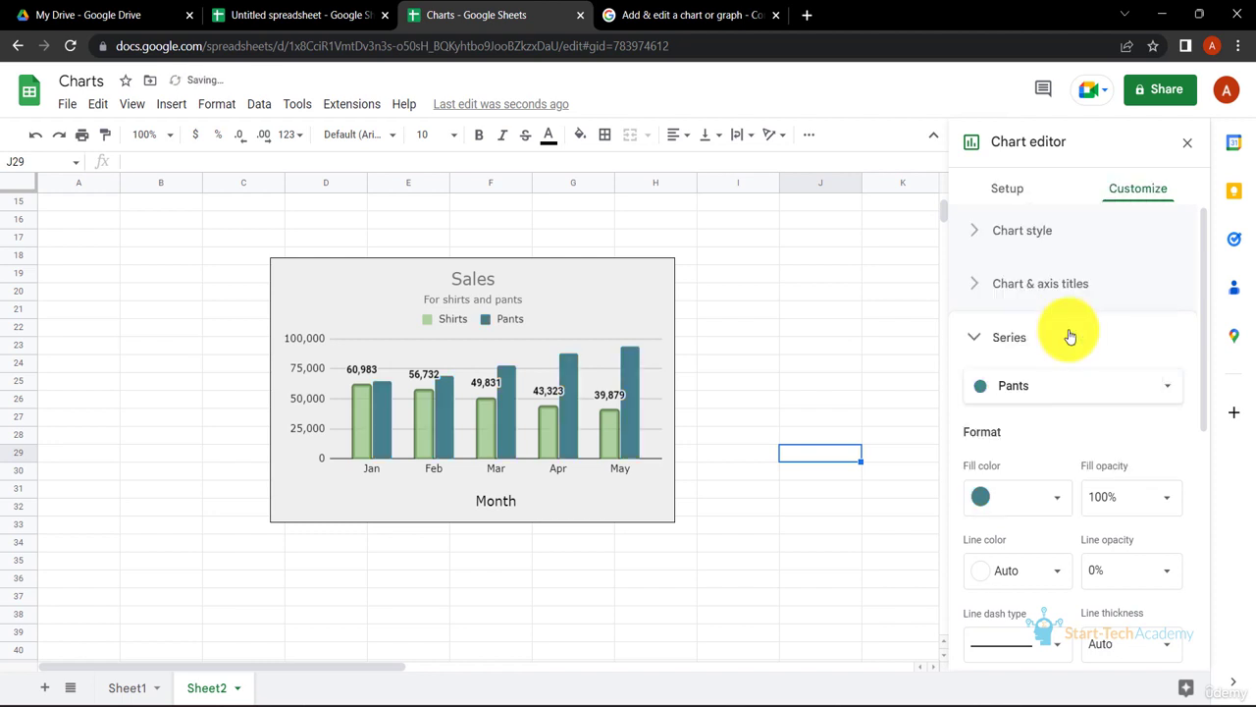
# Step: Give the Pants series a very dark teal outline, 4px thick, at 90% opacity
pyautogui.scroll(-1, 1081, 444)
pyautogui.click(1057, 458)
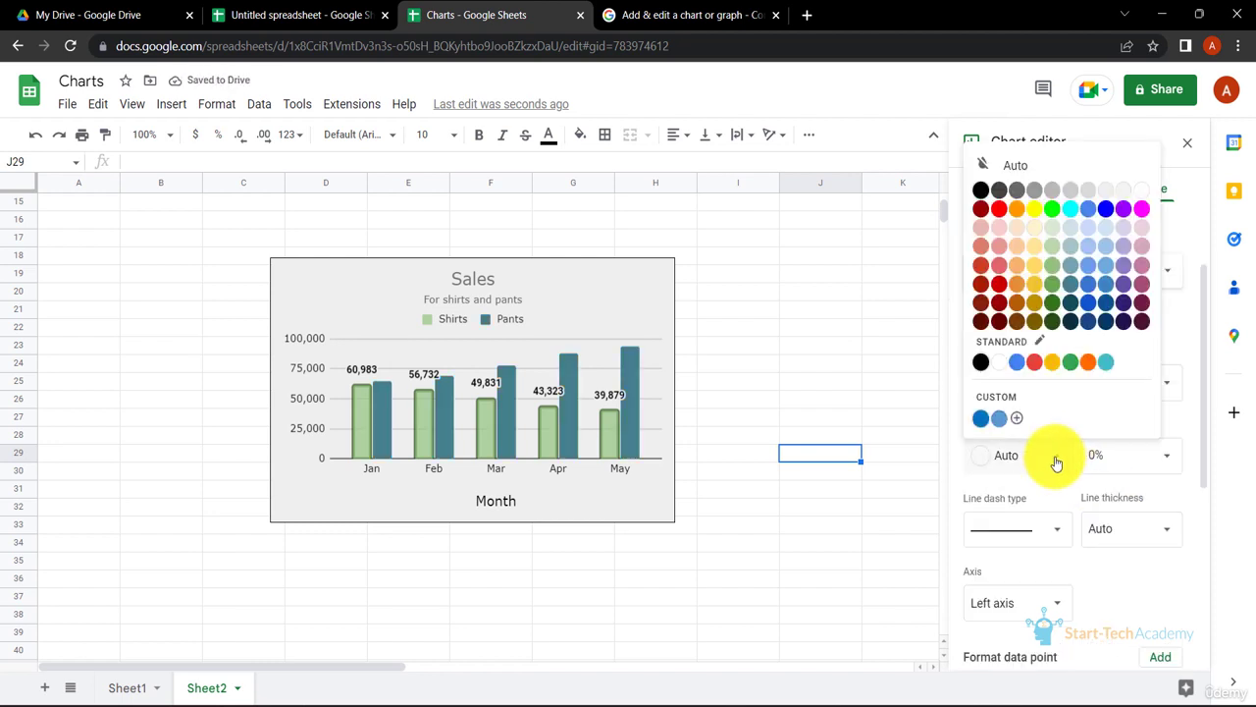
pyautogui.click(1061, 315)
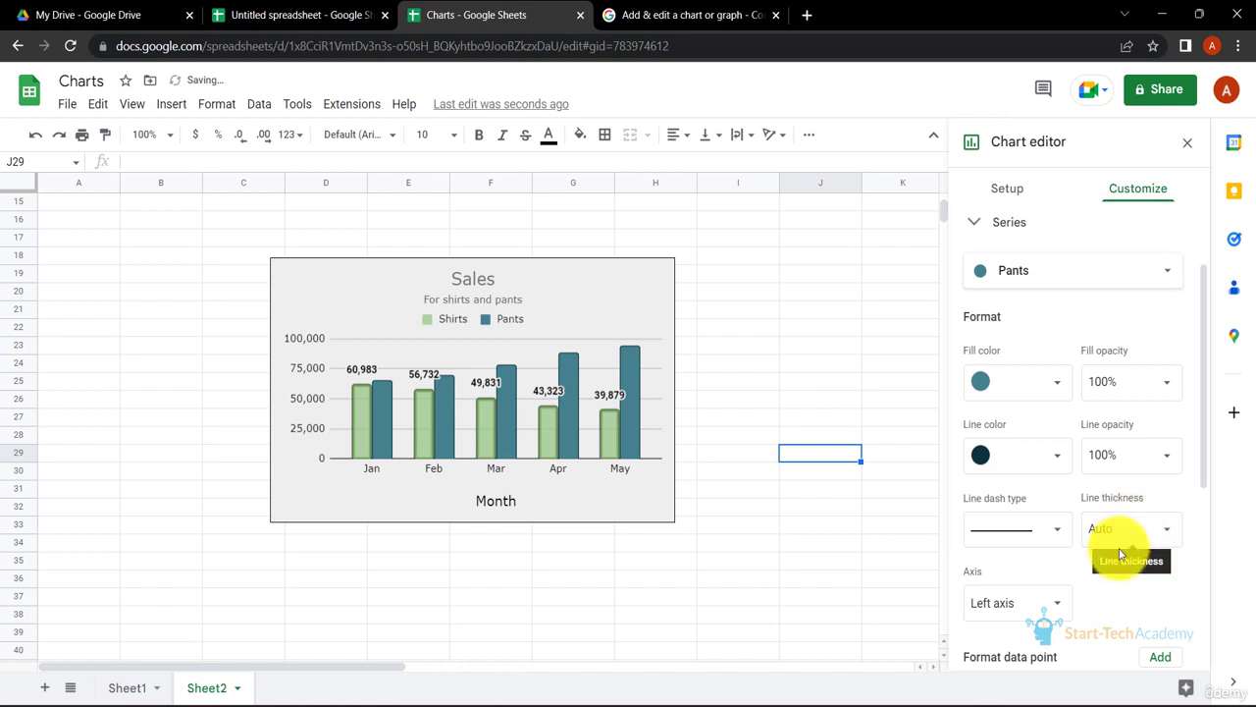
pyautogui.click(1139, 530)
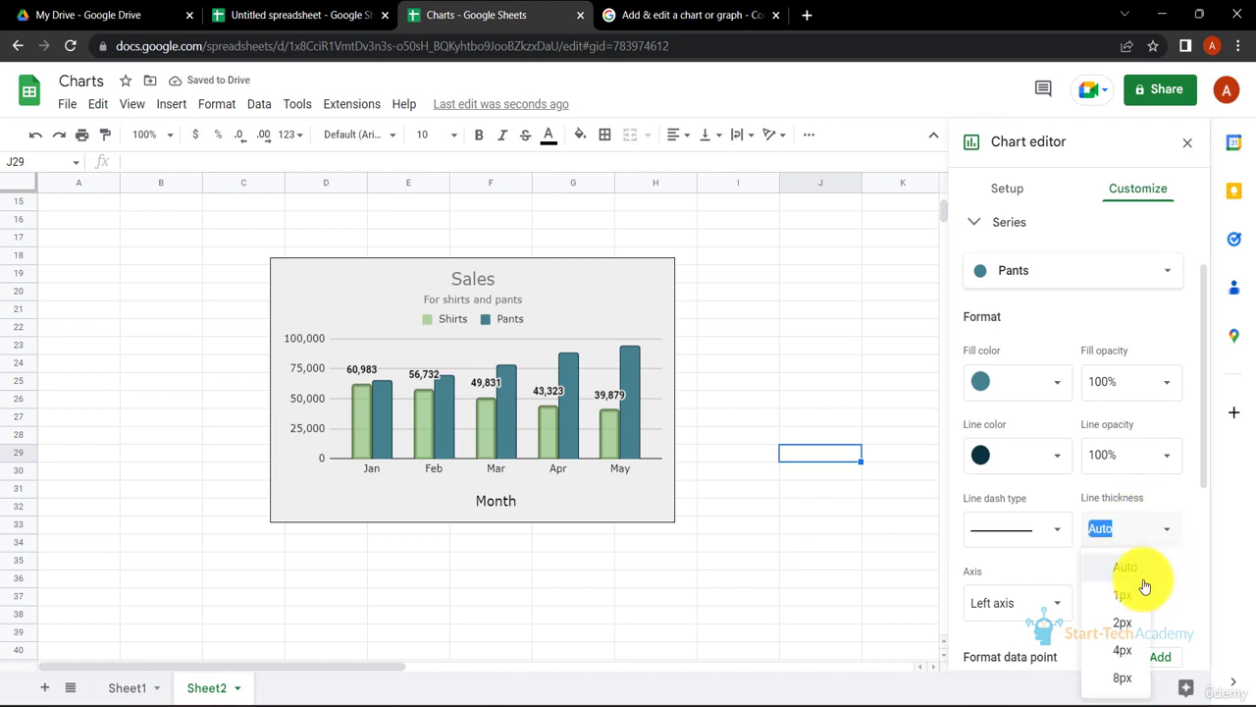
pyautogui.click(1126, 656)
pyautogui.click(1158, 457)
pyautogui.click(1127, 636)
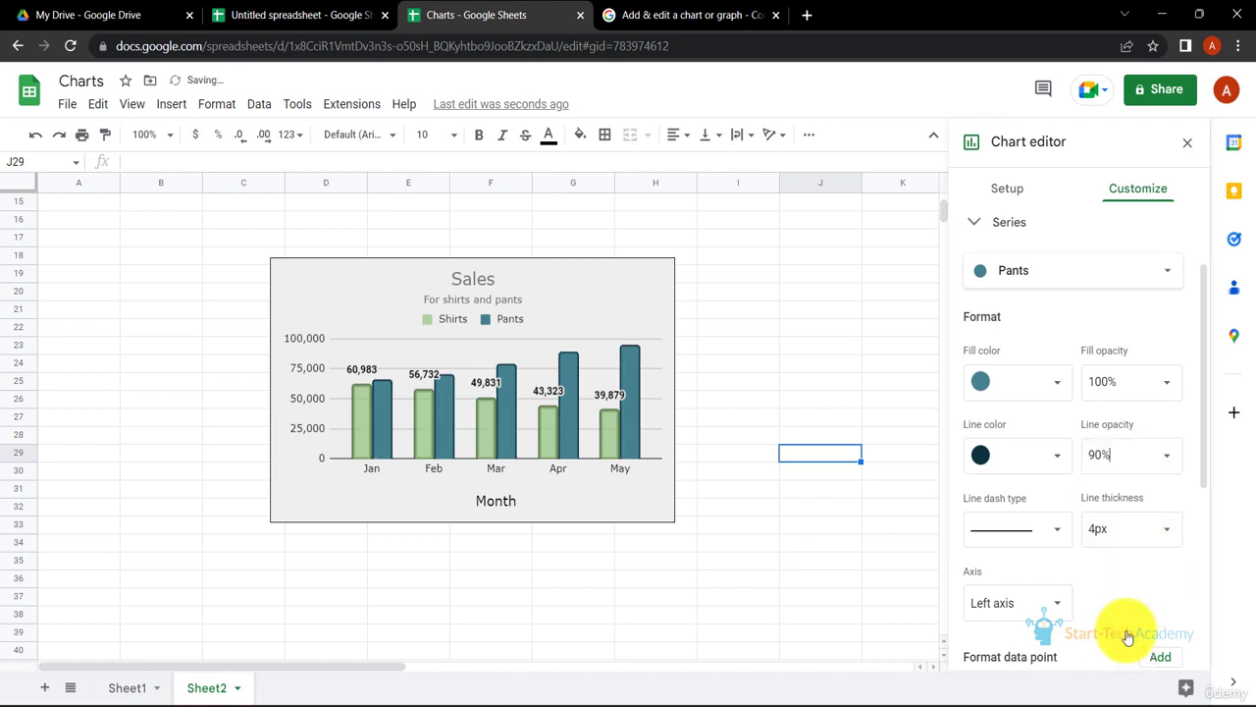
# Step: Add data labels to the Pants series and position them at the center of the columns
pyautogui.scroll(-1, 1122, 575)
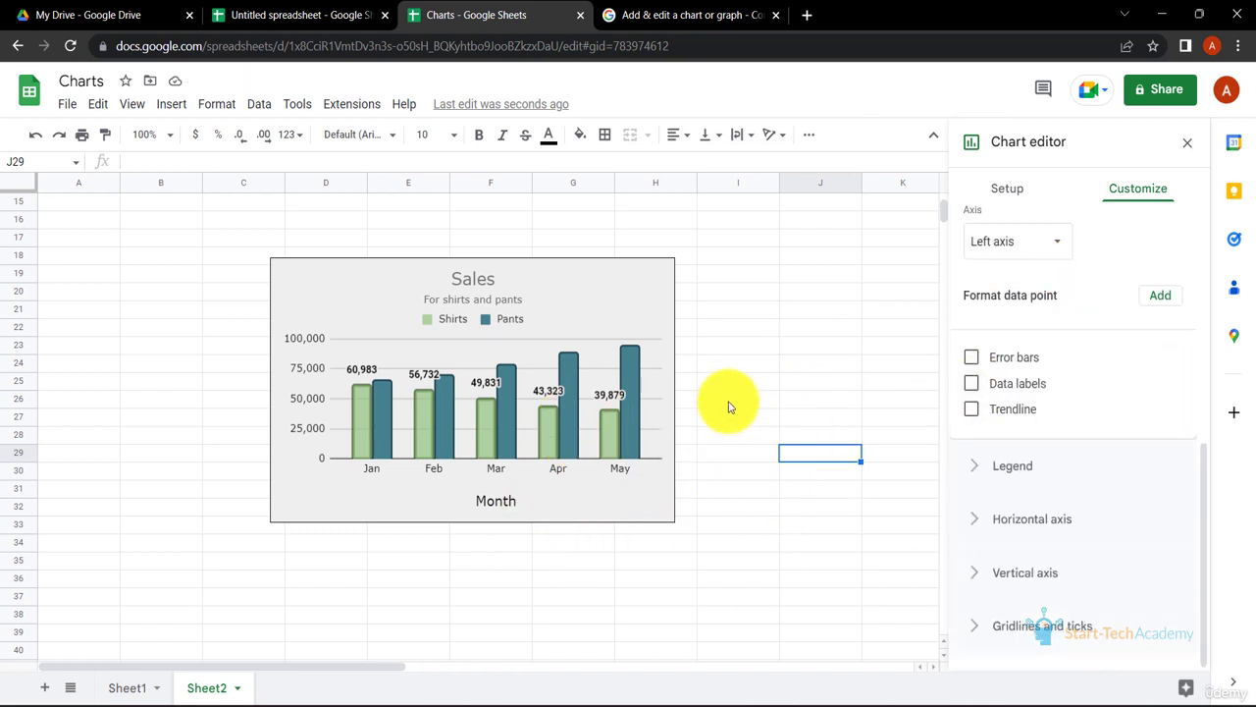
pyautogui.click(971, 384)
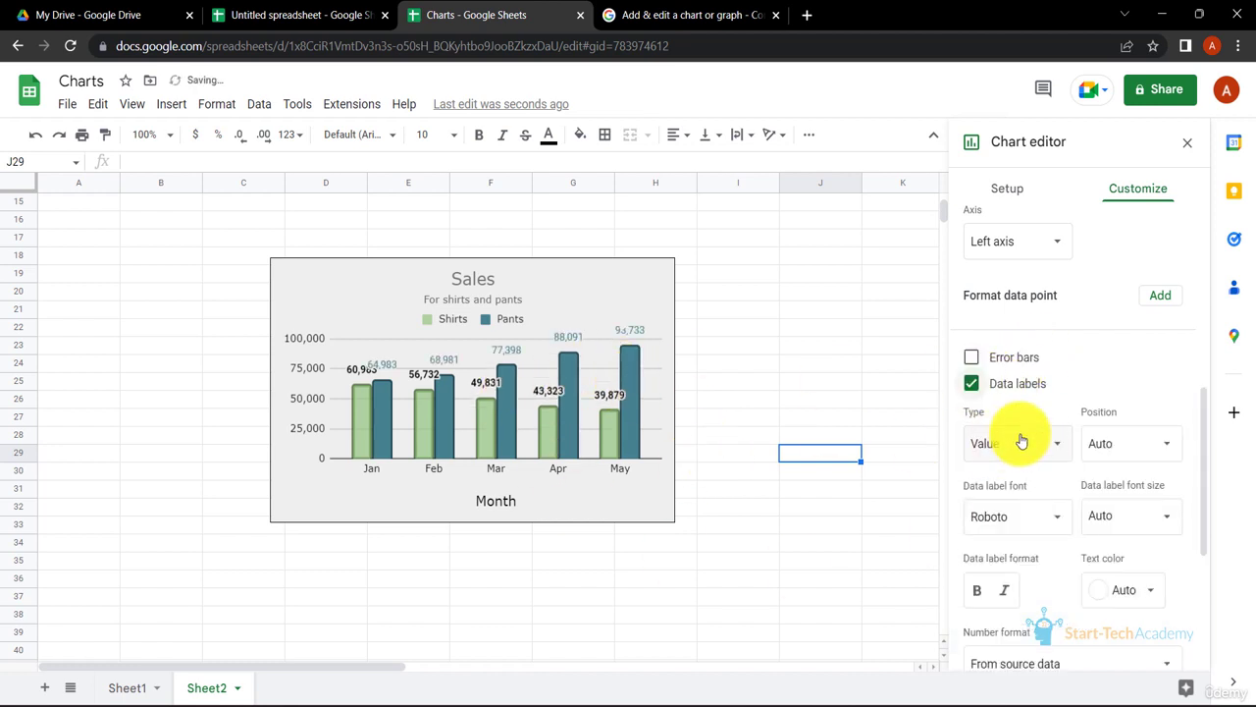
pyautogui.click(1160, 447)
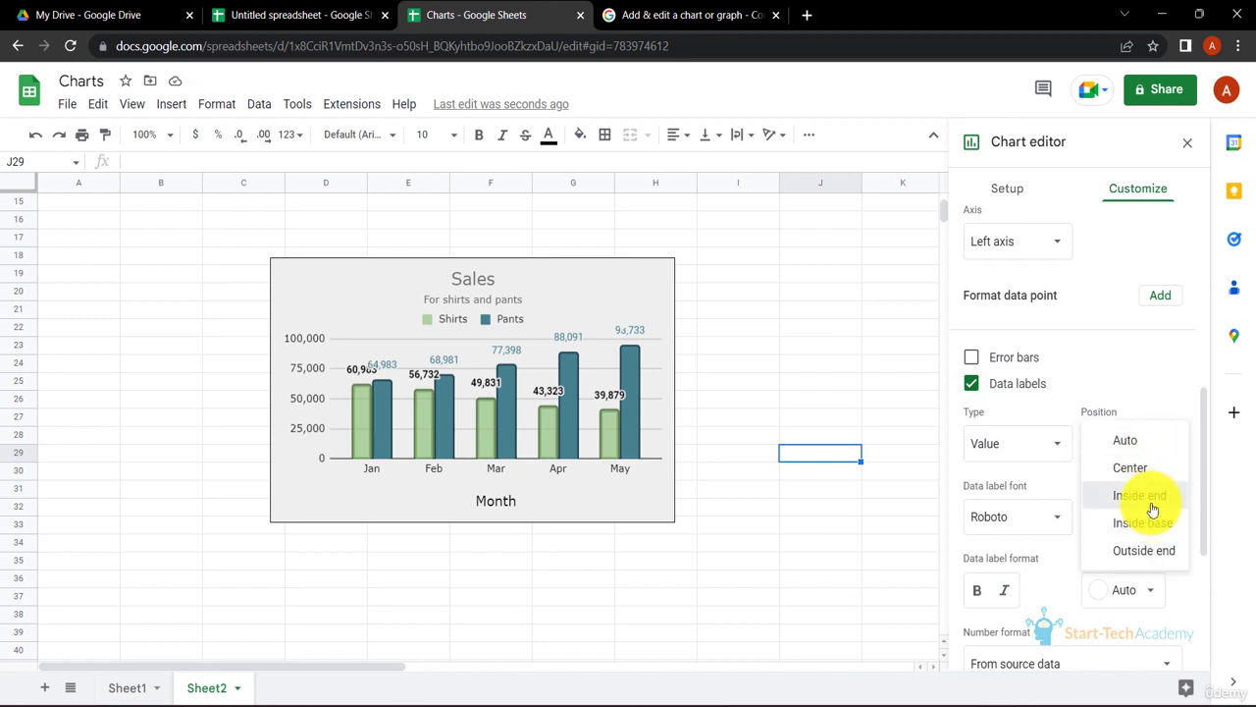
pyautogui.click(1156, 495)
pyautogui.click(1146, 416)
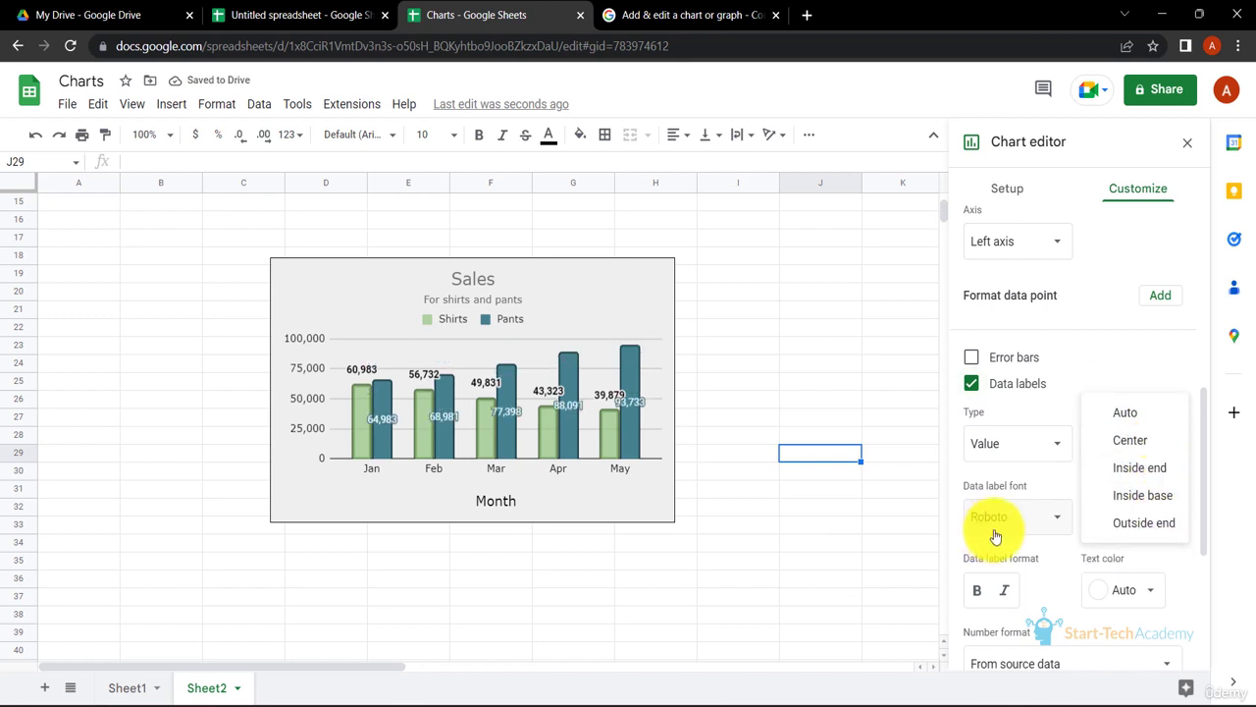
# Step: Set the Pants data labels to the Narrow font with white text
pyautogui.click(1011, 524)
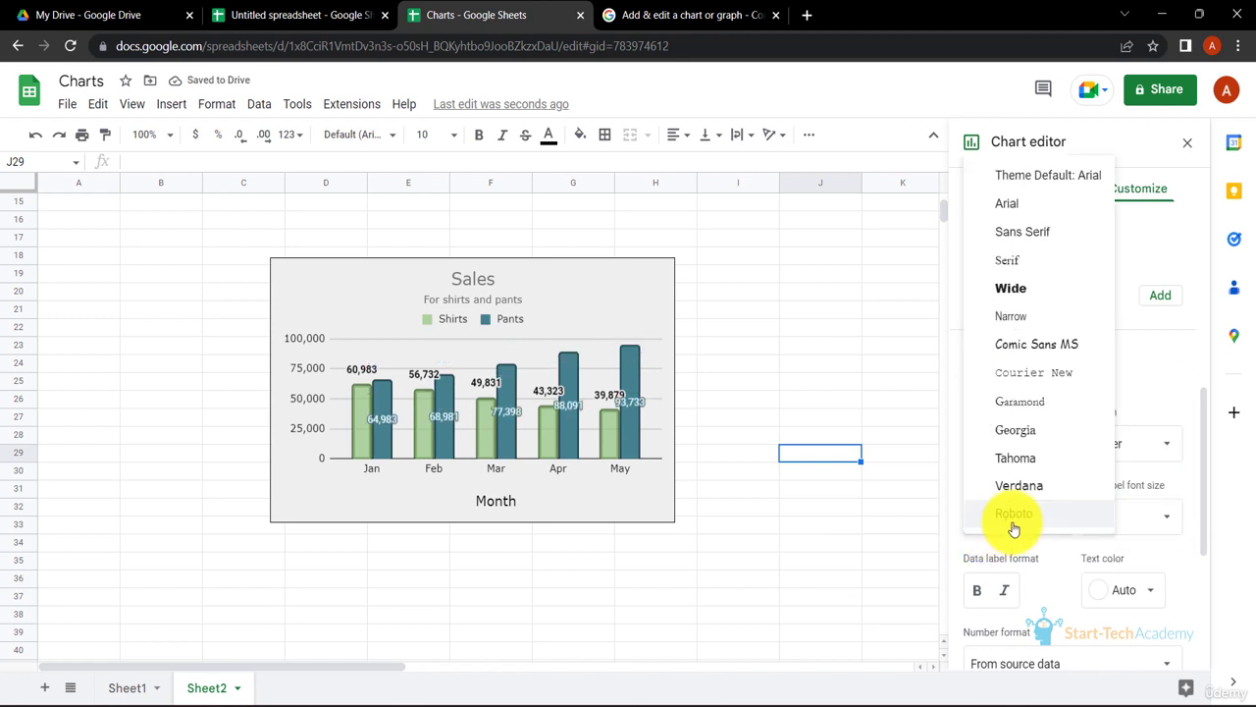
pyautogui.click(1011, 316)
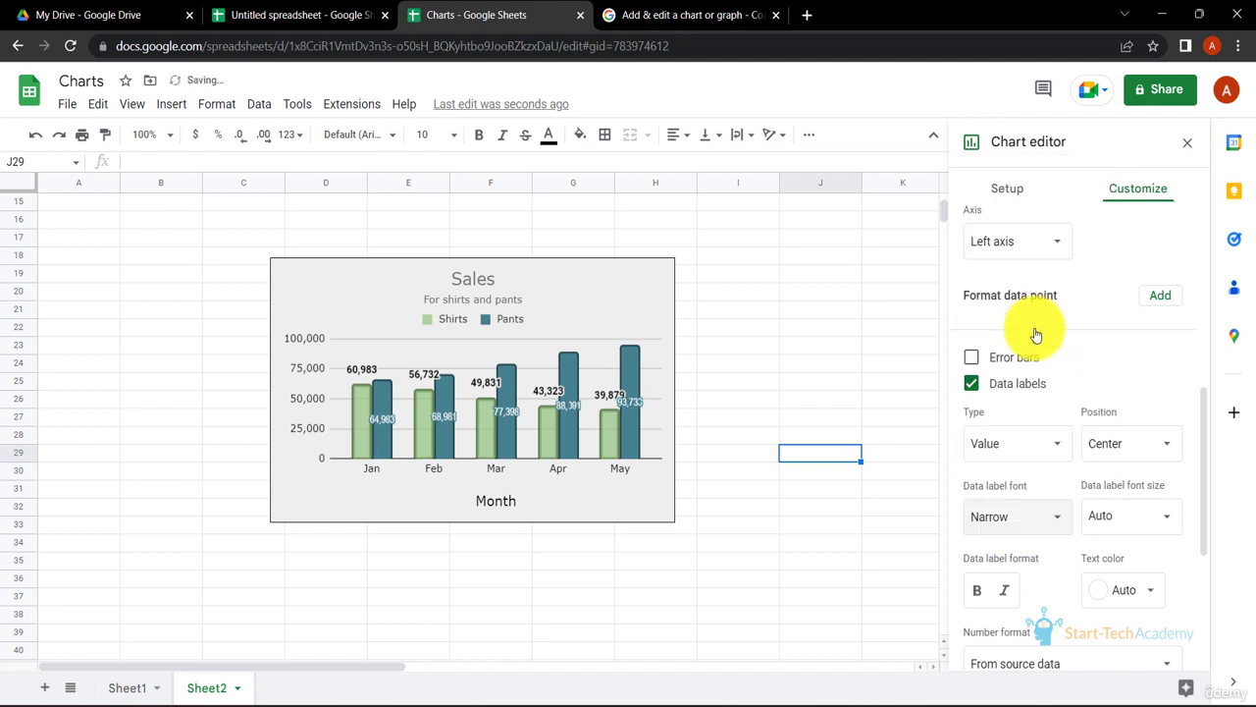
pyautogui.click(1148, 586)
pyautogui.click(1168, 518)
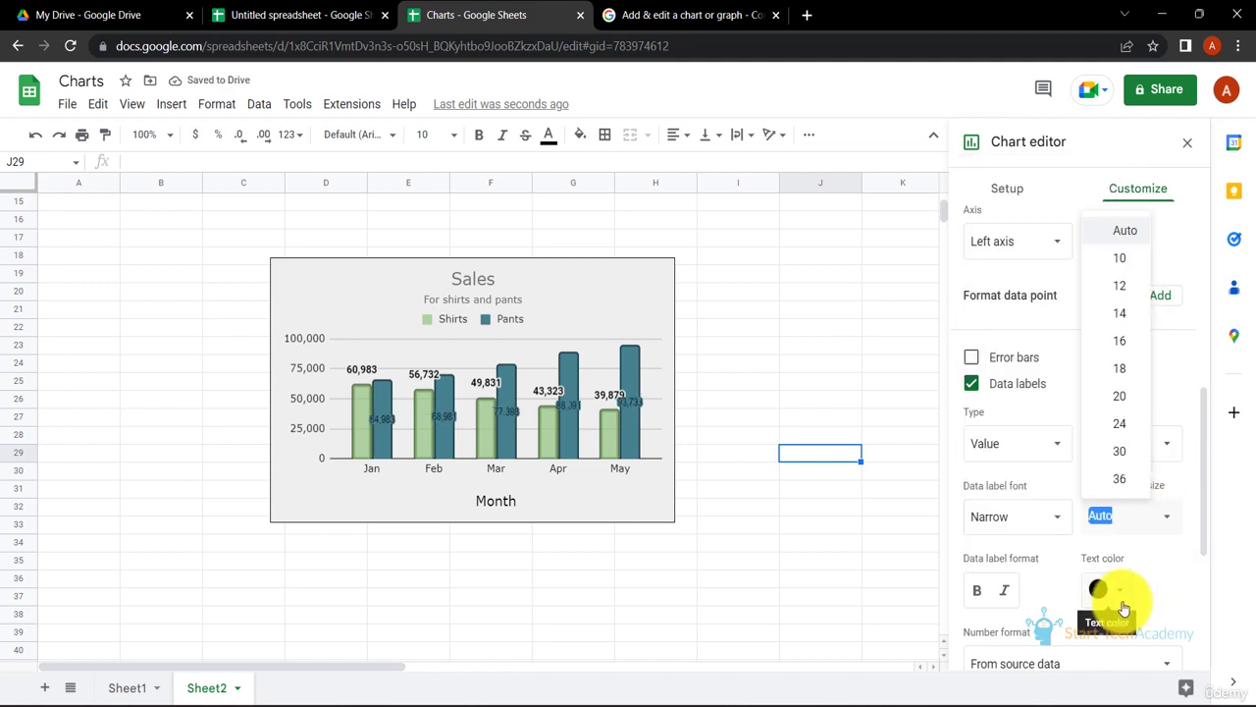
pyautogui.click(1124, 608)
pyautogui.click(1122, 323)
# Step: Try the Left position for the chart legend and return it to Auto
pyautogui.scroll(-3, 1016, 491)
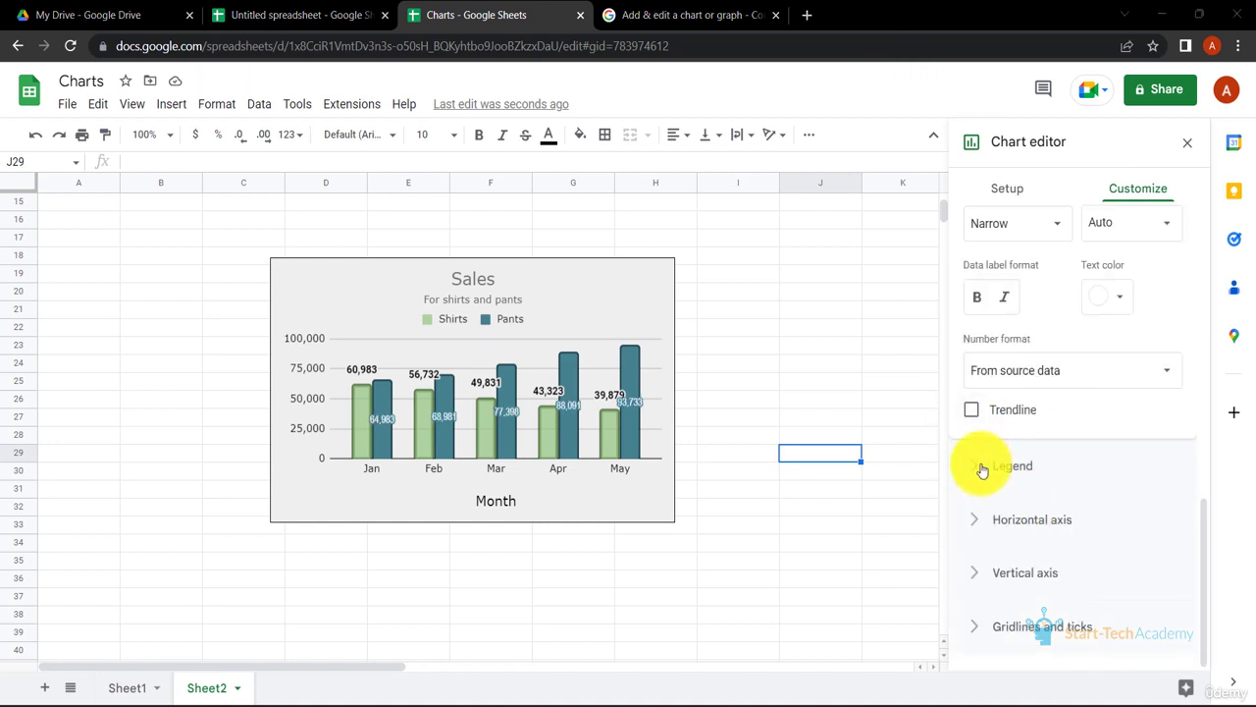
pyautogui.click(982, 467)
pyautogui.scroll(1, 1038, 393)
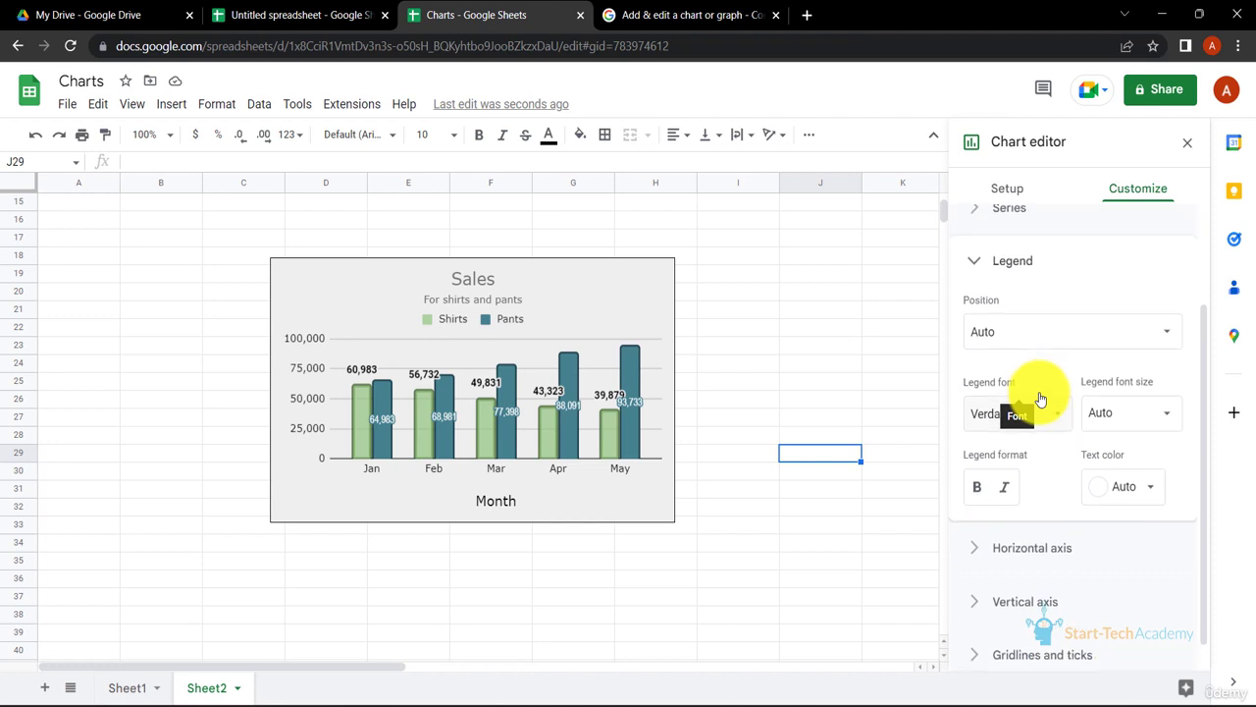
pyautogui.click(1164, 324)
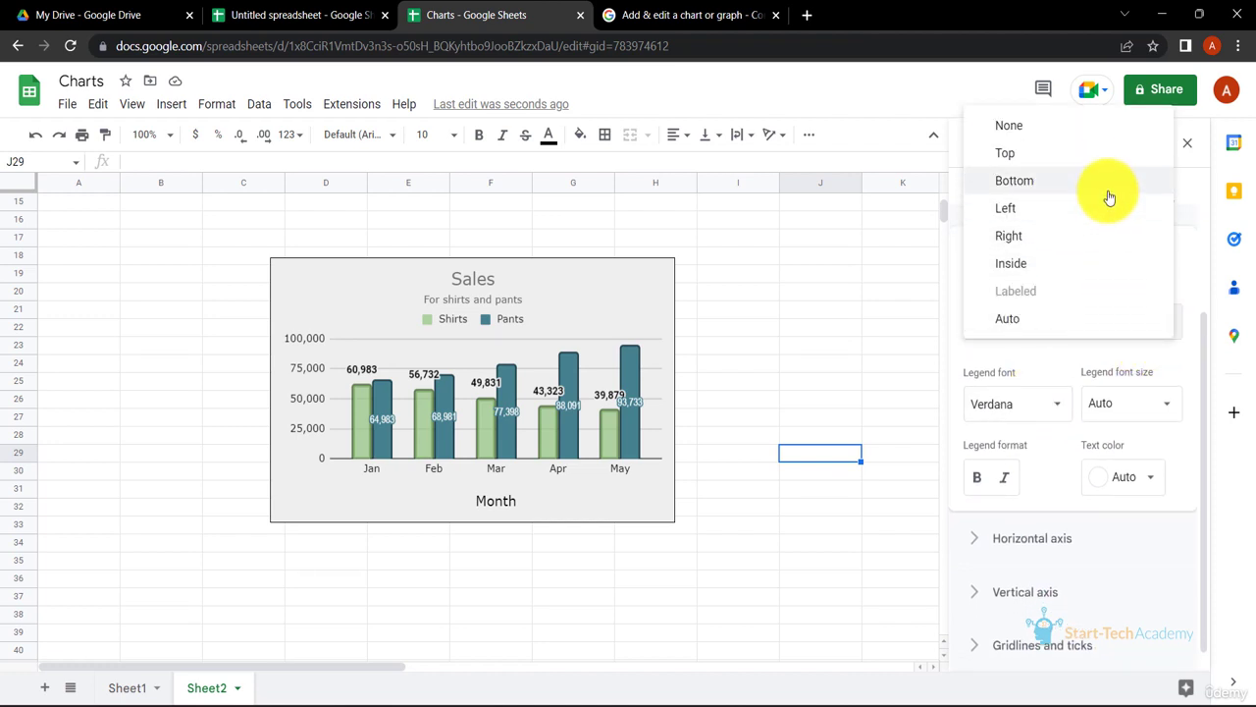
pyautogui.click(1047, 209)
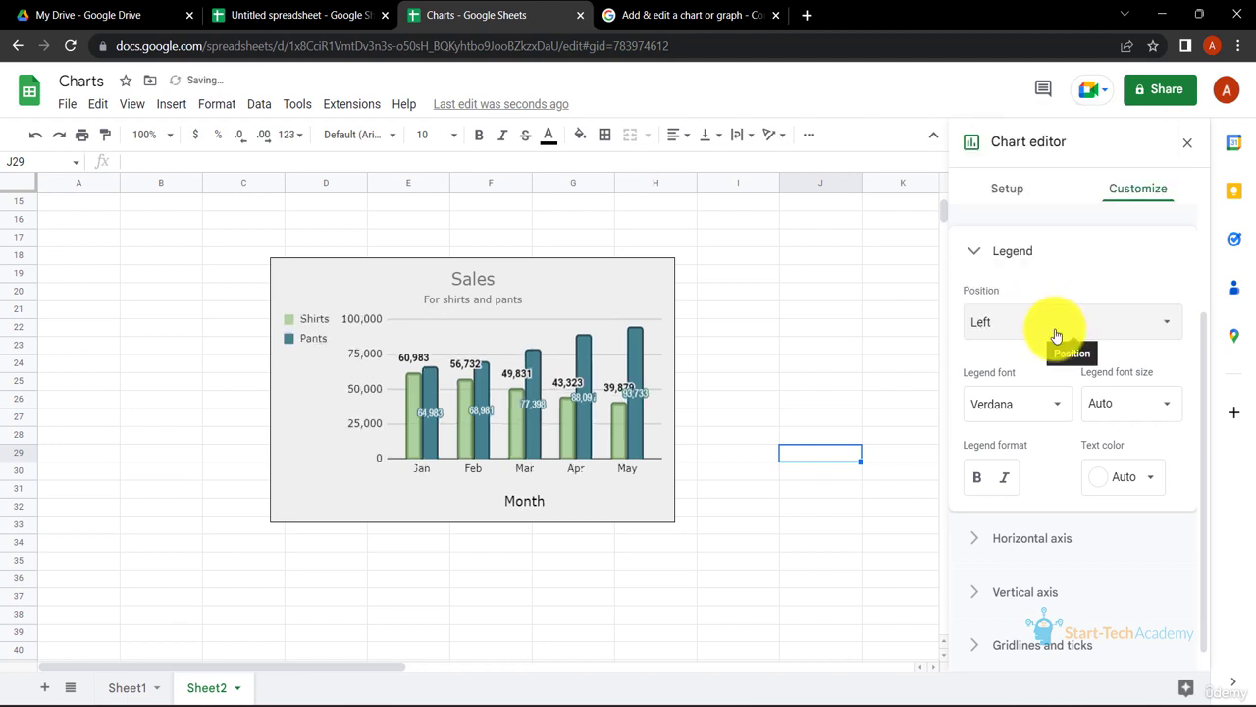
pyautogui.click(1054, 331)
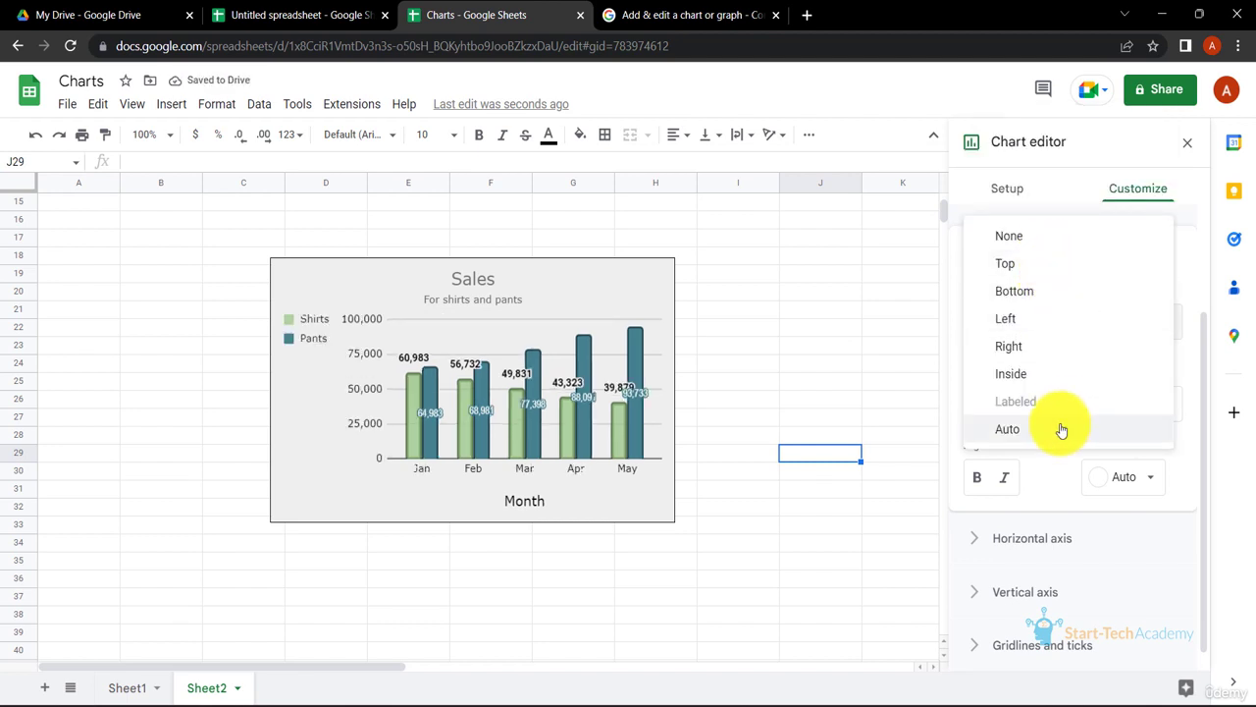
pyautogui.click(1007, 429)
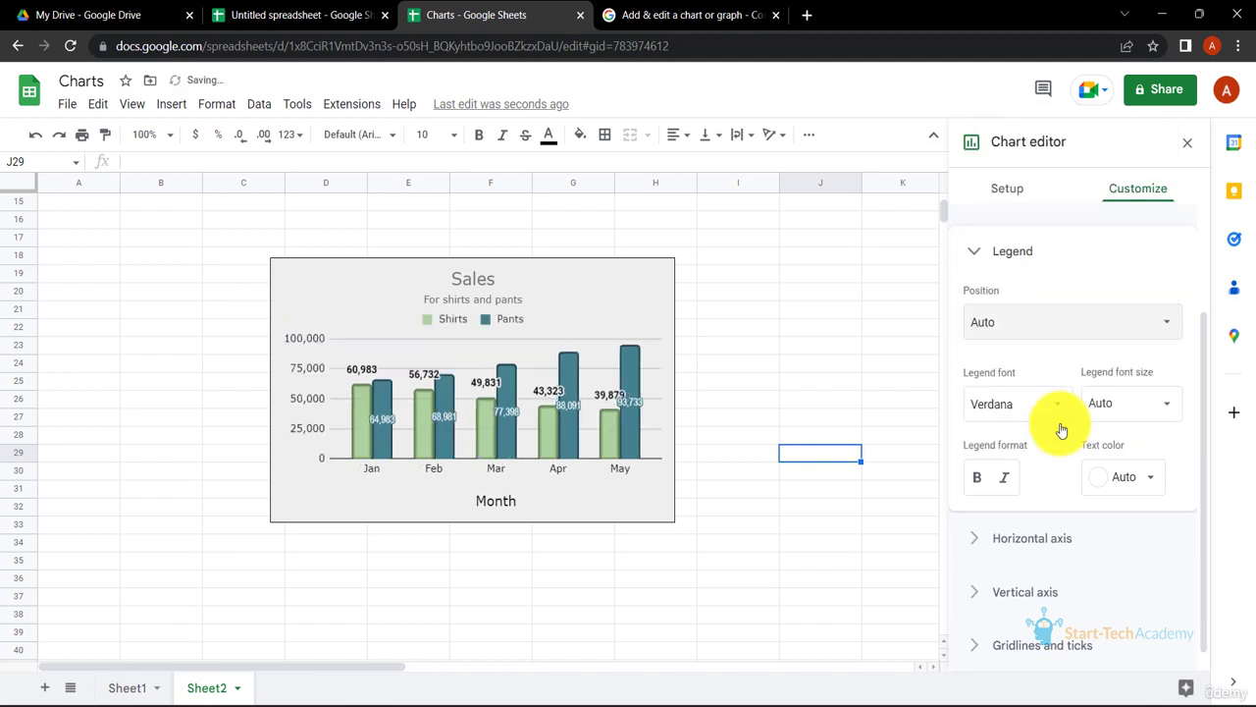
# Step: Make the legend text bold
pyautogui.click(978, 478)
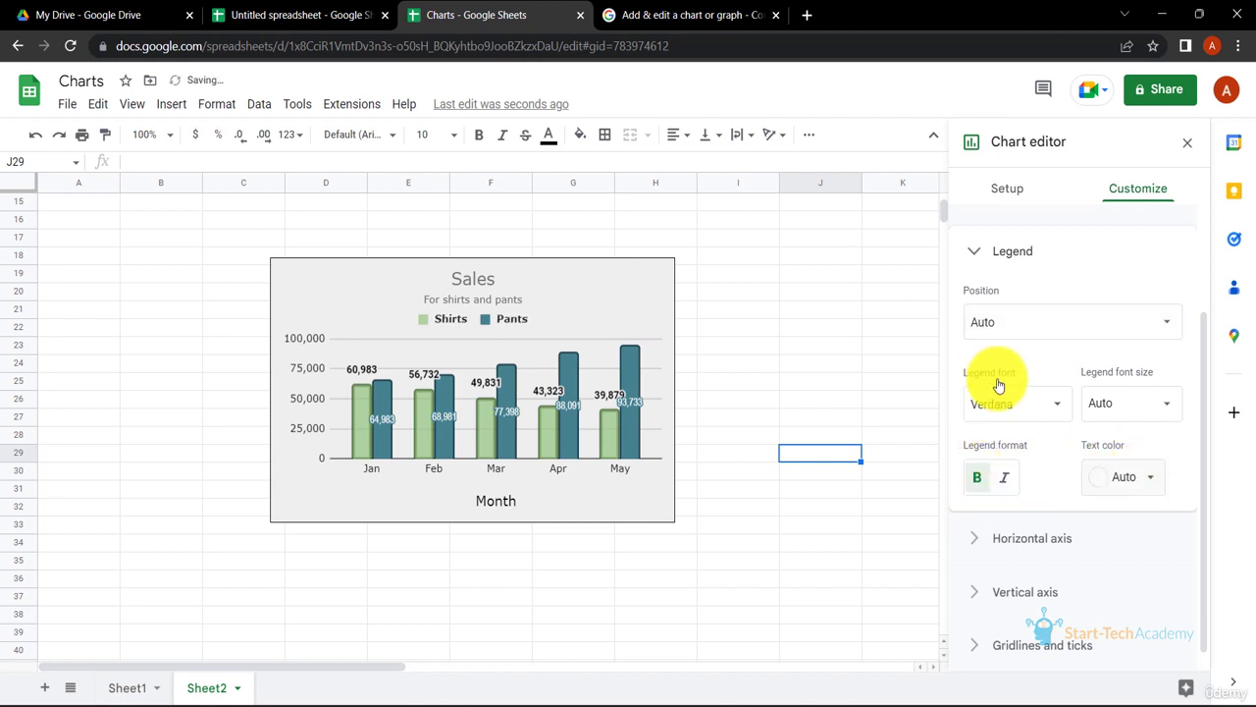
pyautogui.scroll(1, 1021, 402)
pyautogui.scroll(-1, 1068, 534)
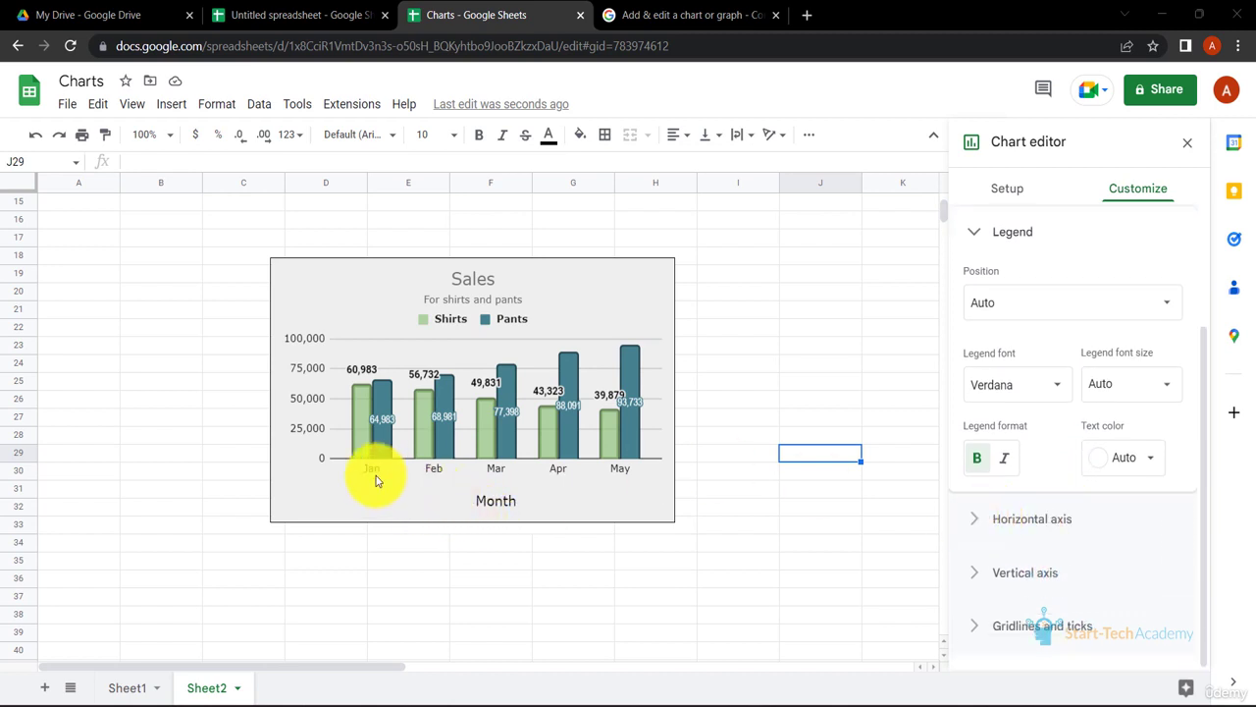
# Step: Make the horizontal axis labels bold, and try reversing the axis order before restoring the original order
pyautogui.click(970, 525)
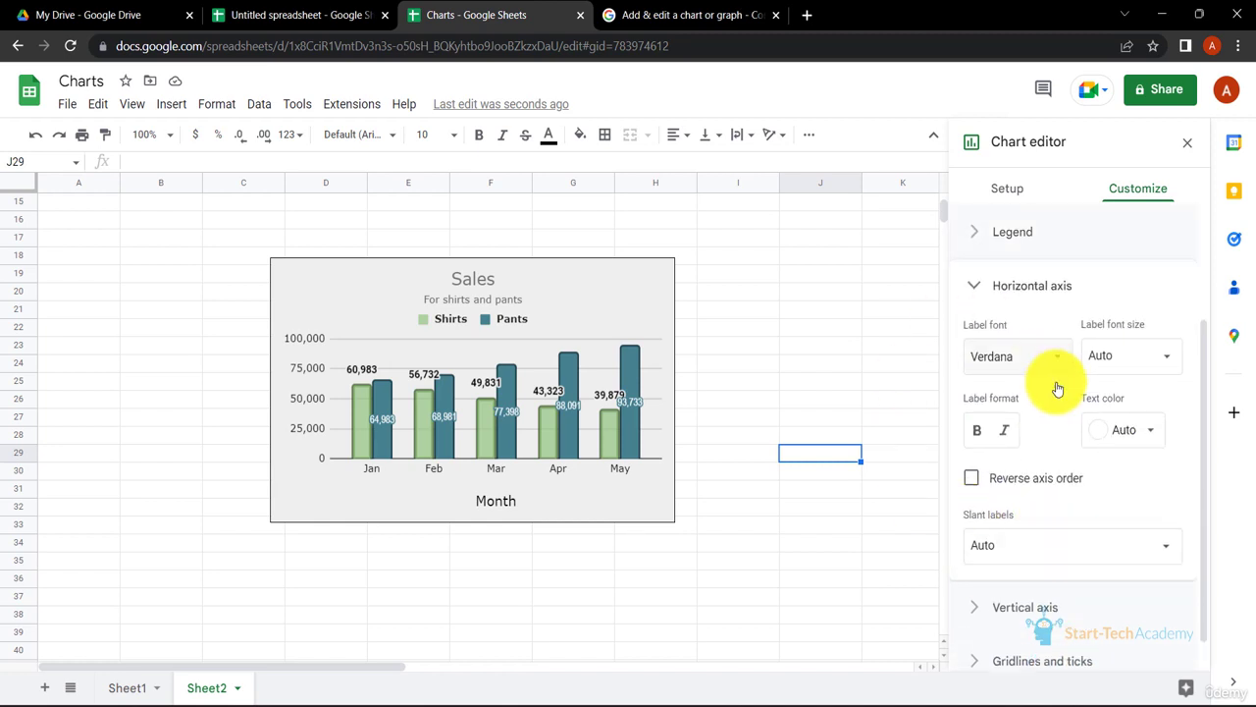
pyautogui.click(978, 436)
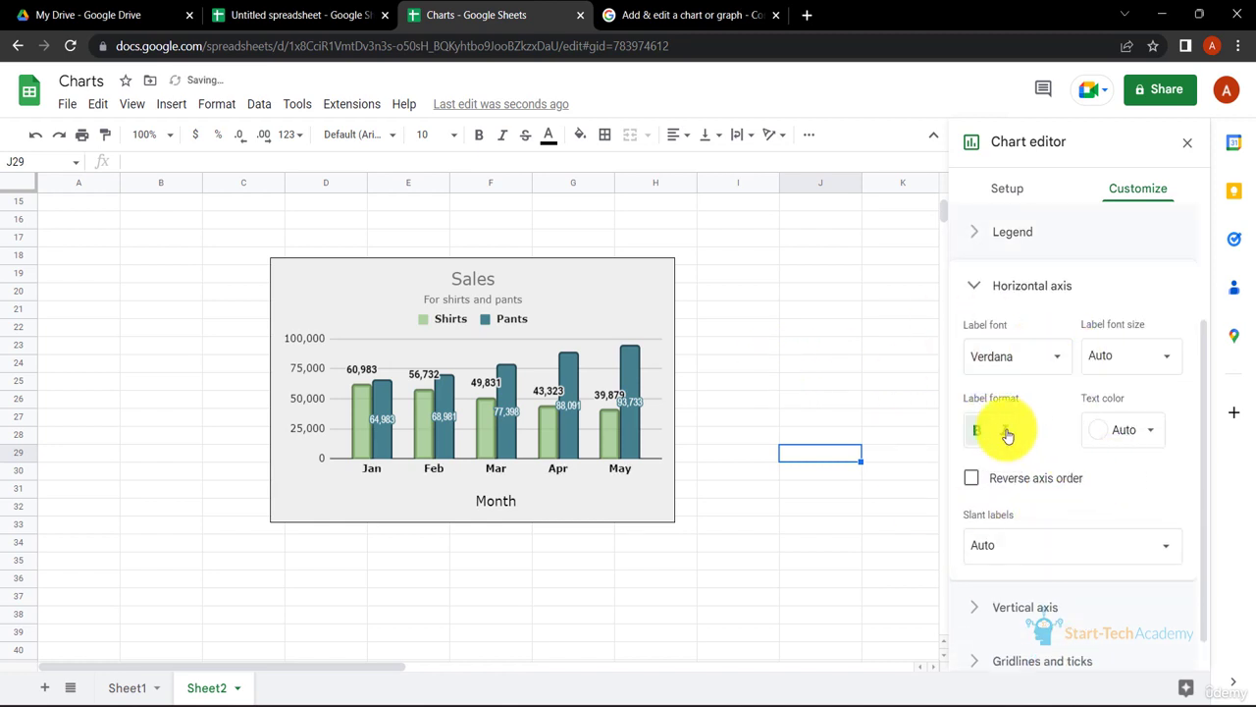
pyautogui.click(972, 479)
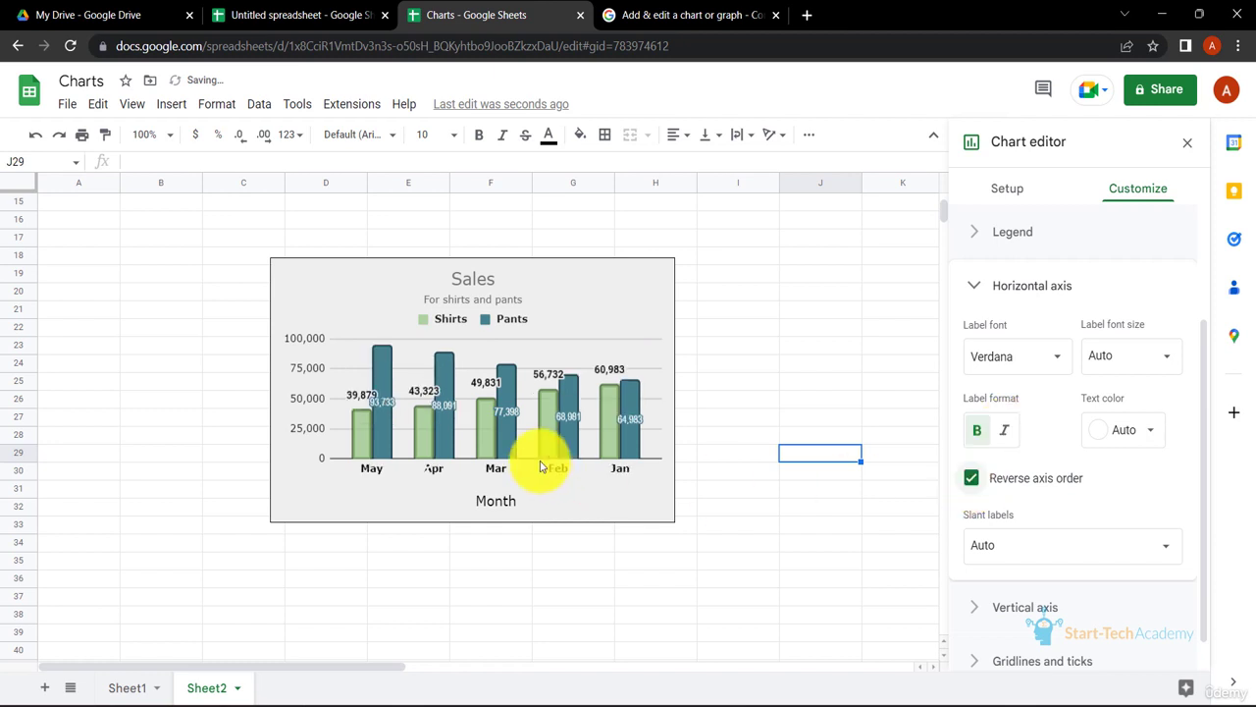
pyautogui.click(971, 479)
# Step: Slant the horizontal axis labels at 60° and color them dark gray
pyautogui.click(1145, 546)
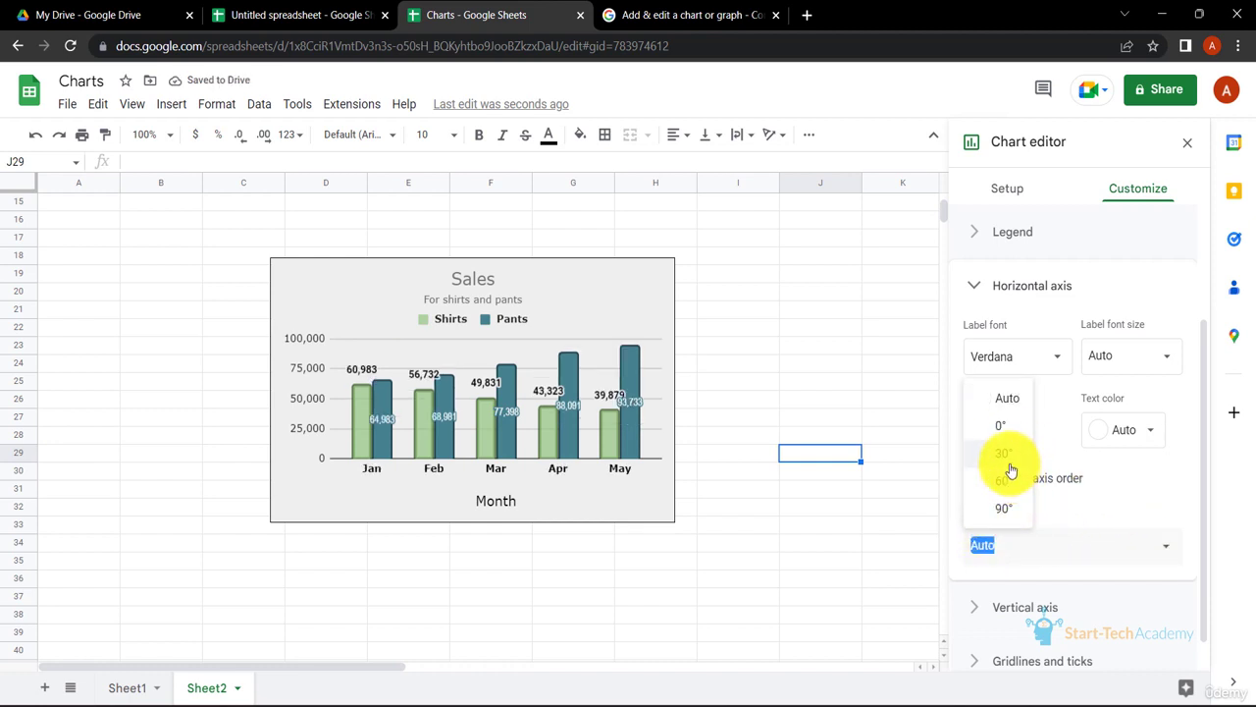
pyautogui.click(1003, 479)
pyautogui.scroll(-1, 1152, 405)
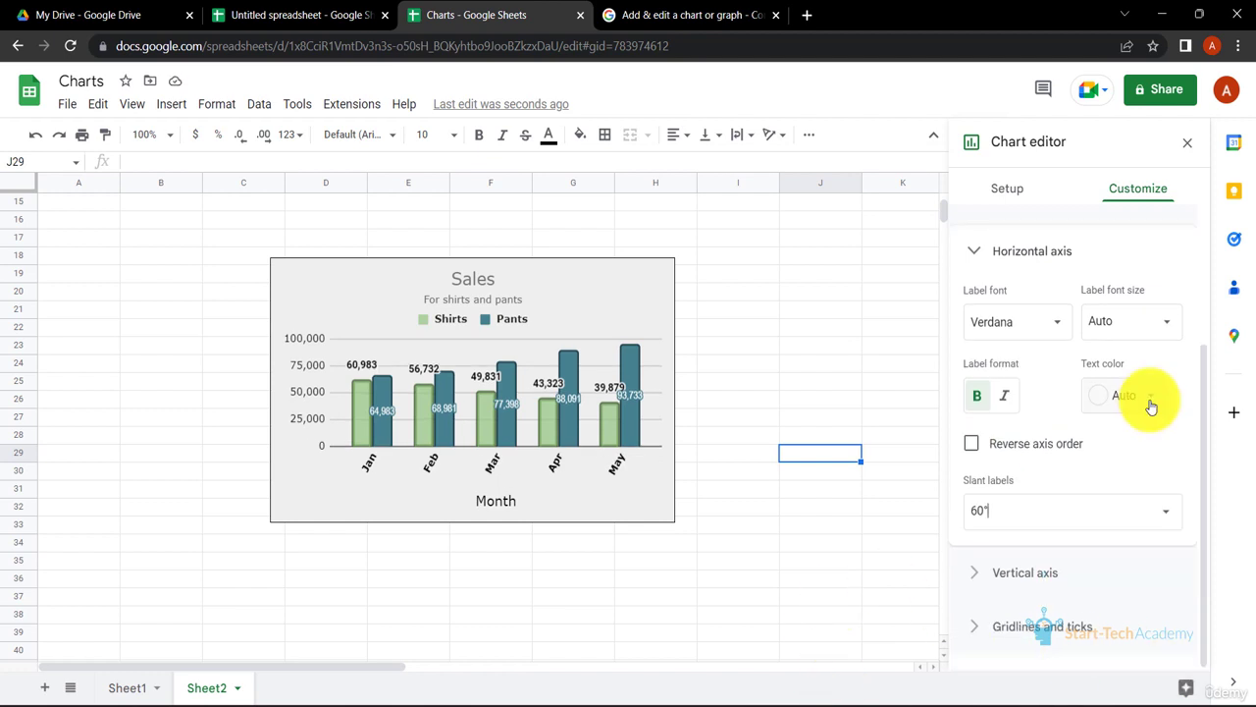
pyautogui.click(1151, 403)
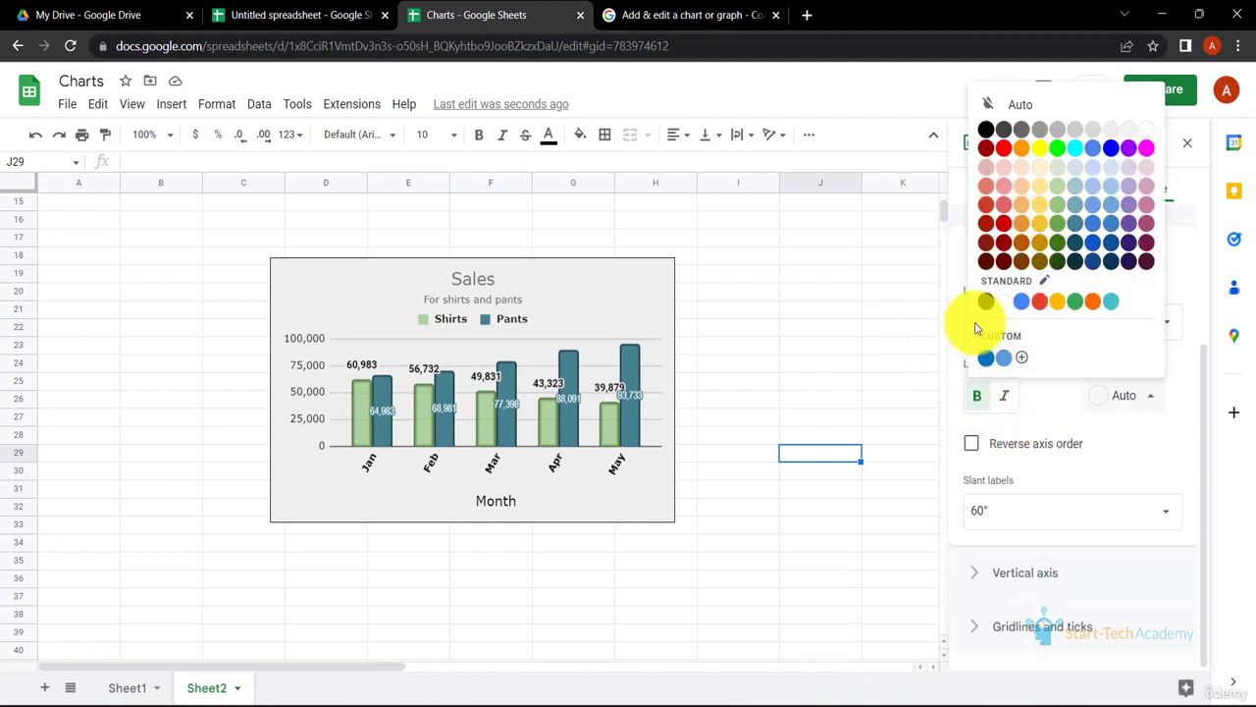
pyautogui.click(1002, 137)
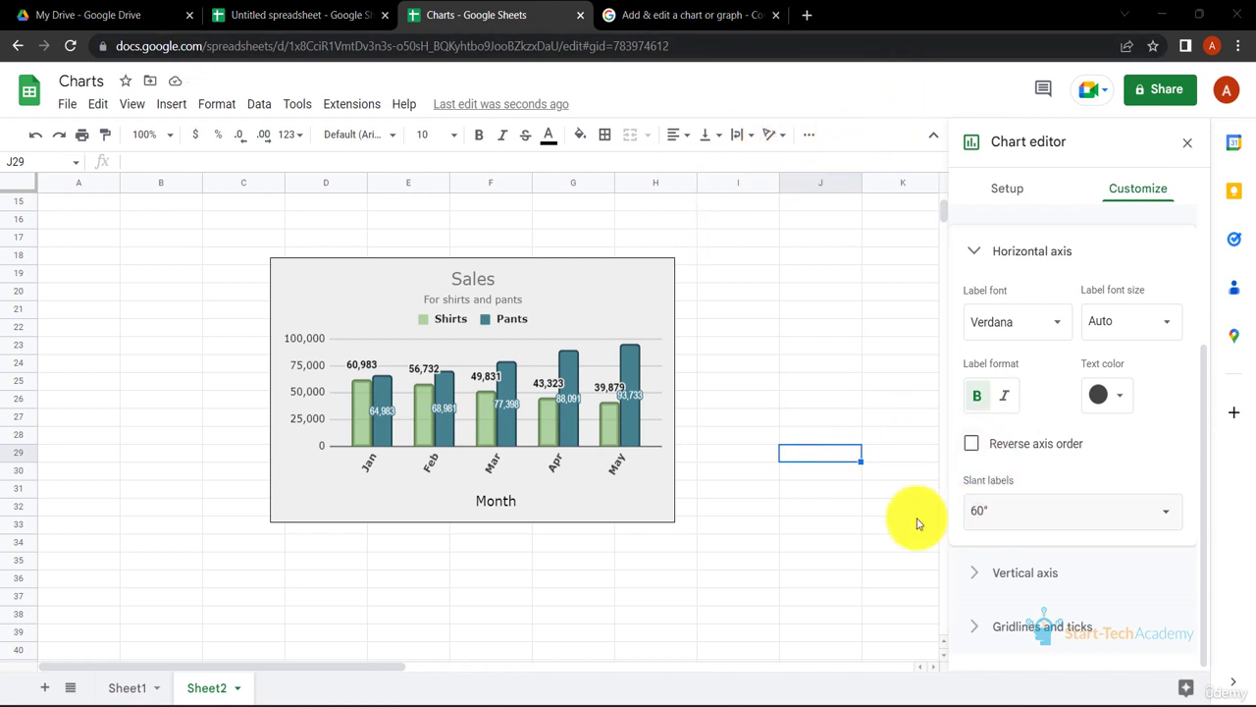
# Step: Format the vertical axis labels as italic, dark gray text in size 14, and show the axis line
pyautogui.click(984, 577)
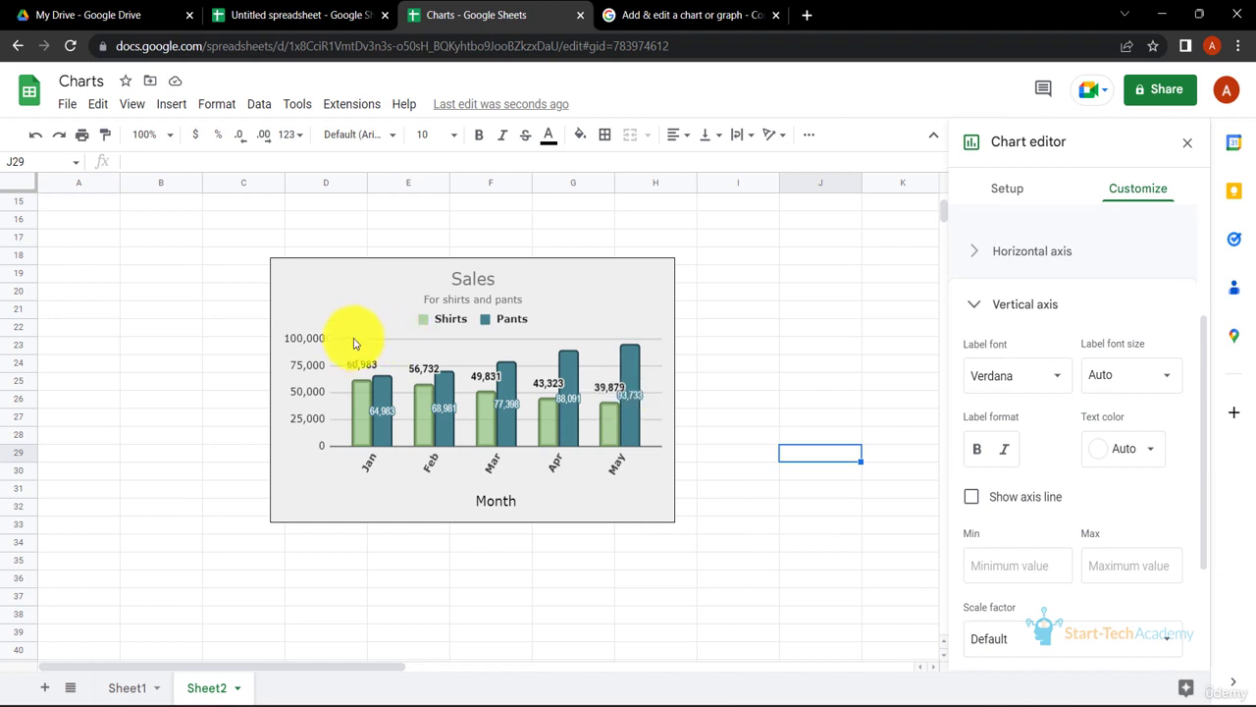
pyautogui.click(978, 450)
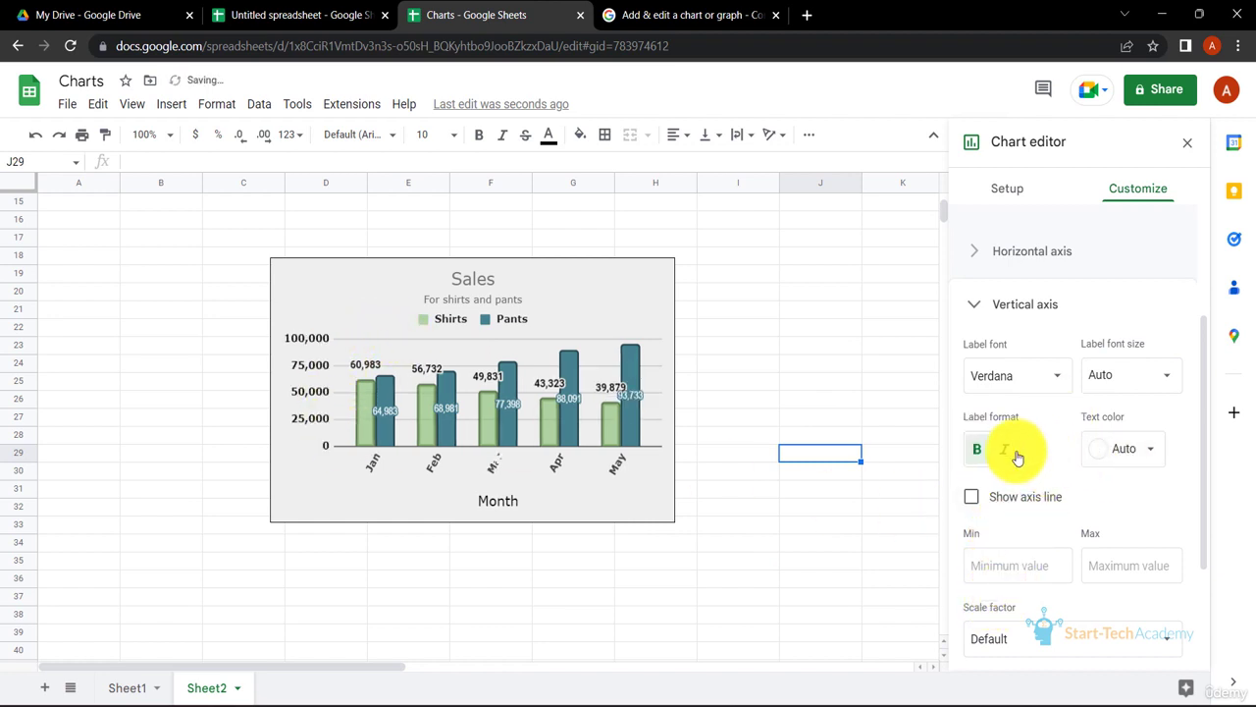
pyautogui.click(1003, 454)
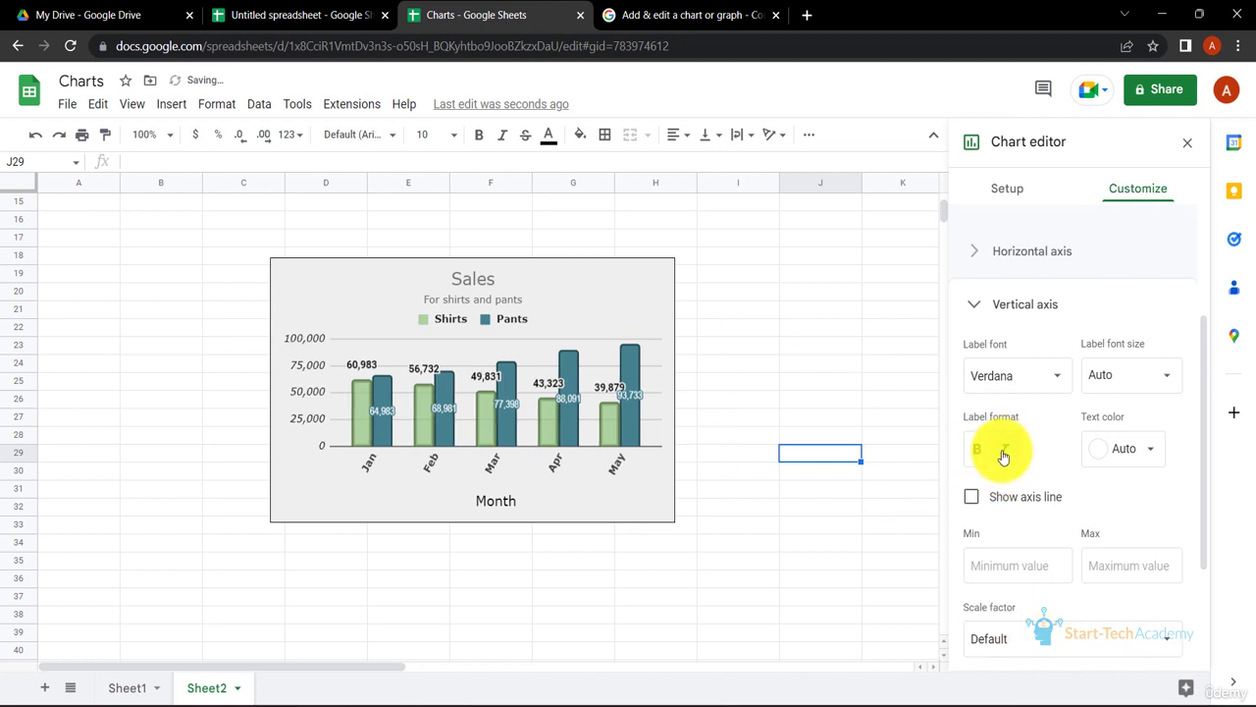
pyautogui.click(1156, 455)
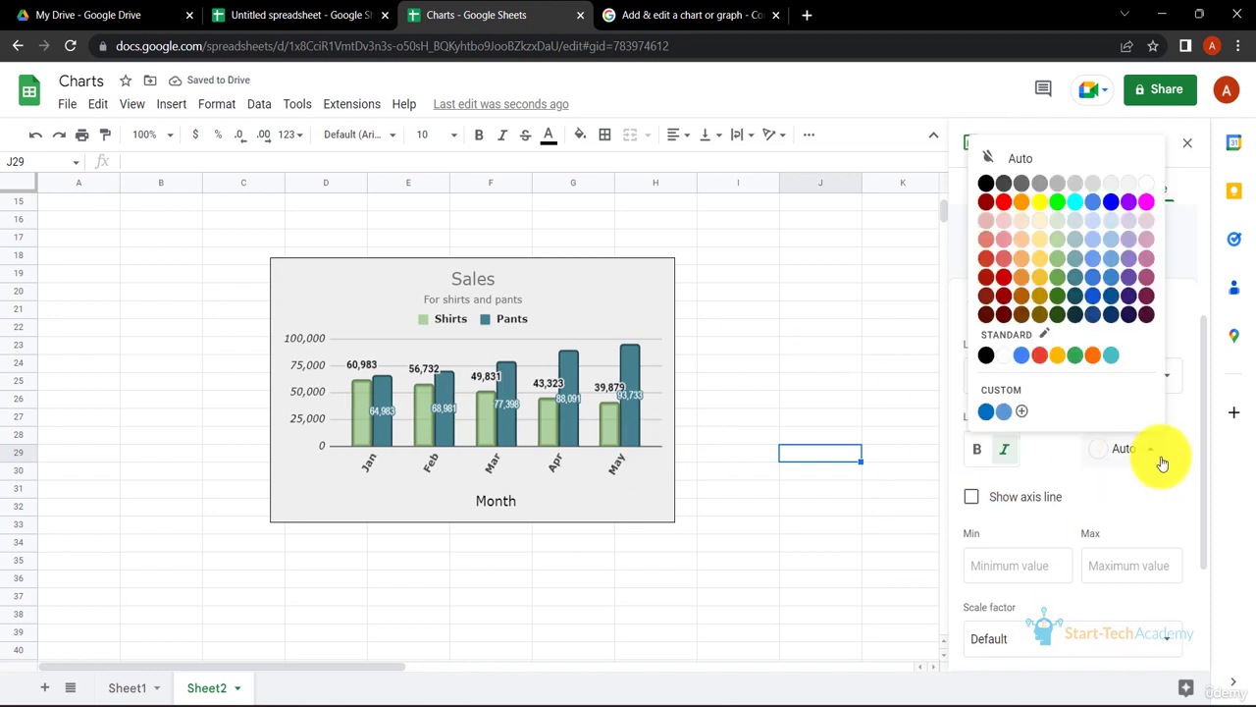
pyautogui.click(1021, 184)
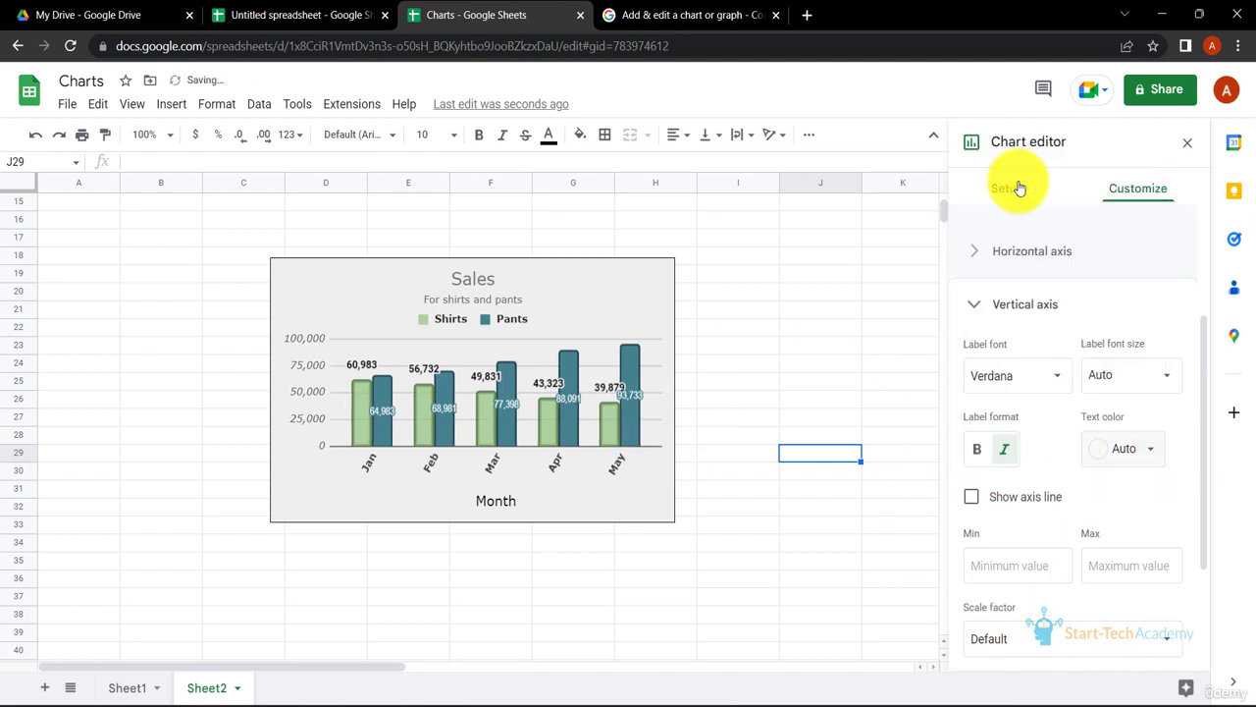
pyautogui.click(1158, 373)
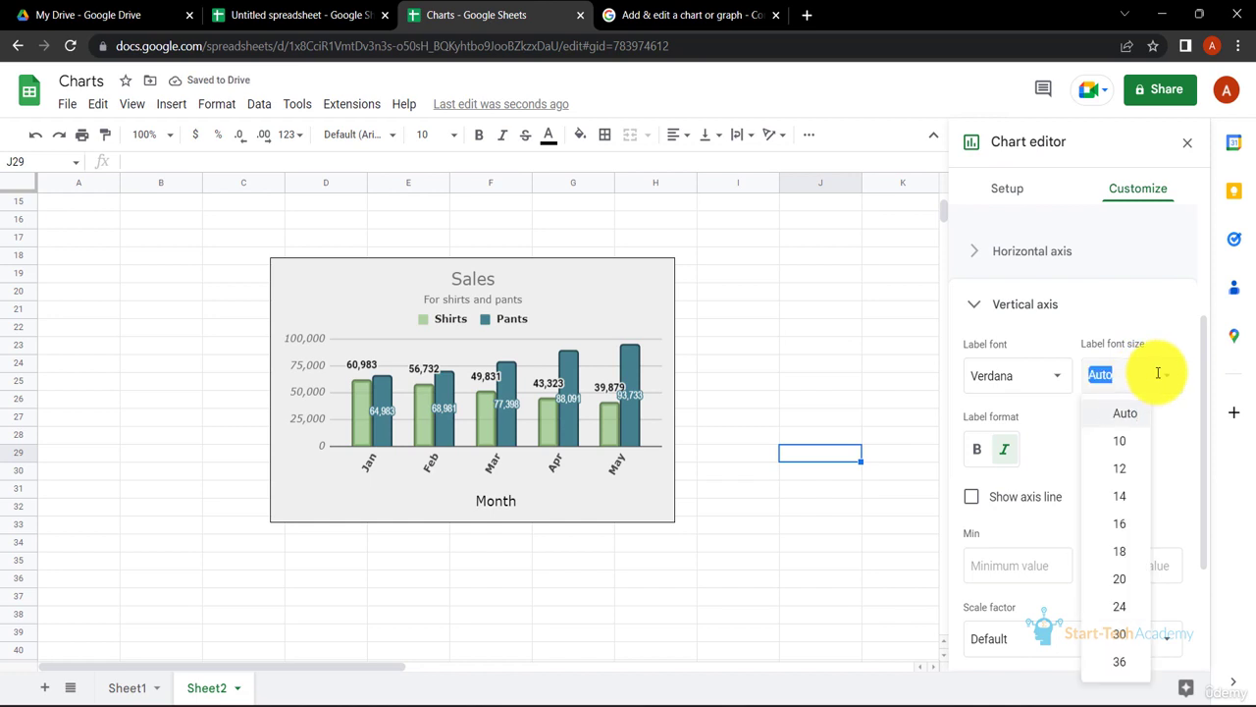
pyautogui.click(1125, 504)
pyautogui.scroll(-2, 986, 341)
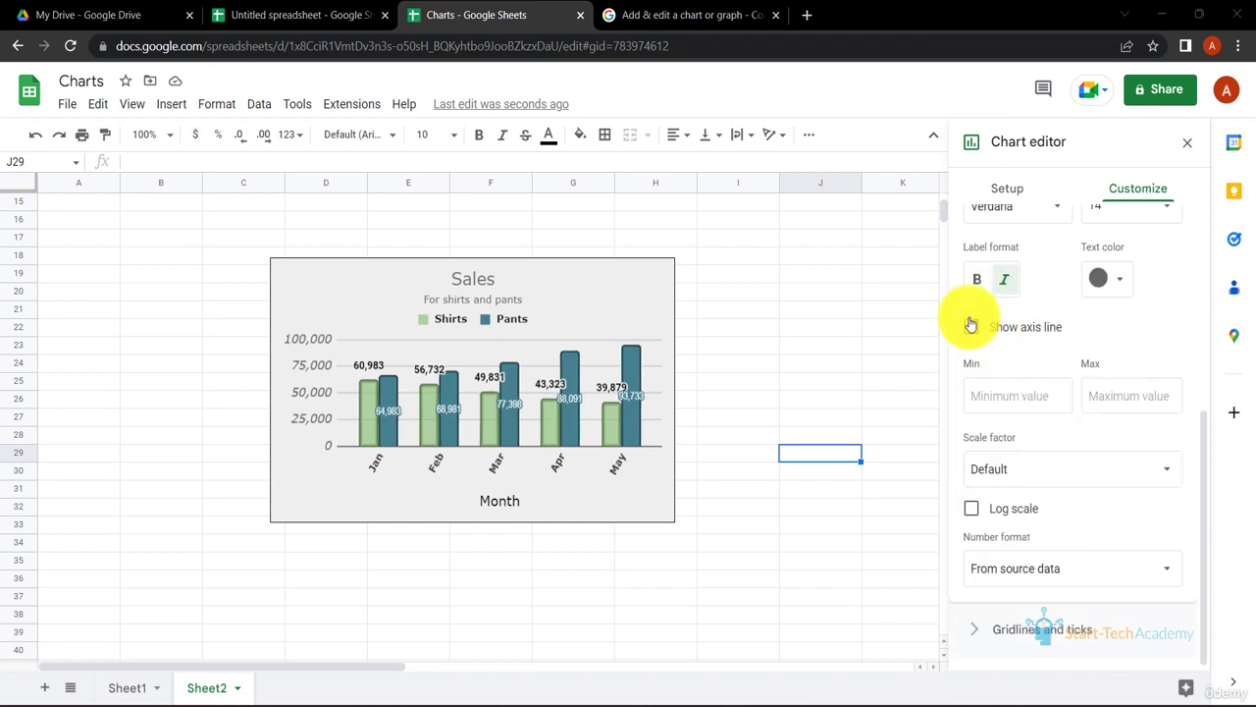
pyautogui.click(971, 325)
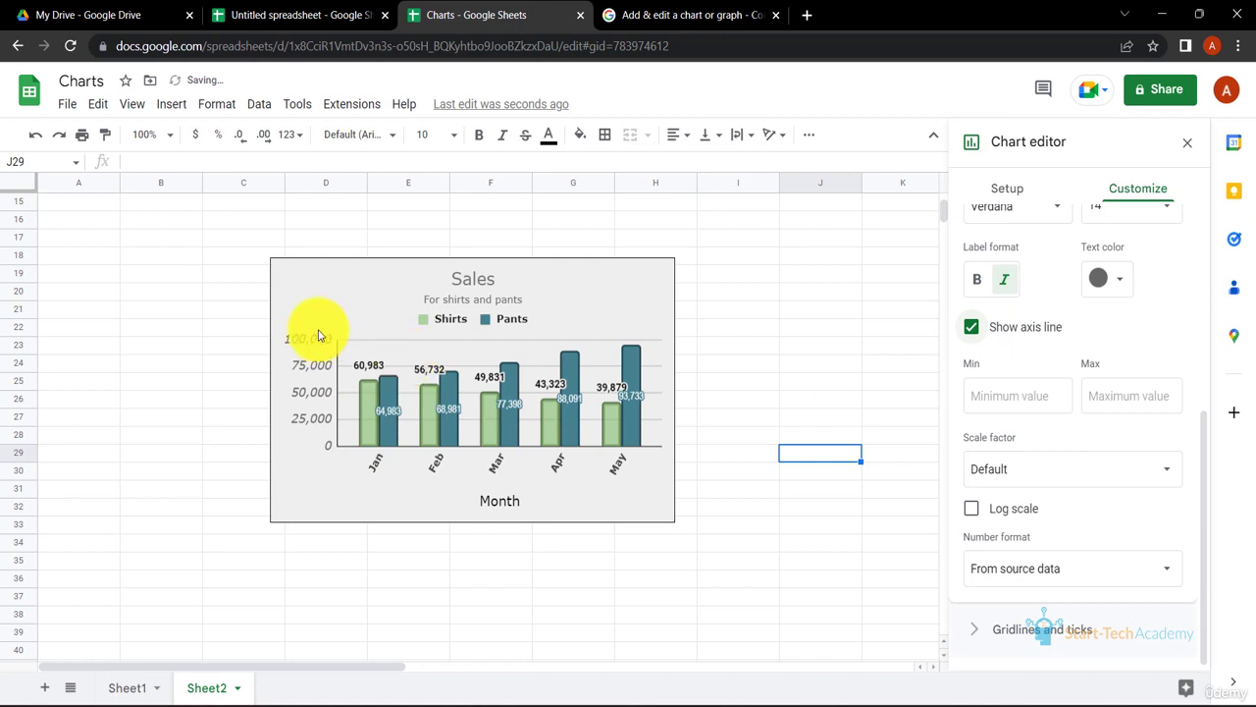
# Step: Try a scale factor of 0.1 and a log scale on the vertical axis, reverting each one
pyautogui.click(1073, 471)
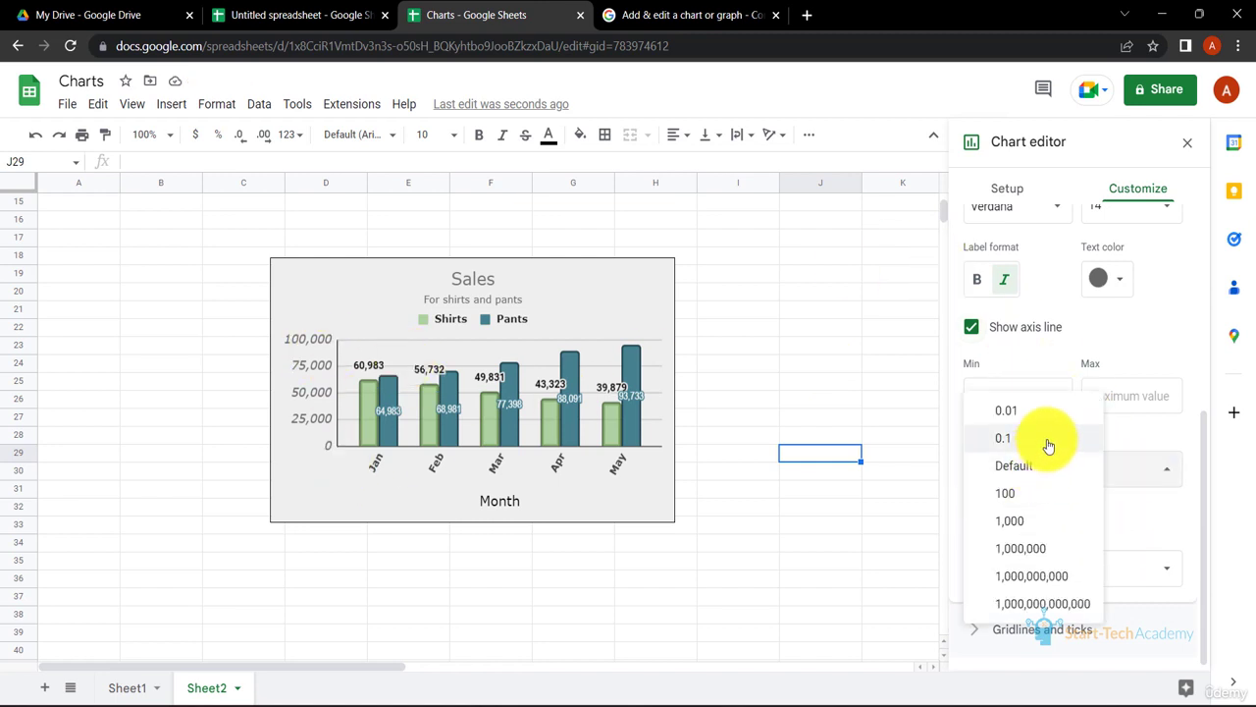
pyautogui.click(1048, 445)
pyautogui.click(1119, 469)
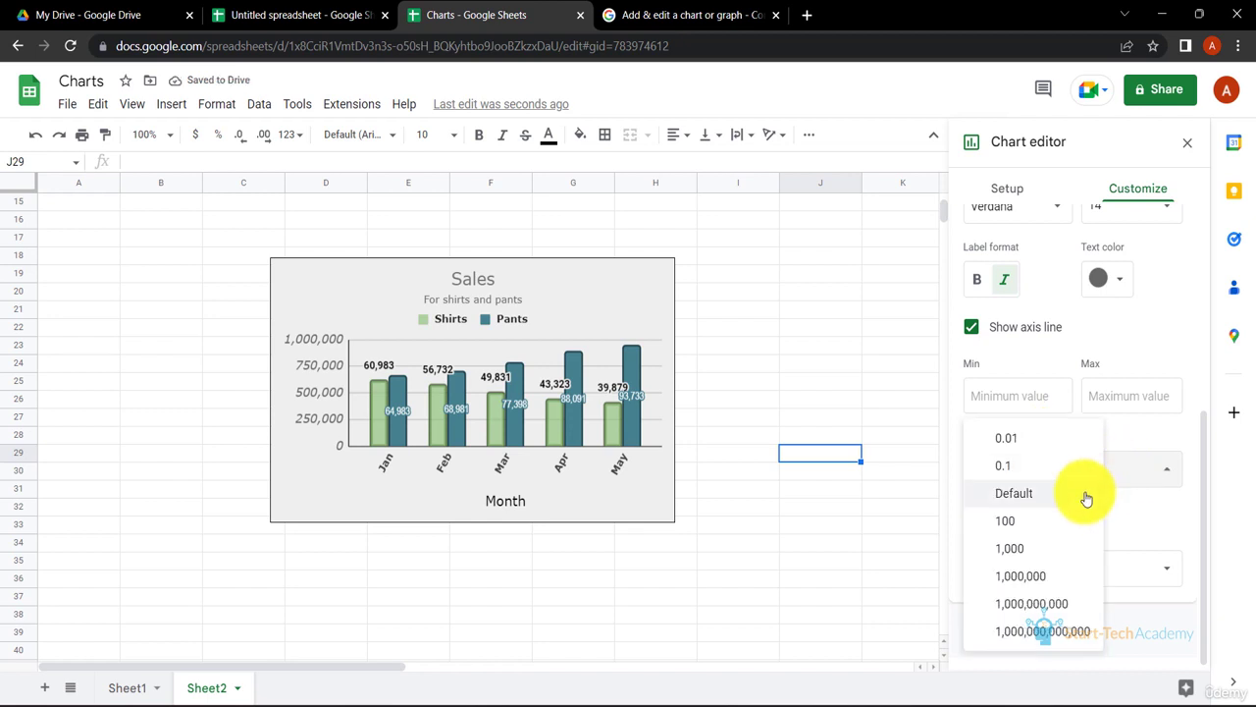
pyautogui.click(1086, 495)
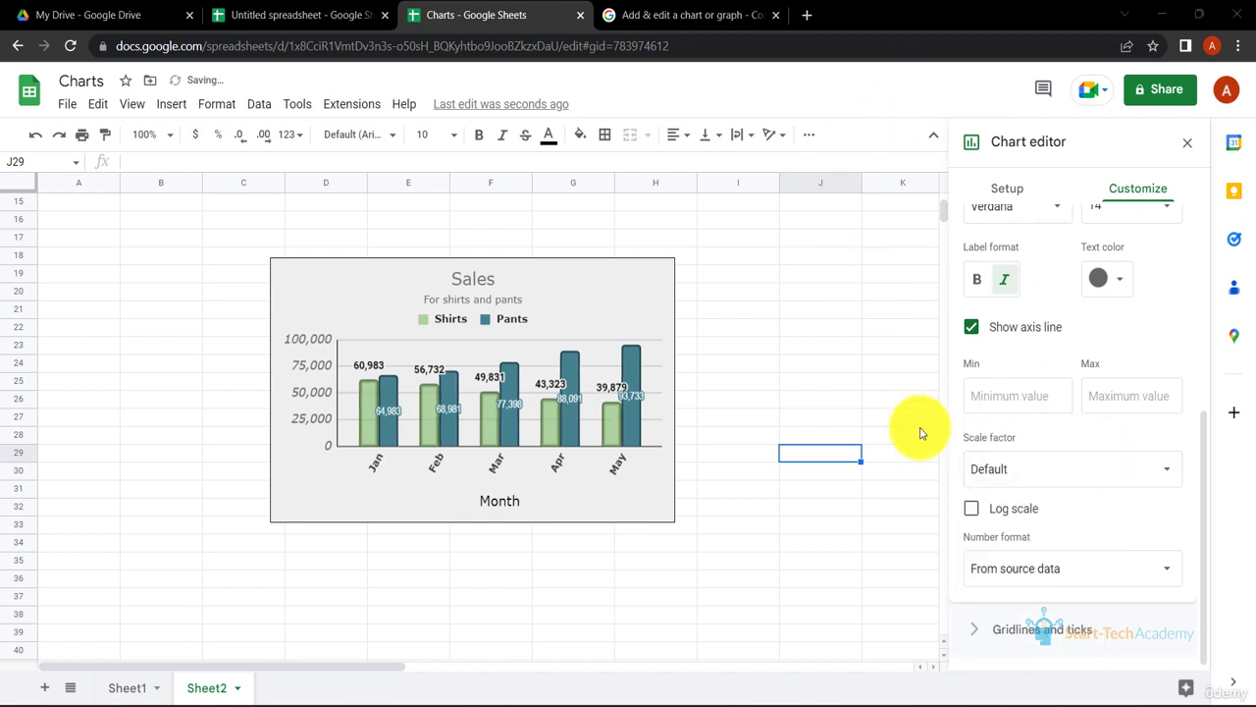
pyautogui.click(971, 509)
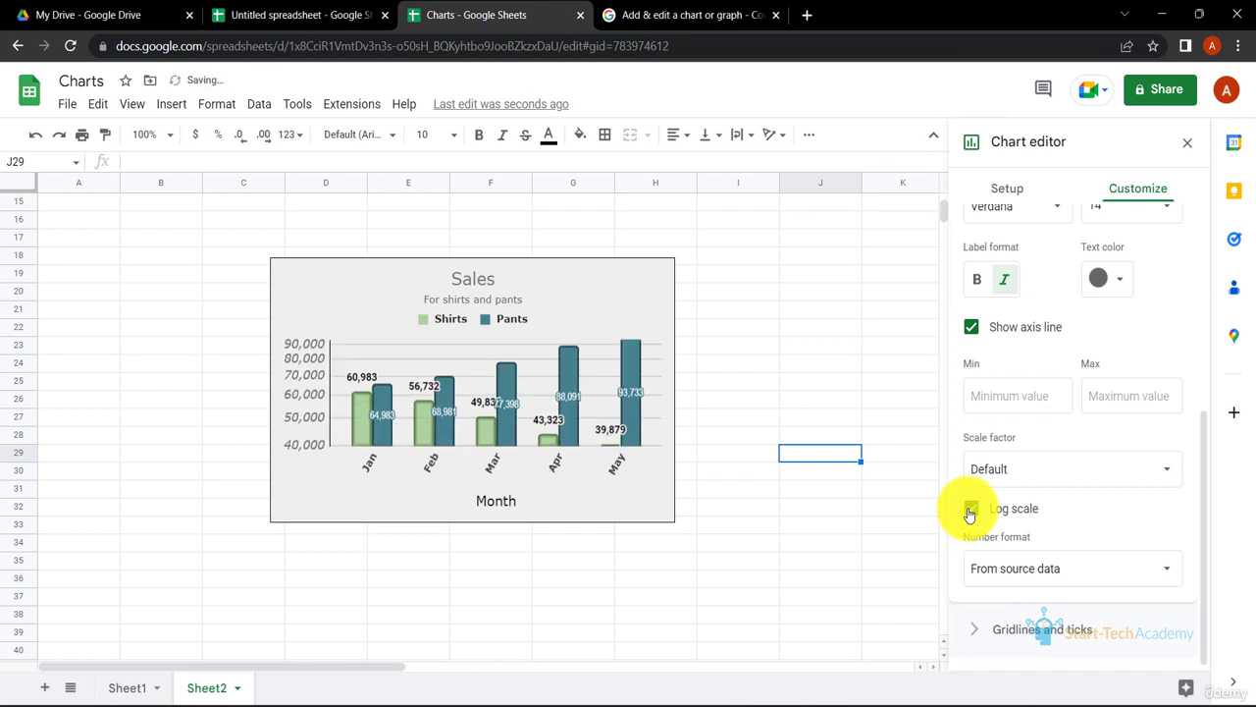
pyautogui.click(971, 509)
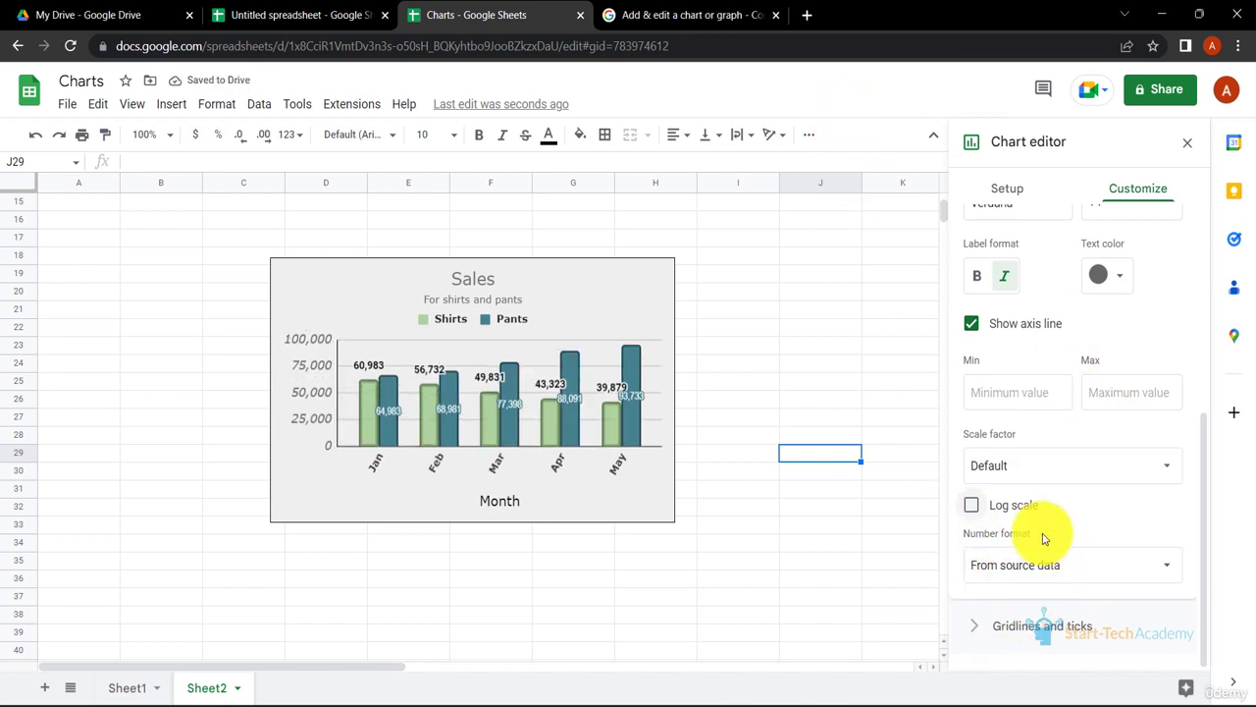
# Step: Turn on major ticks for the horizontal axis, try the Inside and Outside positions, and set the ticks position to Cross
pyautogui.click(979, 636)
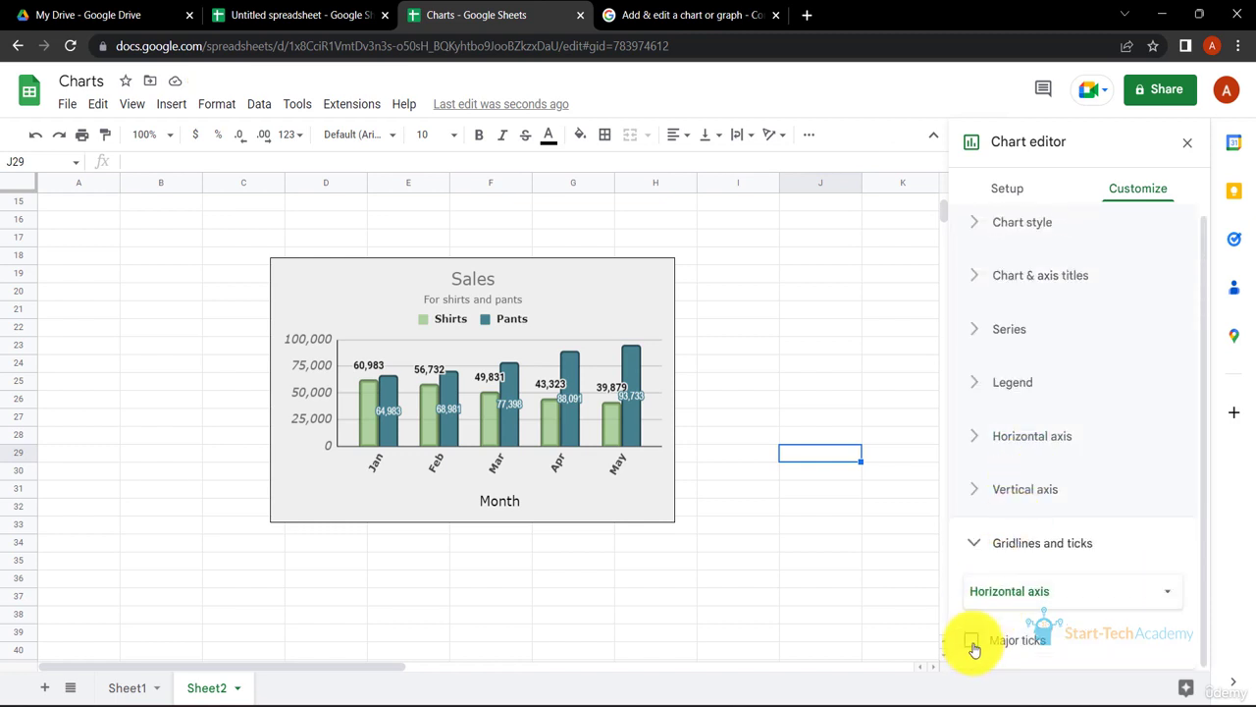
pyautogui.click(973, 644)
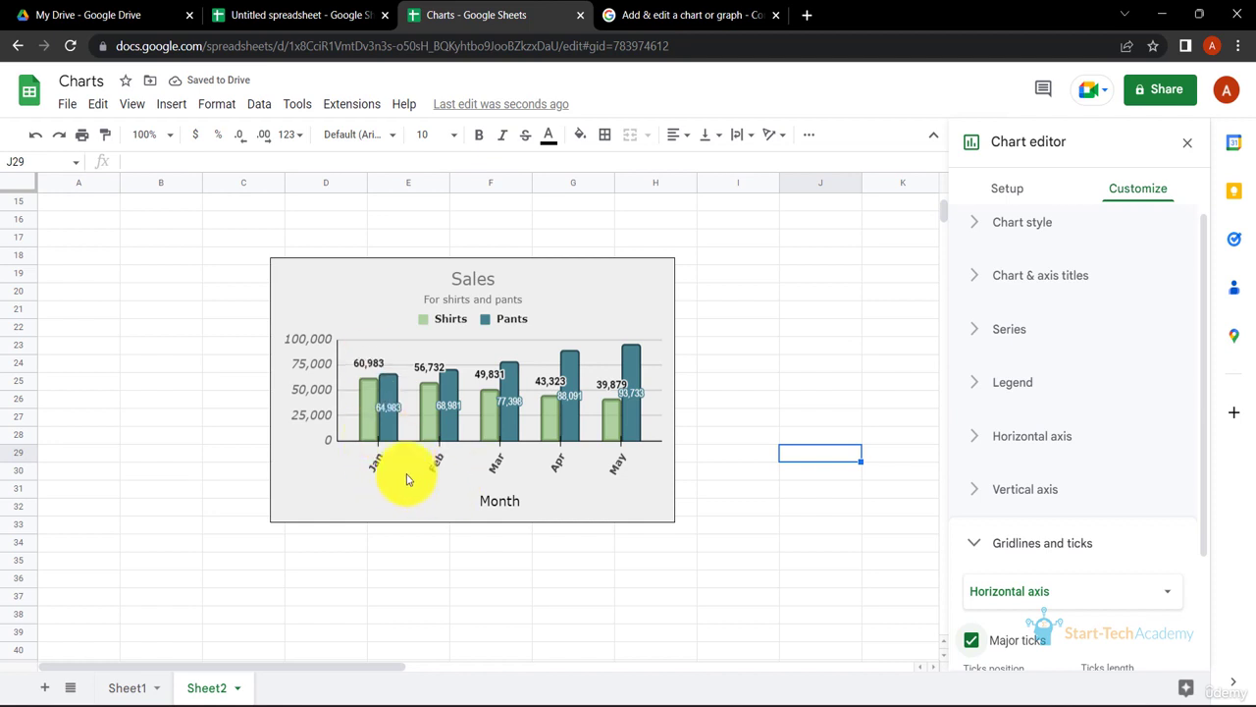
pyautogui.scroll(-3, 999, 504)
pyautogui.click(1049, 555)
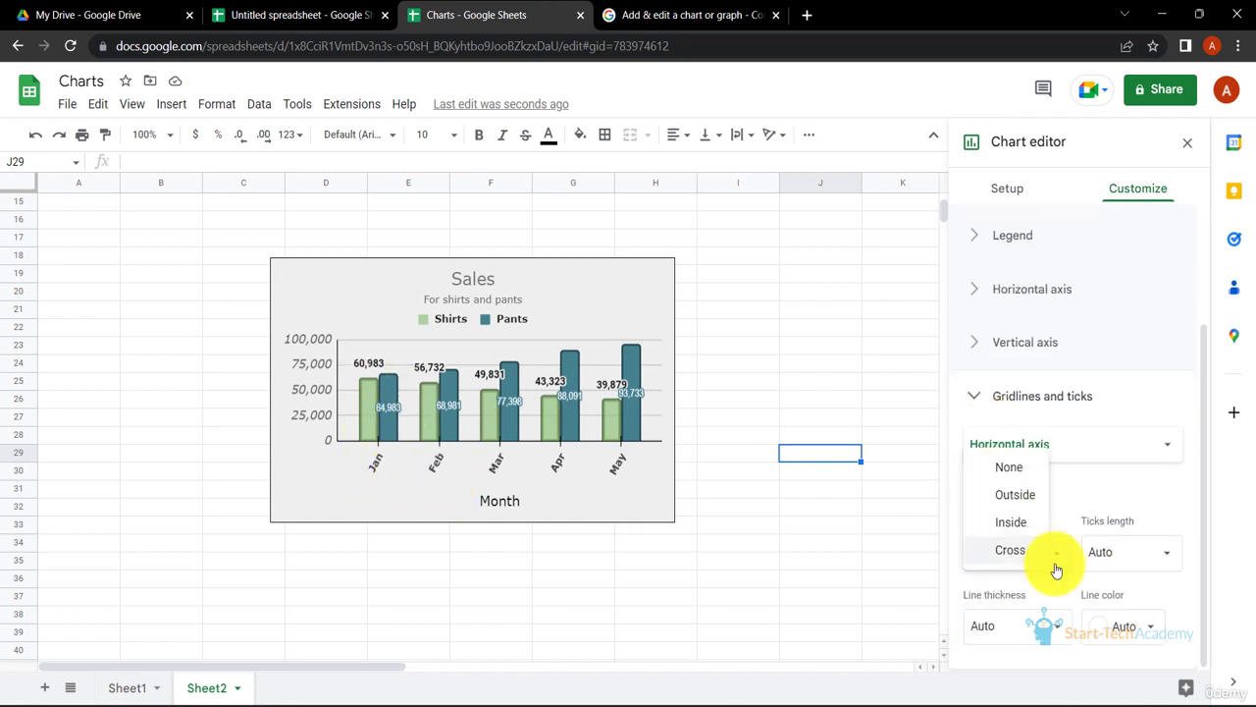
pyautogui.click(1027, 530)
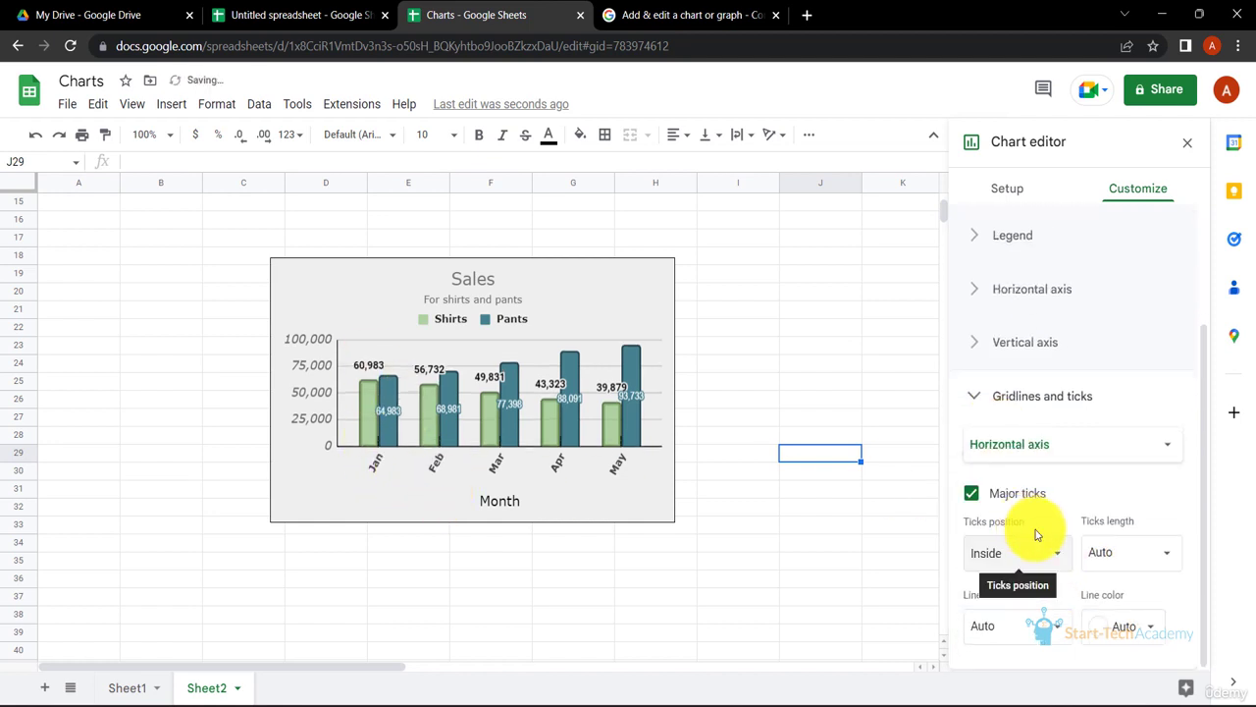
pyautogui.click(1053, 552)
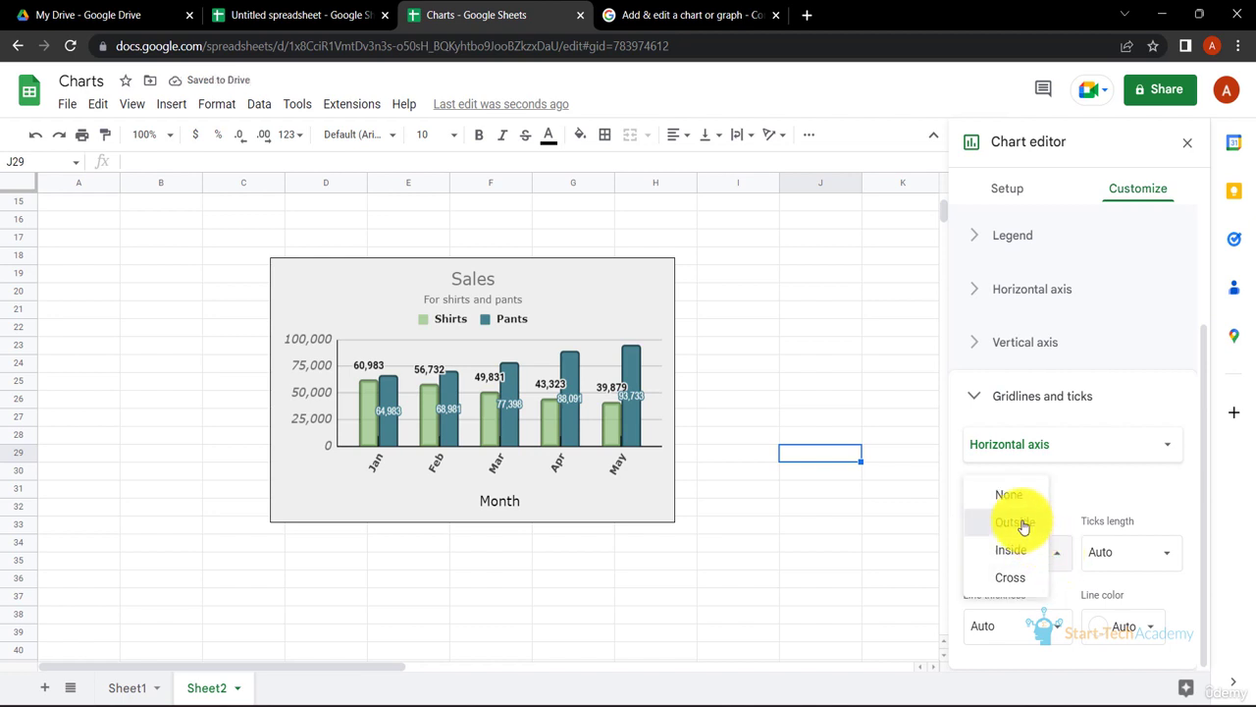
pyautogui.click(1023, 527)
pyautogui.click(1029, 553)
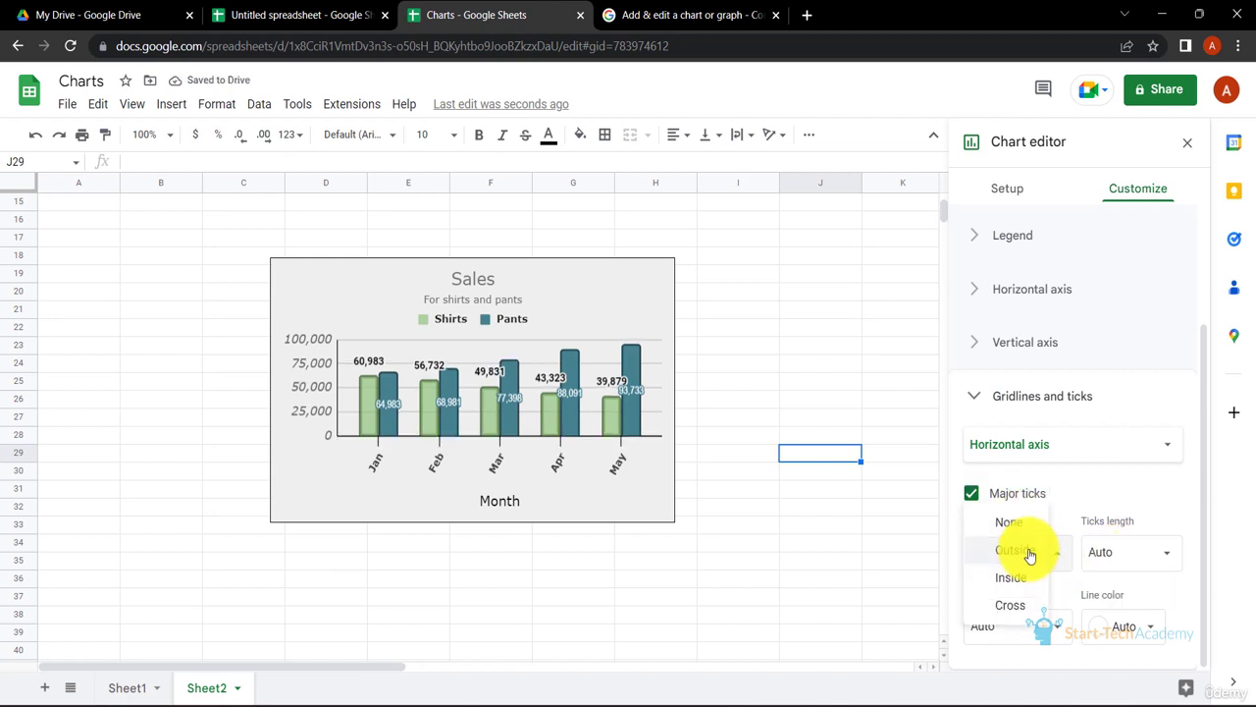
pyautogui.click(1015, 605)
# Step: Set the horizontal axis ticks length to 24px and the line color to black after trying white and red
pyautogui.click(1128, 552)
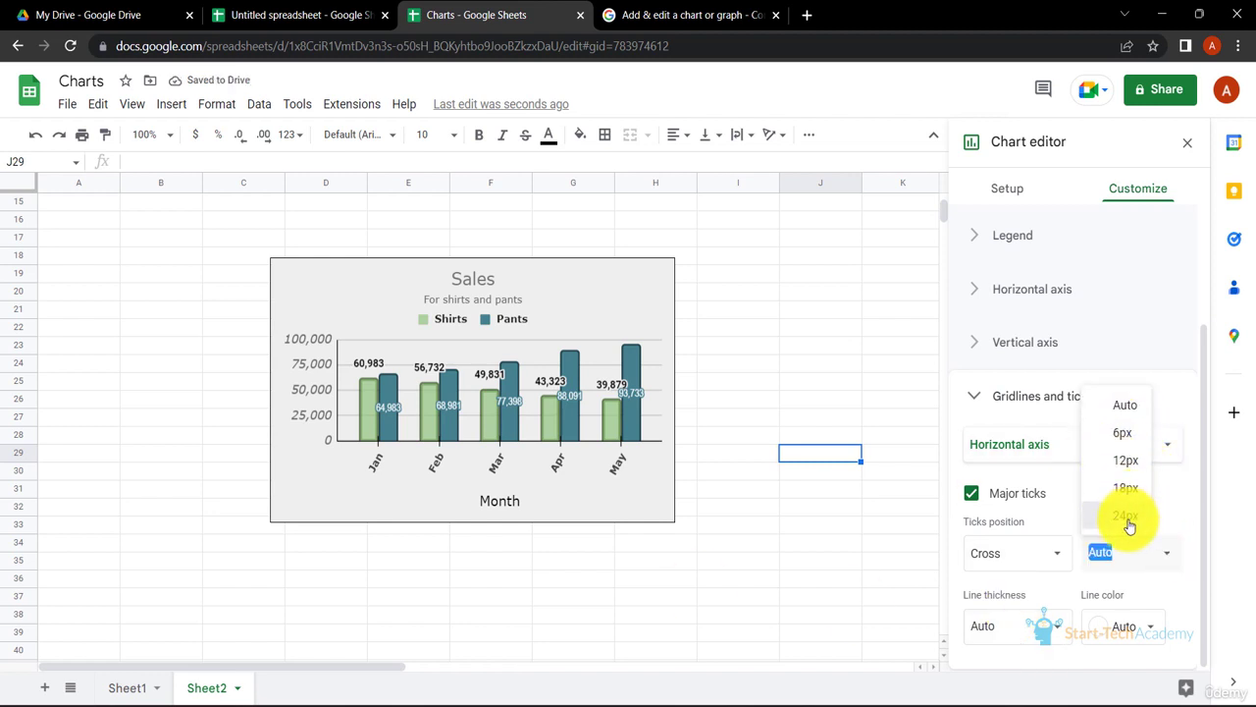
pyautogui.click(1128, 517)
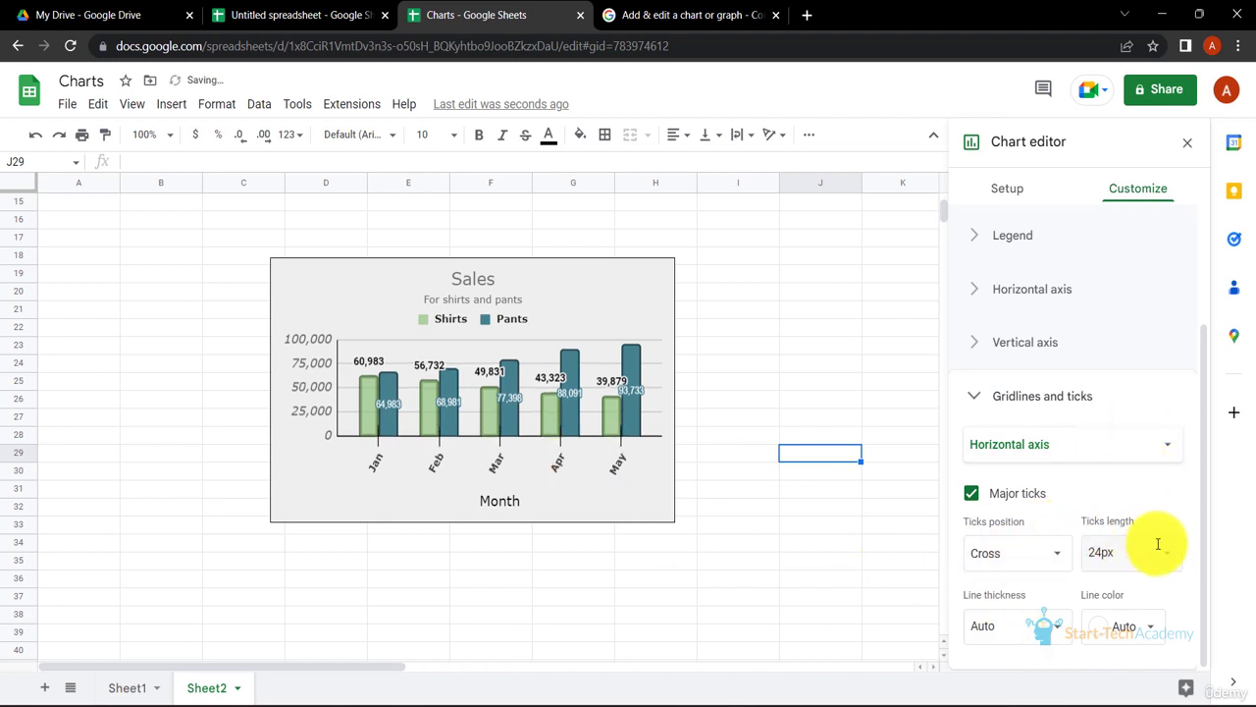
pyautogui.click(1156, 626)
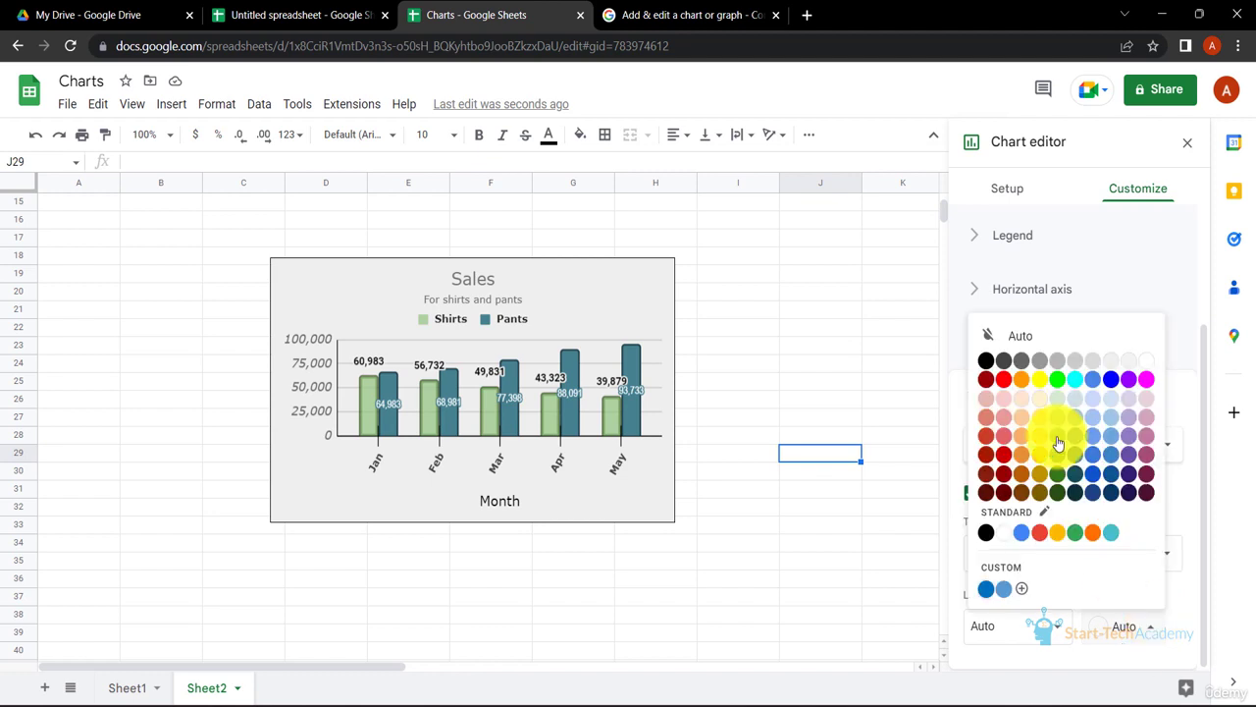
pyautogui.click(1144, 362)
pyautogui.click(1117, 629)
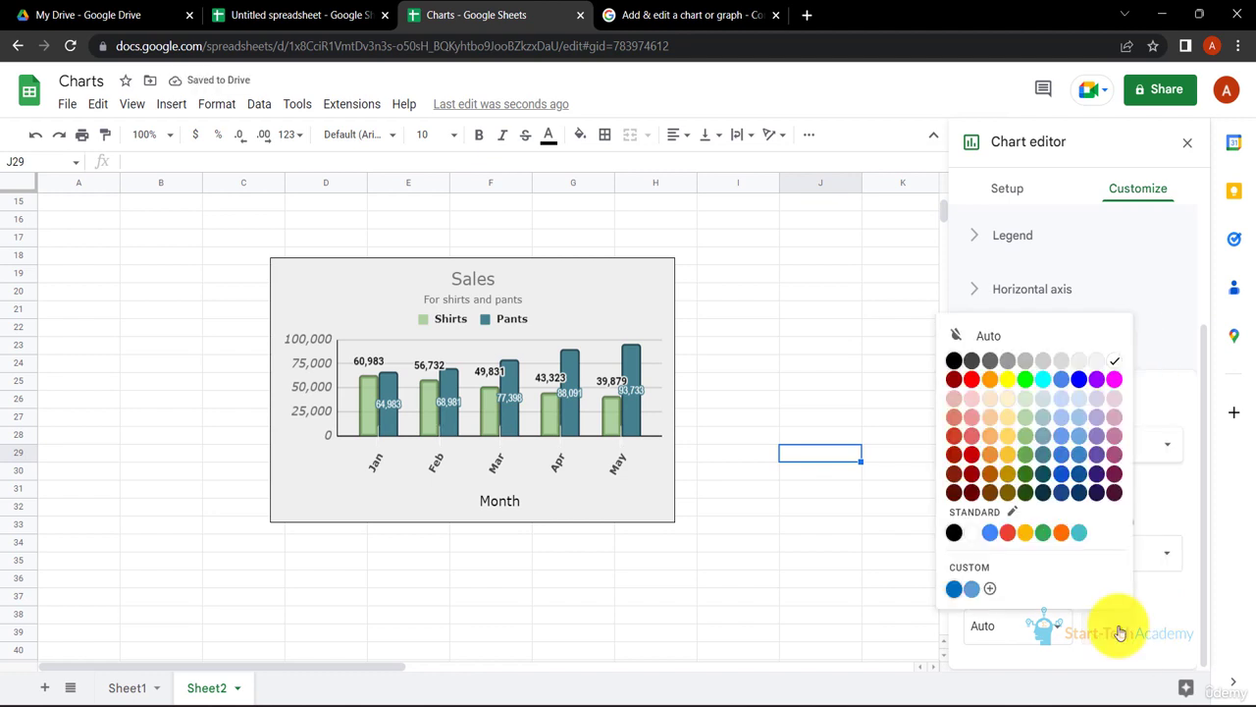
pyautogui.click(958, 385)
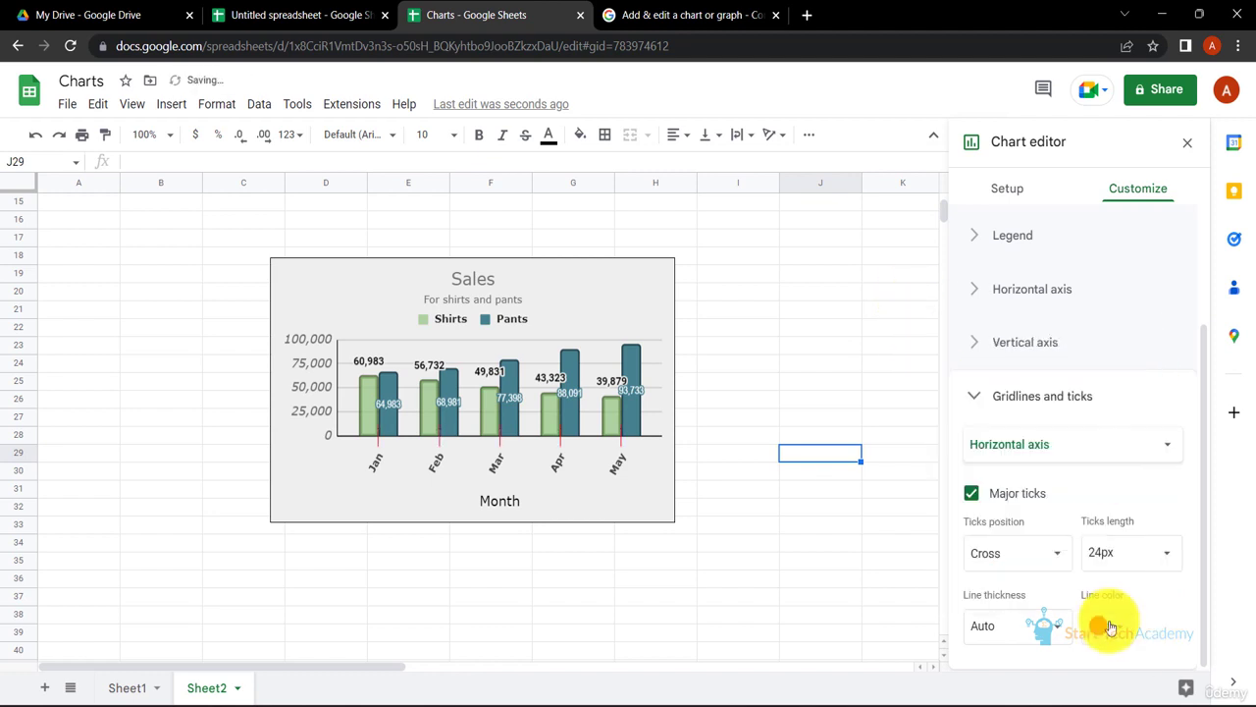
pyautogui.click(1113, 626)
pyautogui.click(954, 361)
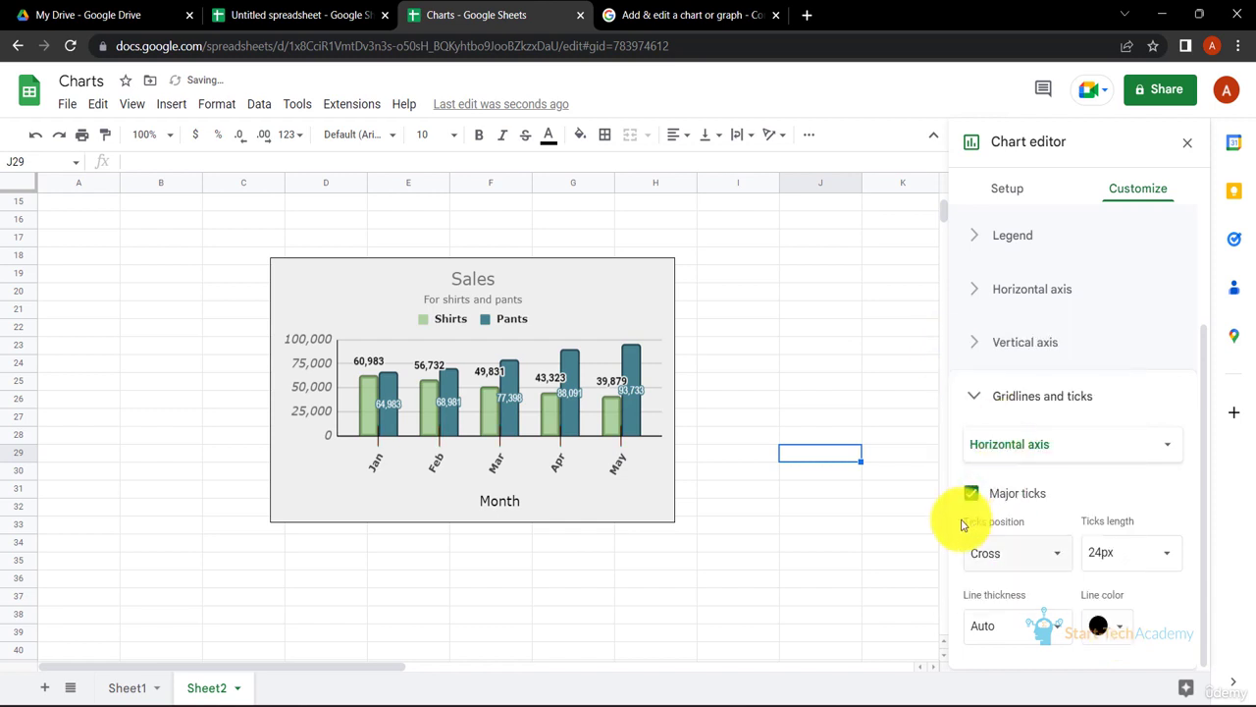
# Step: Try an 8px line thickness for the horizontal axis ticks, and settle on 2px
pyautogui.click(1049, 624)
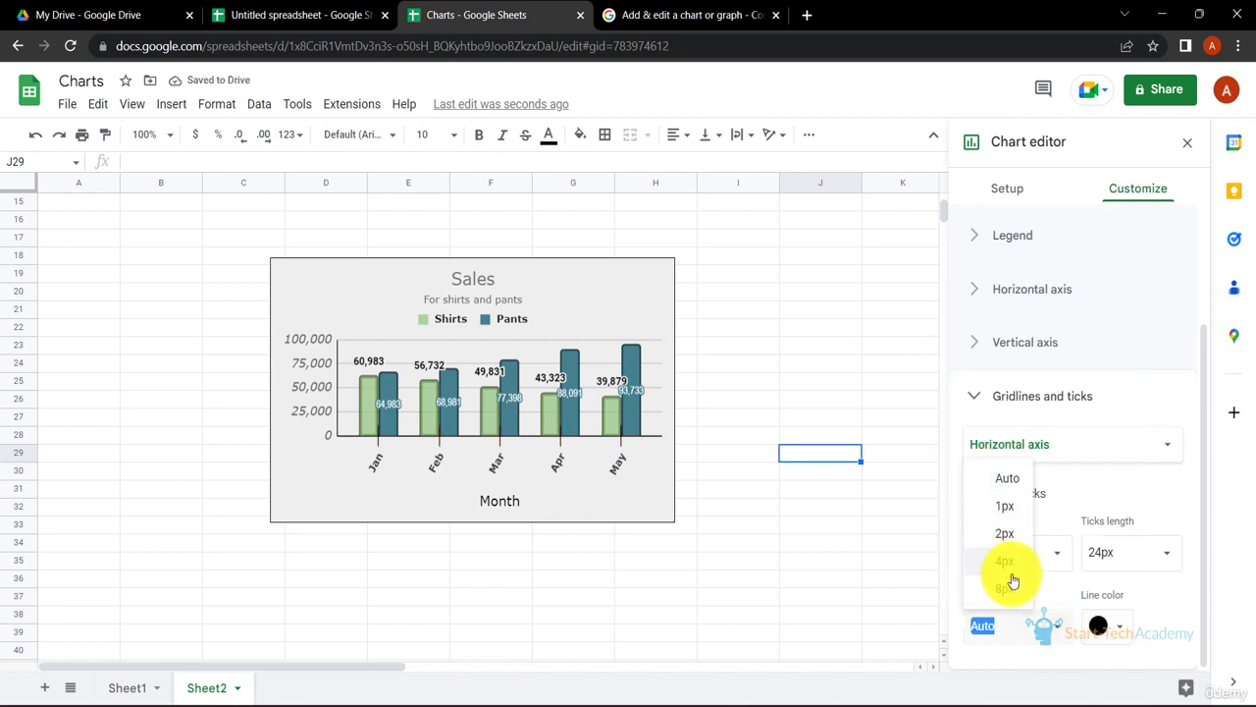
pyautogui.click(1013, 596)
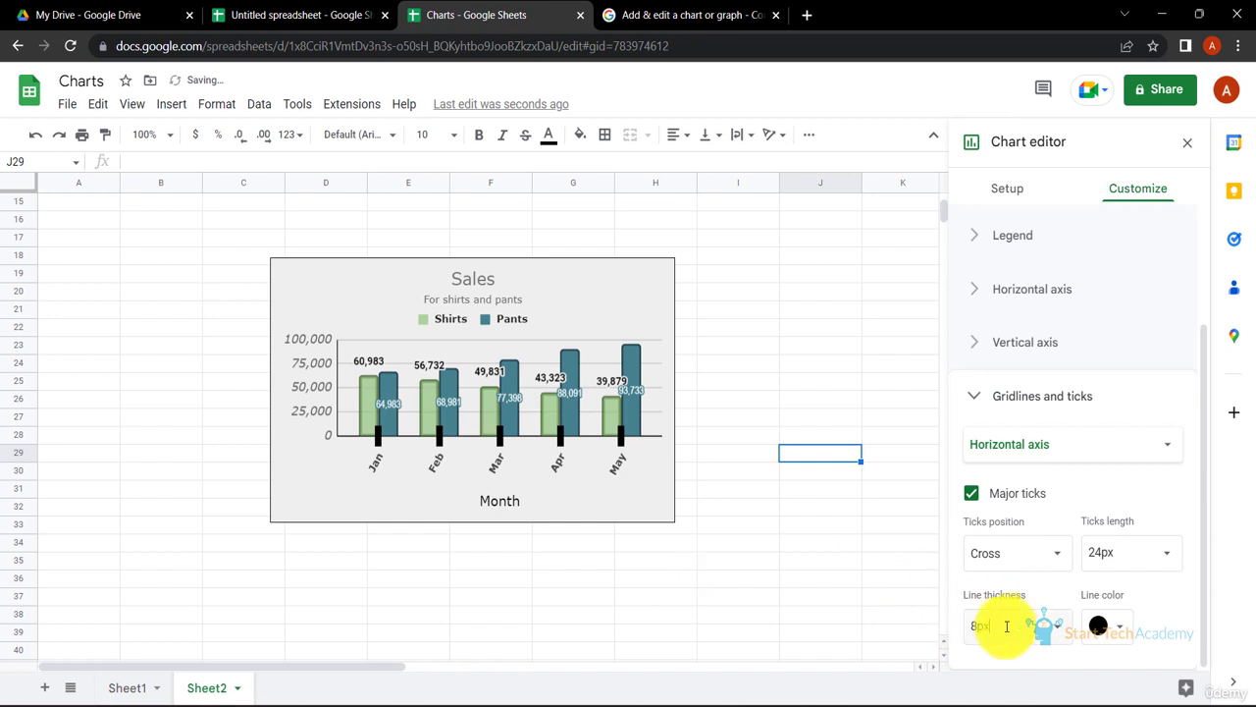
pyautogui.click(1058, 631)
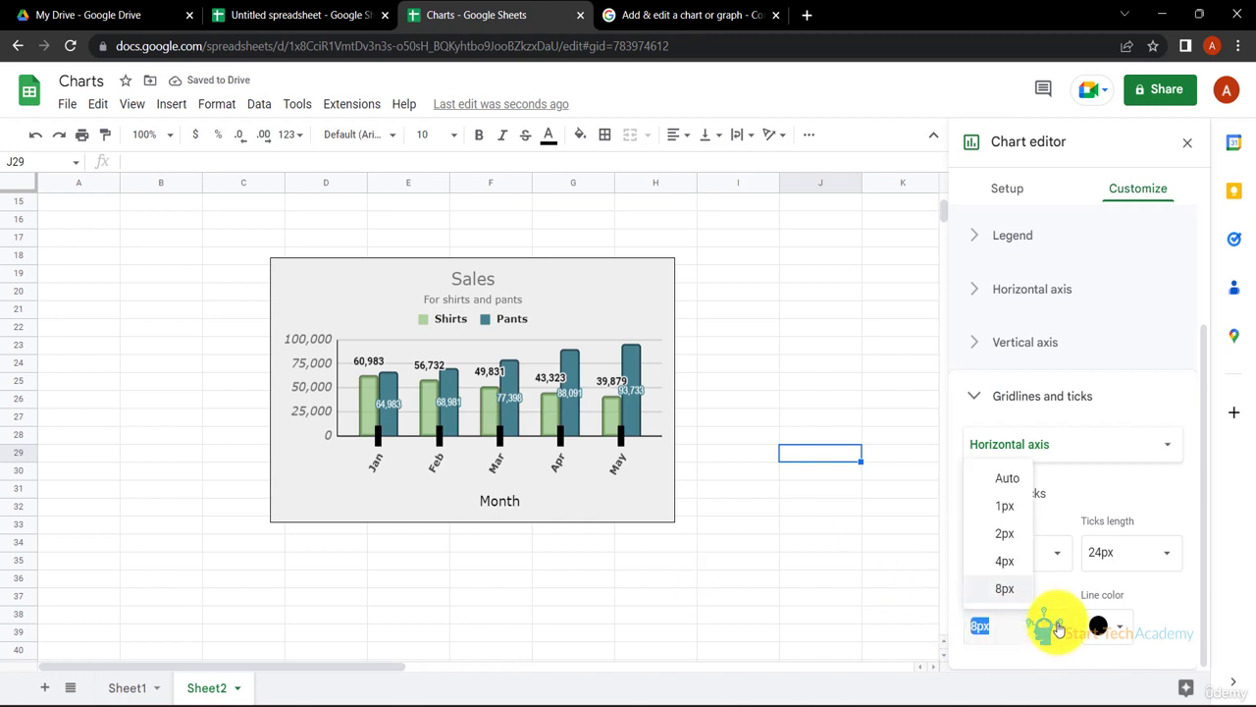
pyautogui.click(1019, 546)
# Step: Switch the gridlines and ticks settings to the vertical axis
pyautogui.click(1135, 444)
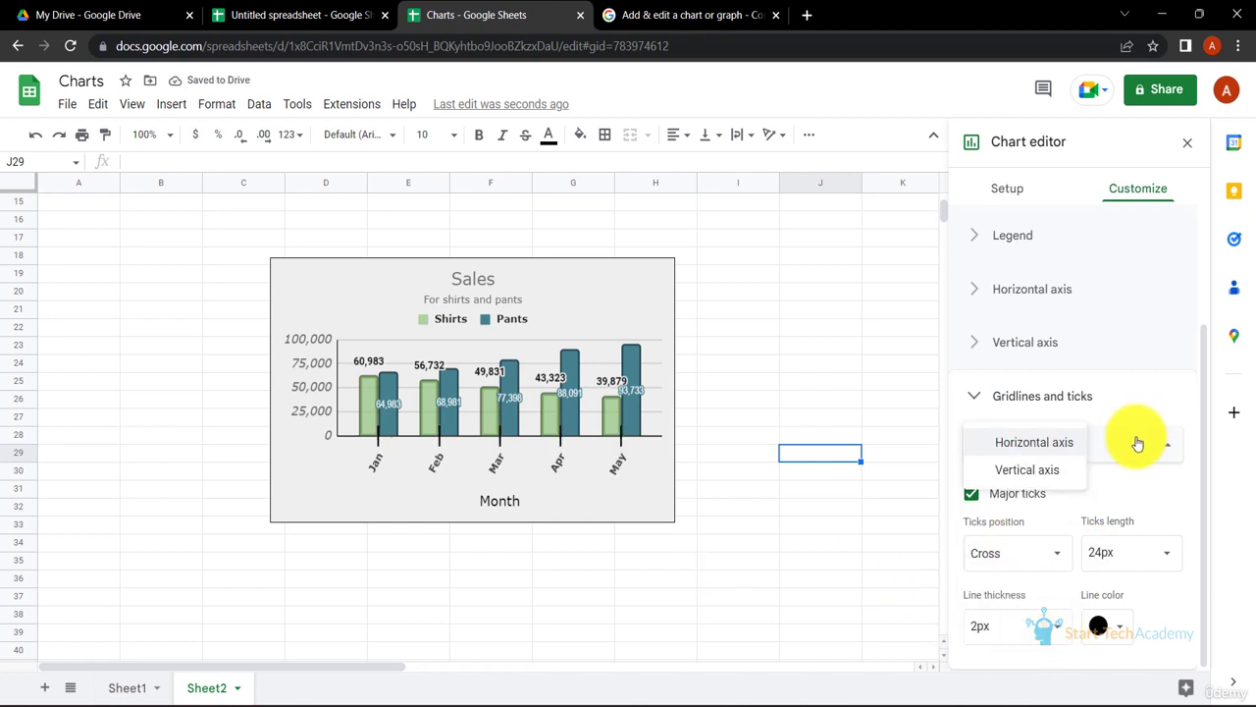
pyautogui.click(1068, 481)
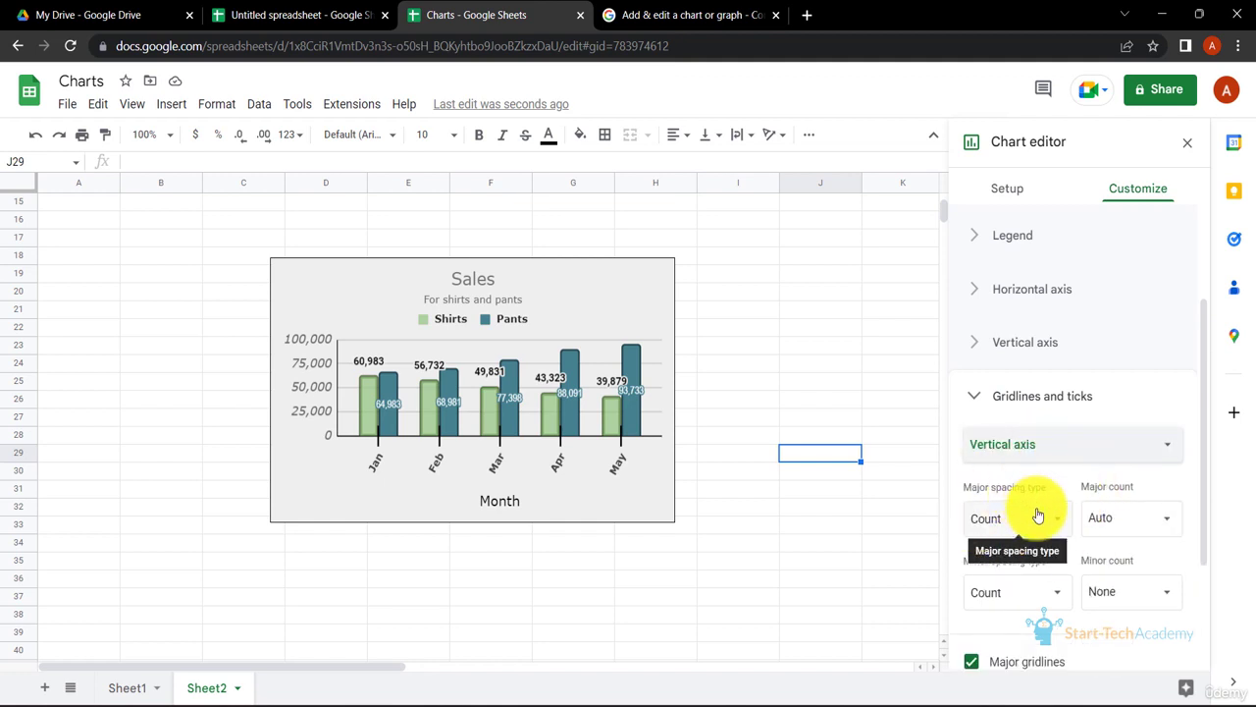
pyautogui.scroll(-1, 1038, 513)
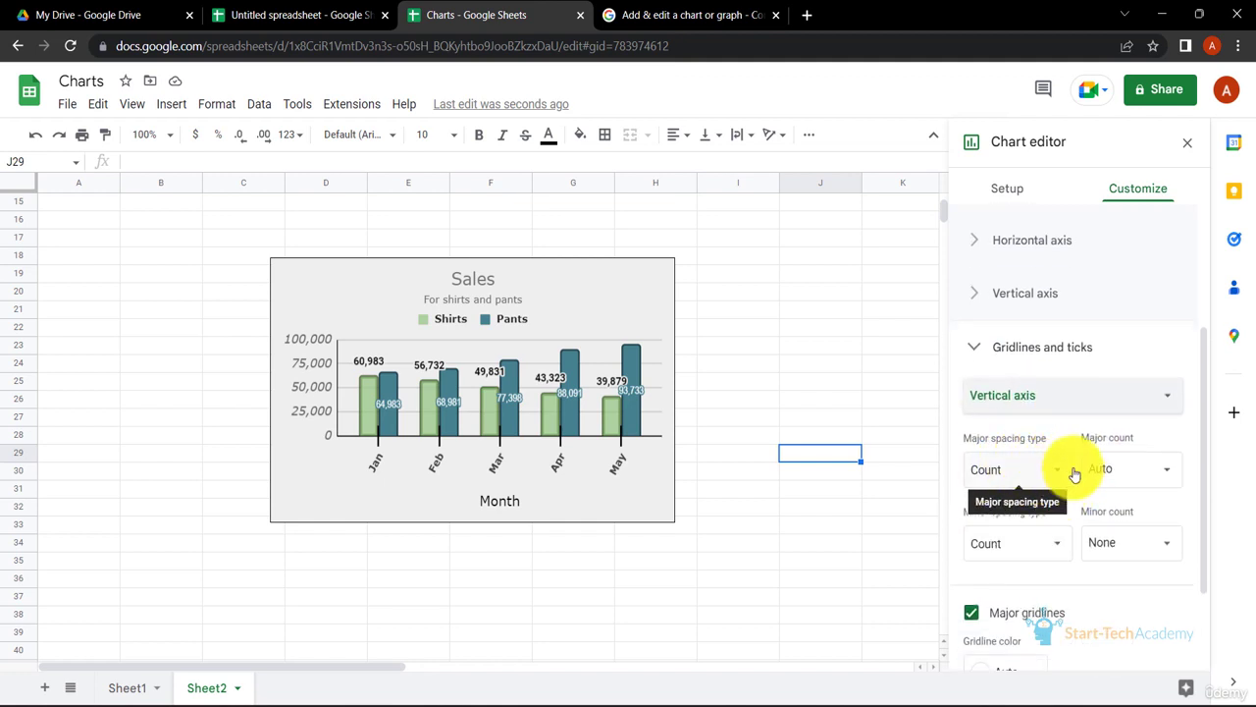
pyautogui.scroll(1, 1040, 467)
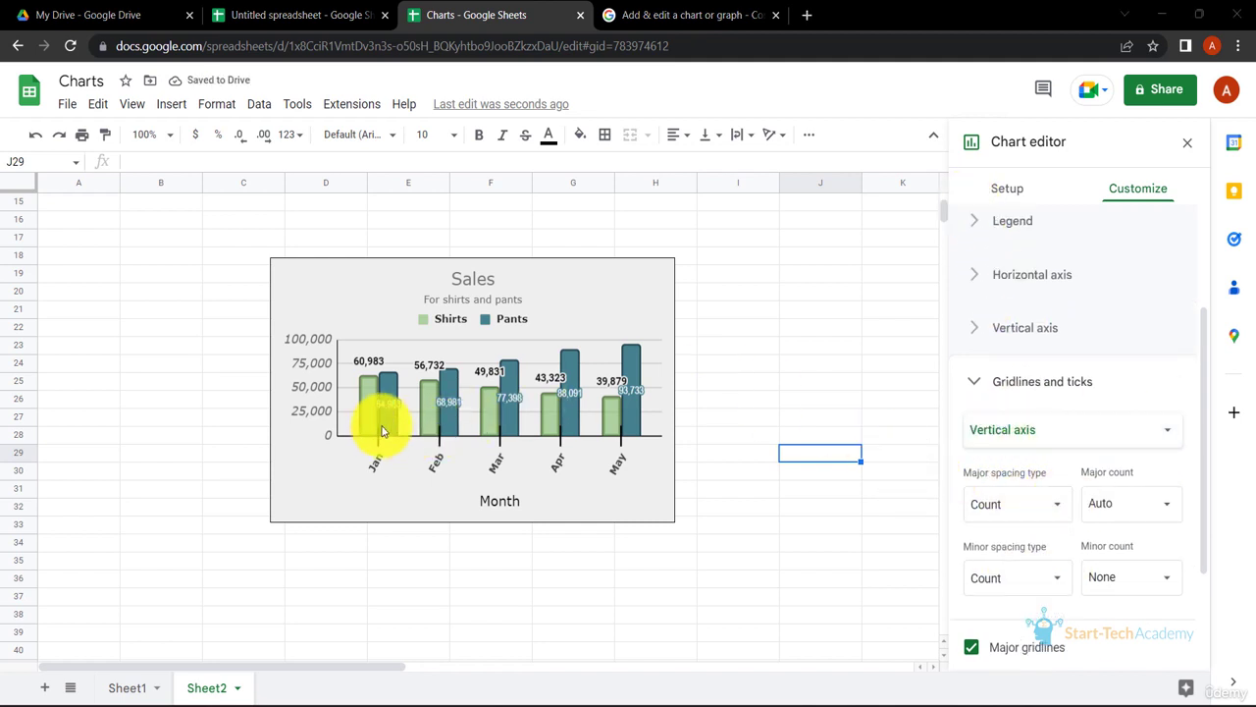
# Step: Try vertical axis major counts of 5 and 10 and a minor count of 10, restoring them to Auto and None
pyautogui.click(1143, 502)
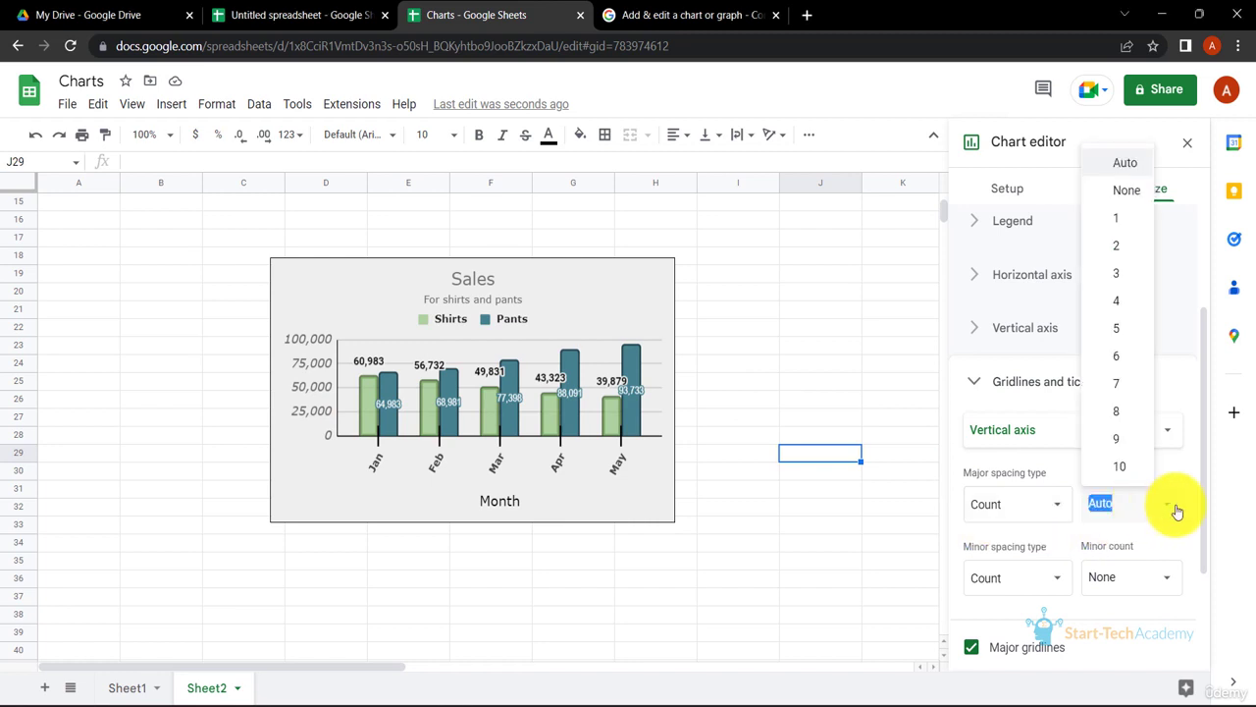
pyautogui.click(1116, 335)
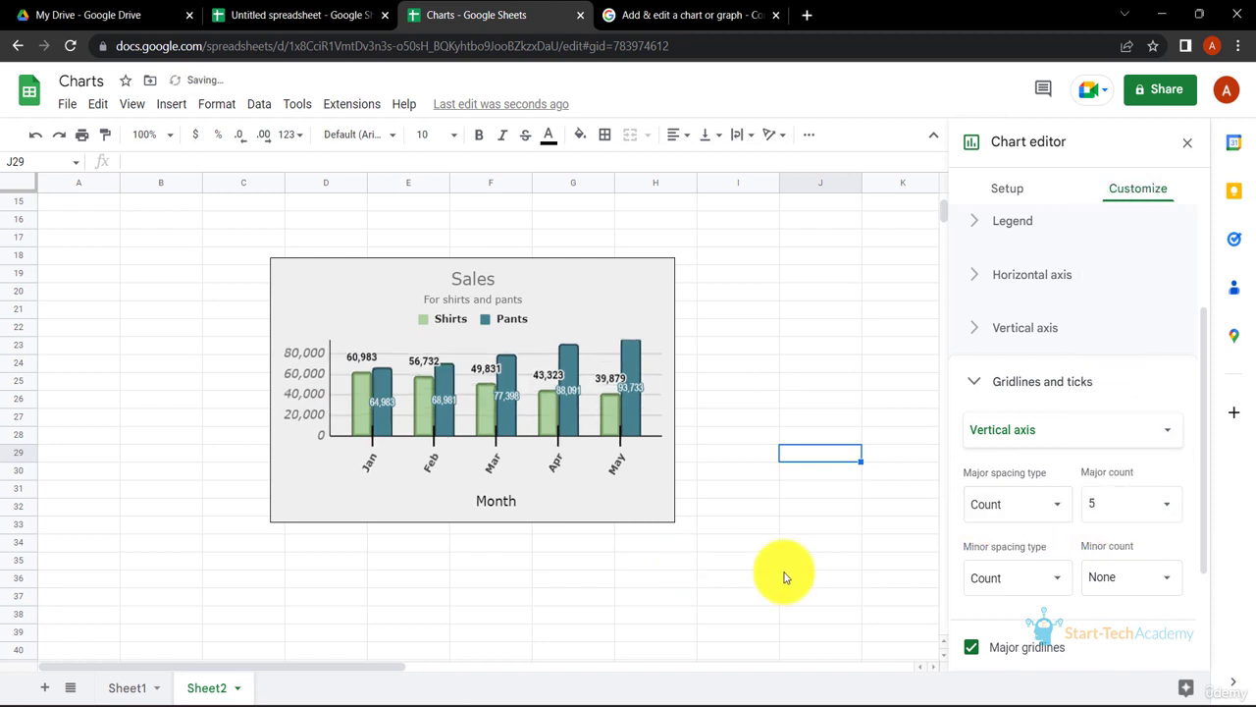
pyautogui.click(1169, 512)
pyautogui.click(1122, 465)
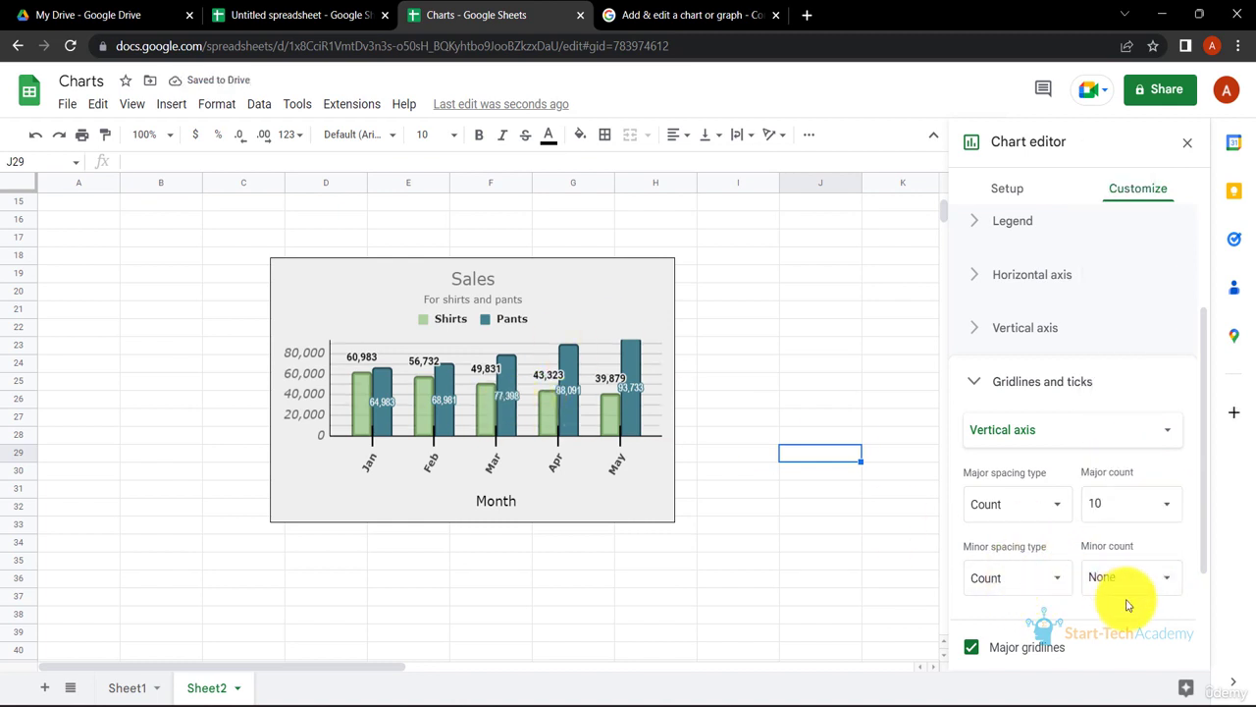
pyautogui.click(1157, 576)
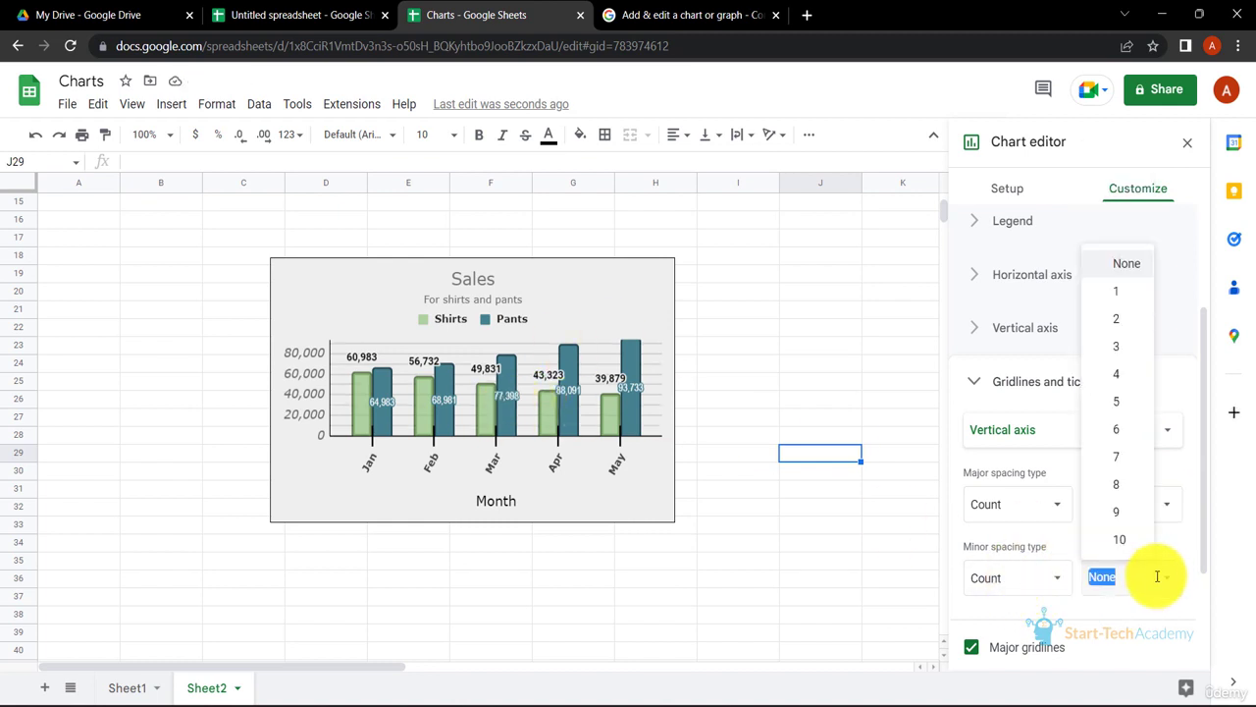
pyautogui.click(1130, 538)
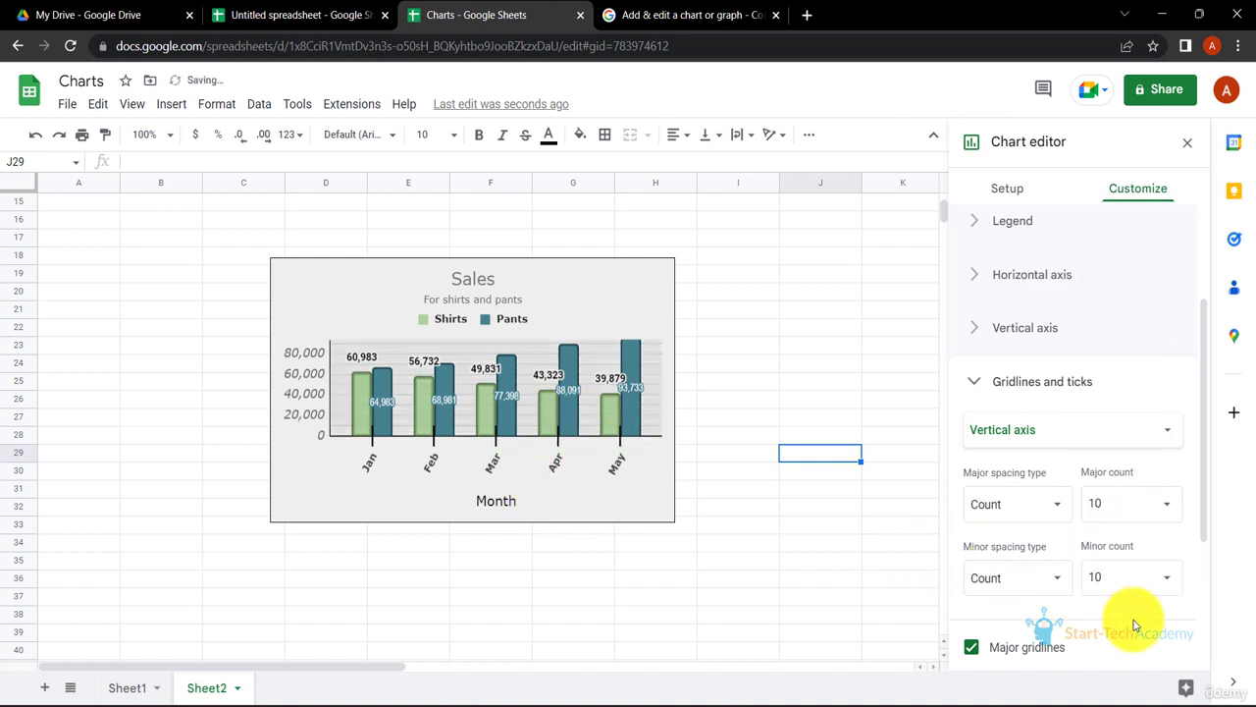
pyautogui.click(1158, 502)
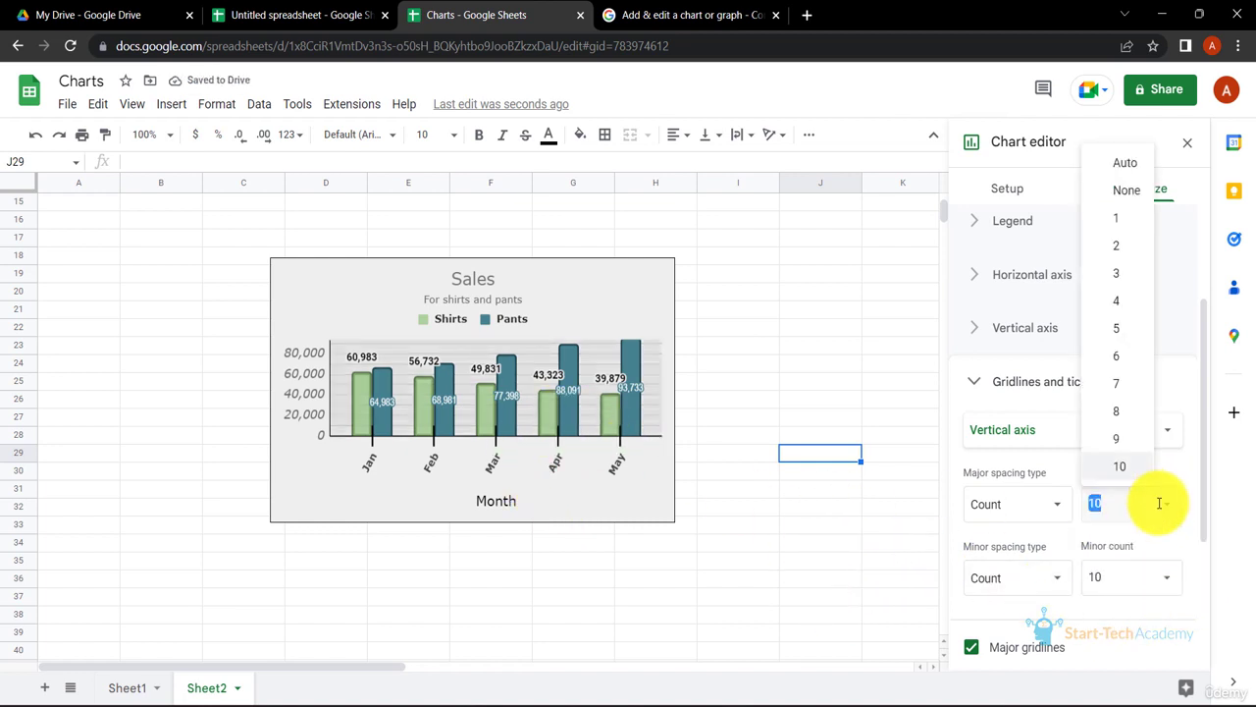
pyautogui.click(1125, 163)
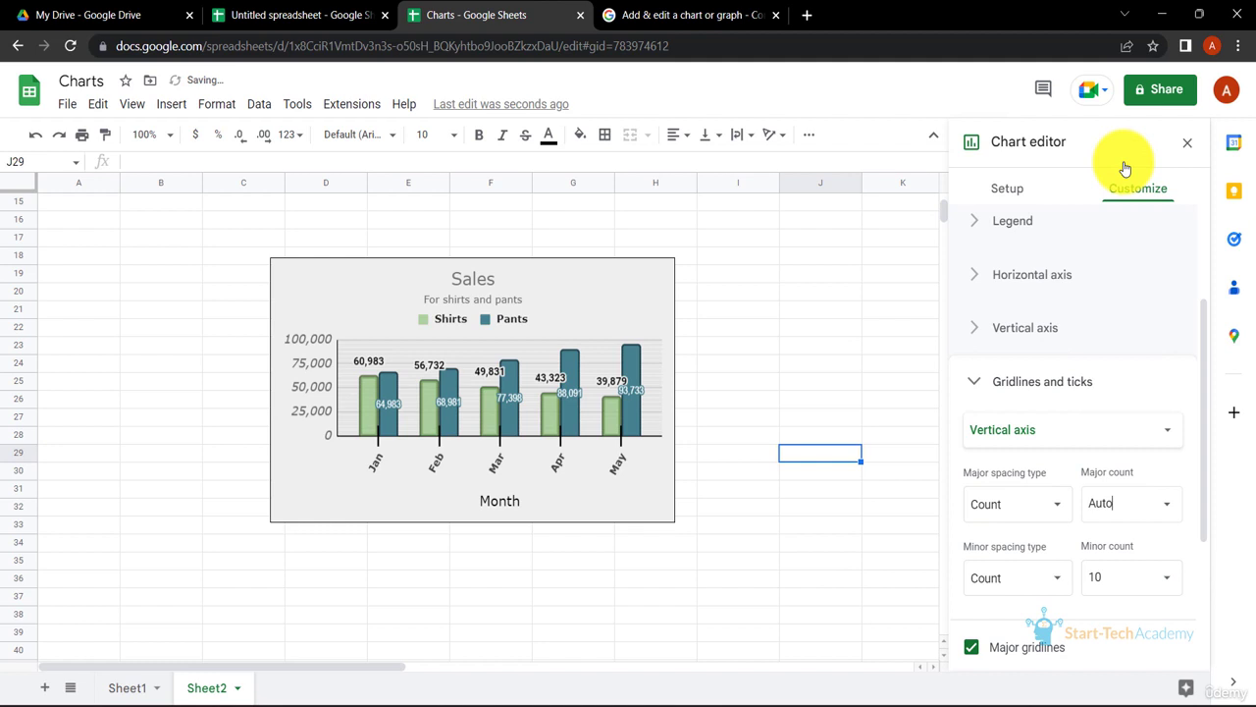
pyautogui.click(1168, 582)
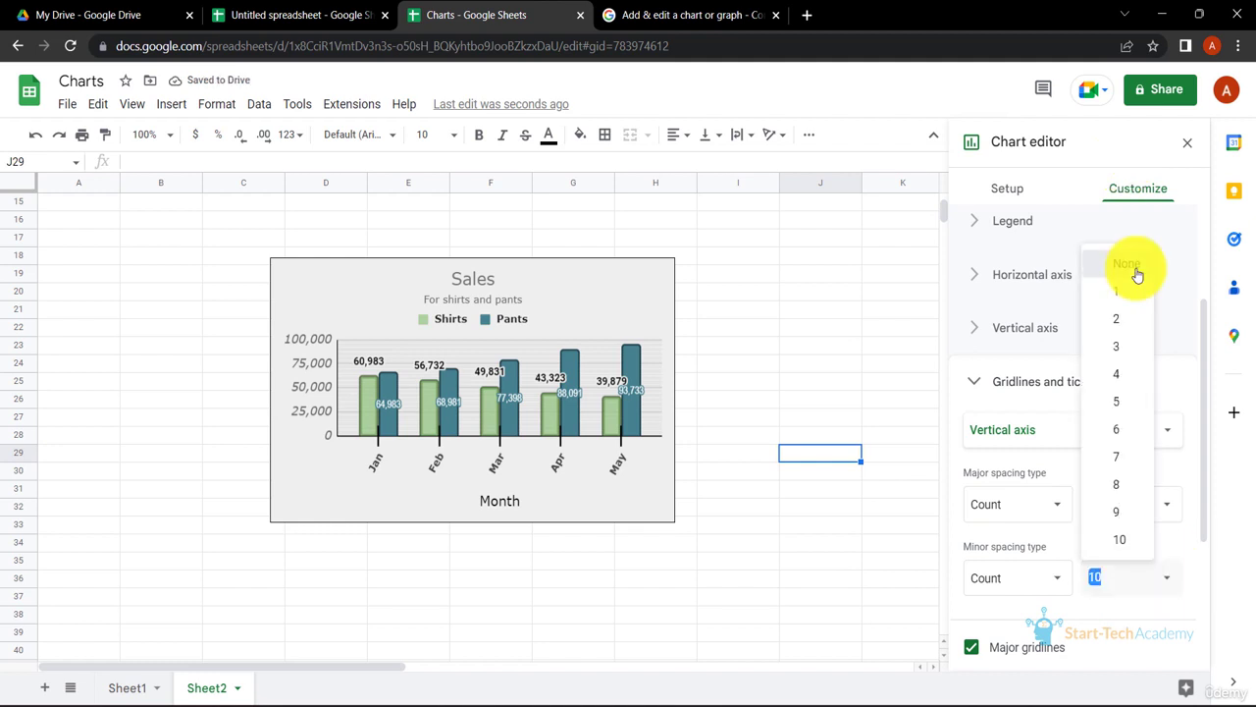
pyautogui.click(1132, 269)
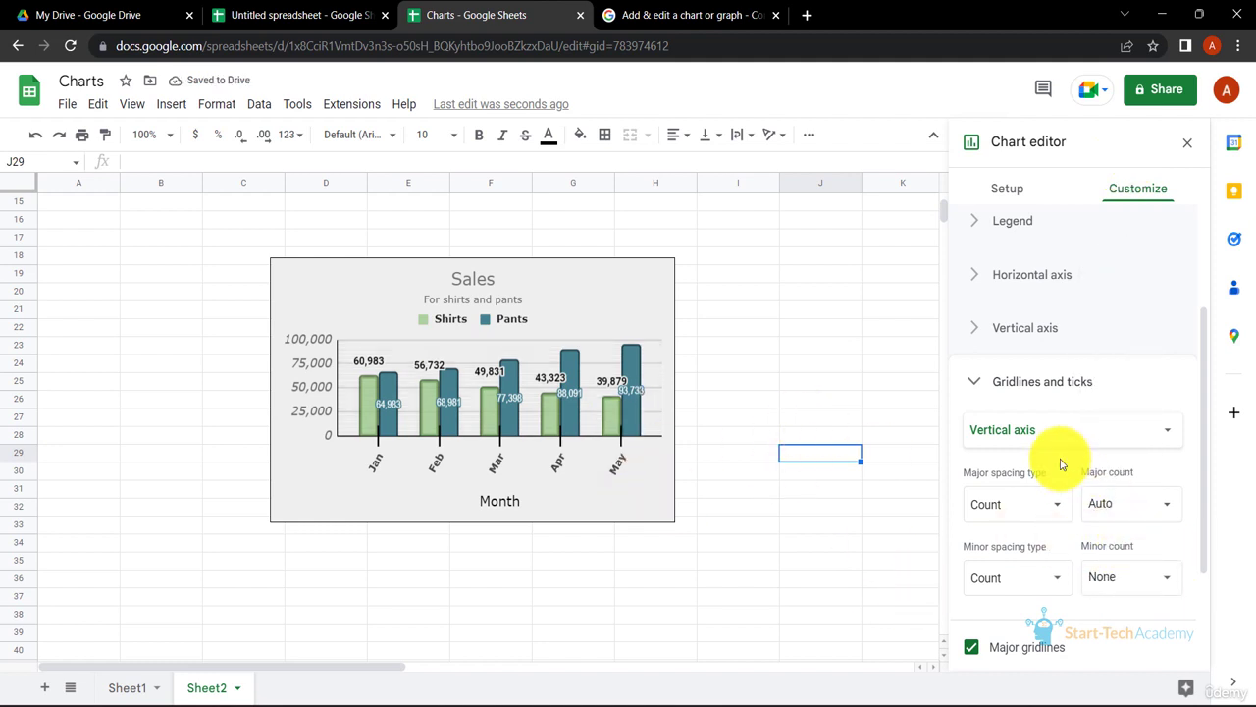
# Step: Color the vertical axis major gridlines gray after trying white
pyautogui.scroll(-2, 977, 479)
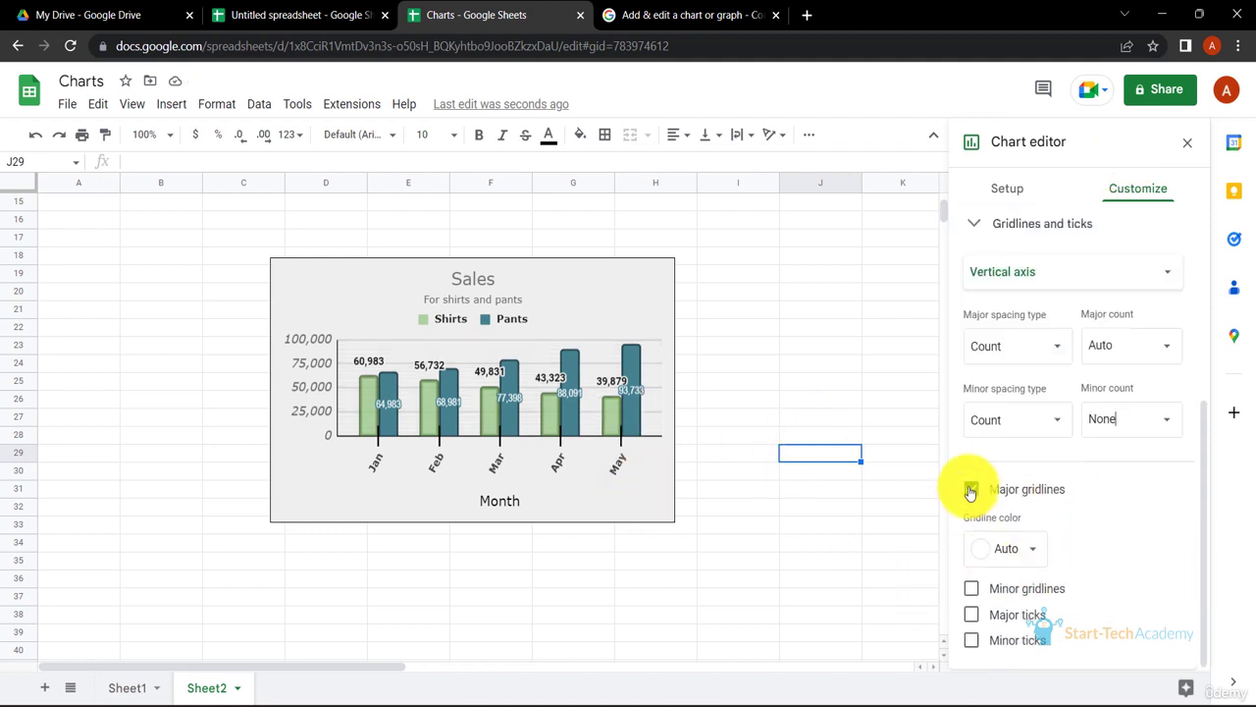
pyautogui.click(1034, 552)
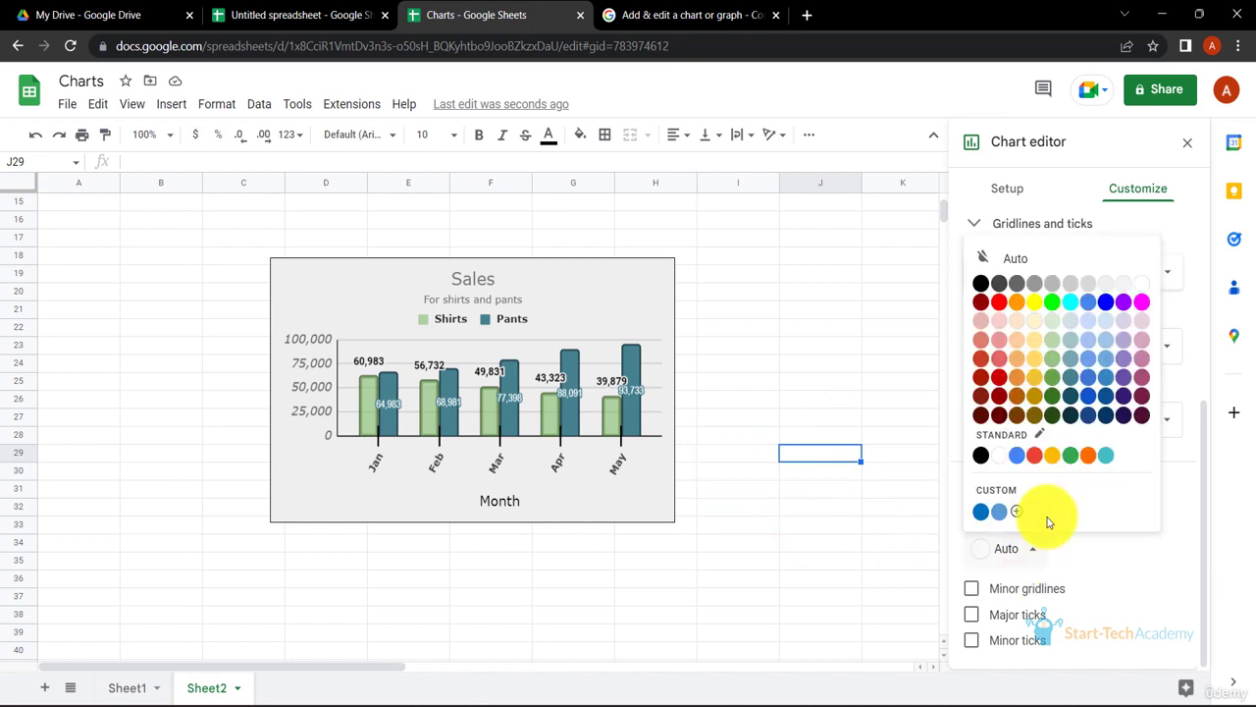
pyautogui.click(1000, 462)
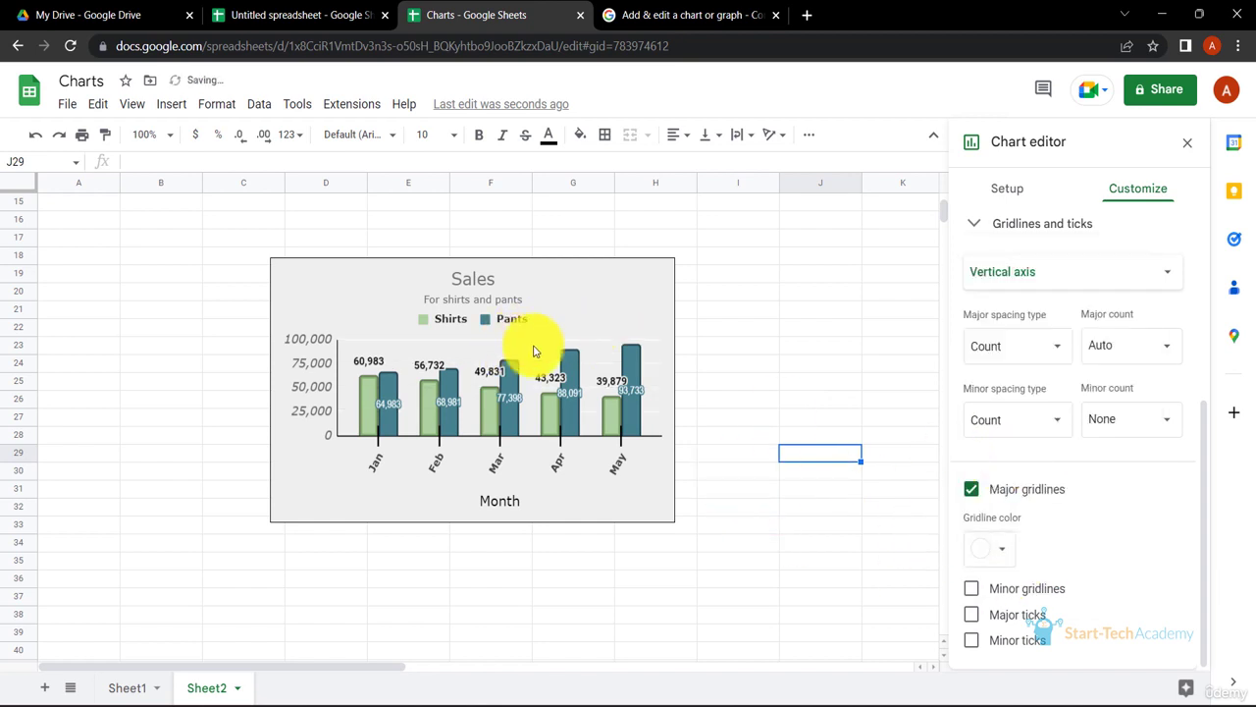
pyautogui.click(1009, 550)
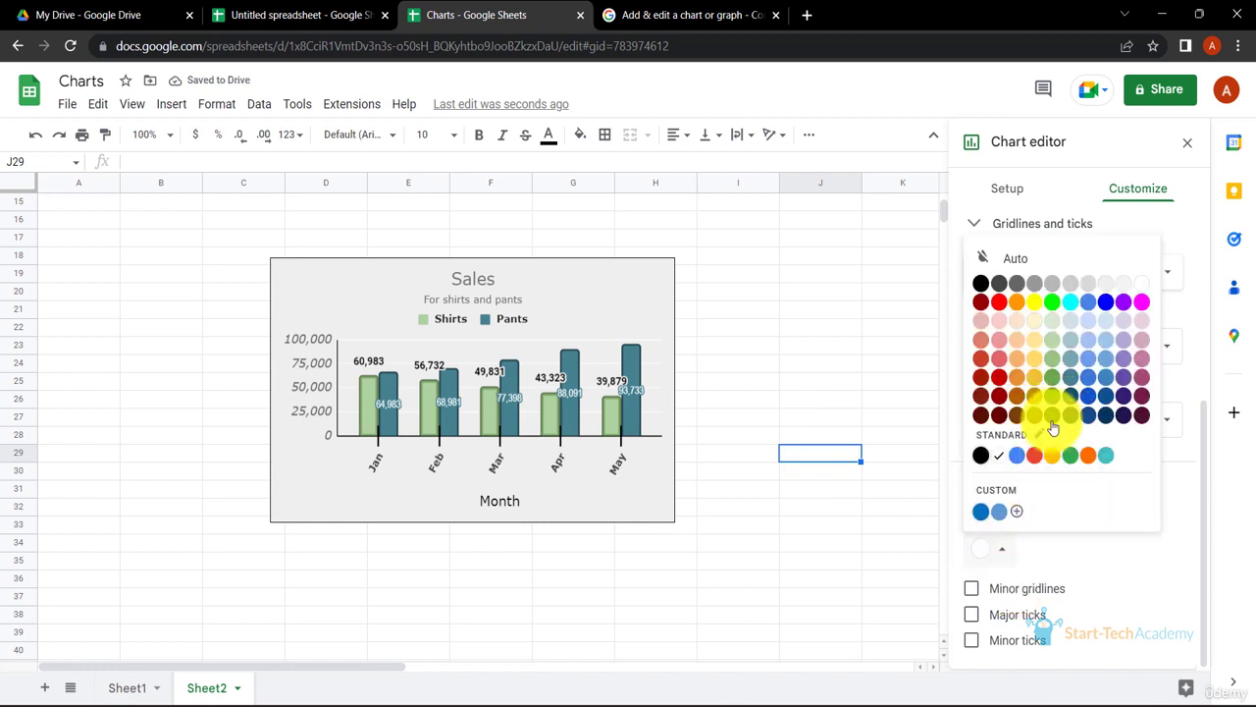
pyautogui.click(1048, 282)
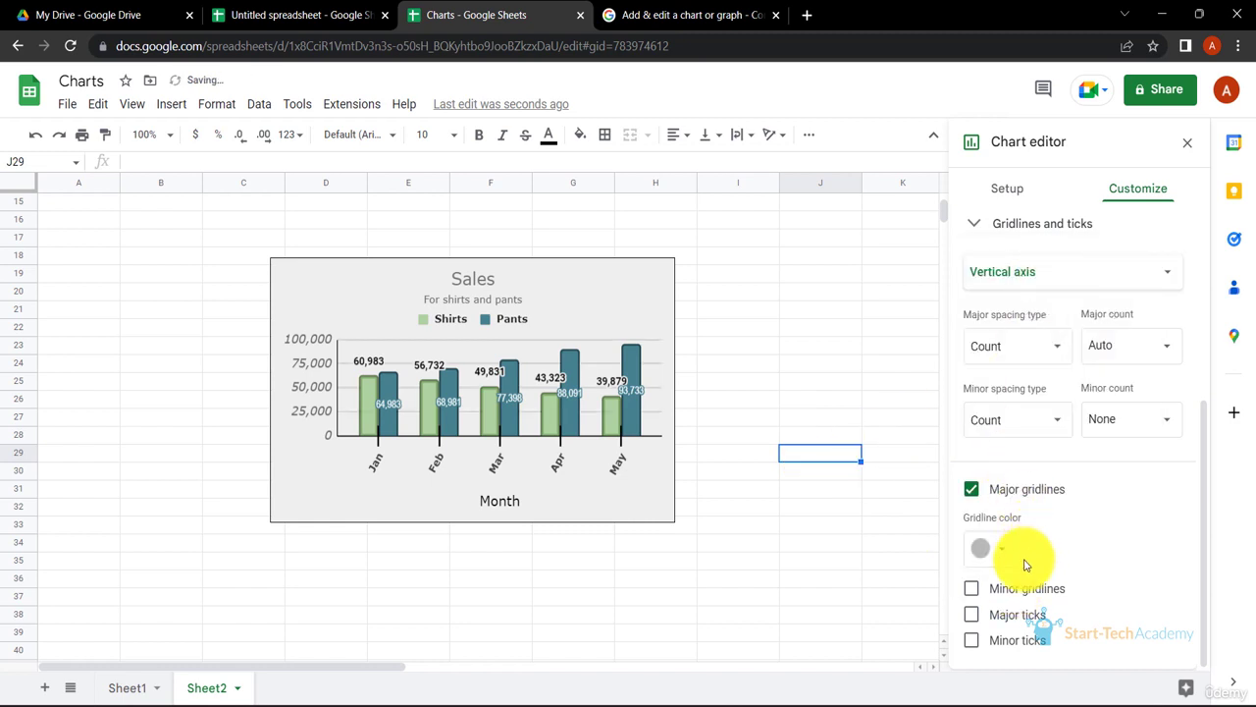
# Step: Try minor gridlines and major ticks on the vertical axis, turning each off again, and turn on minor ticks
pyautogui.click(972, 592)
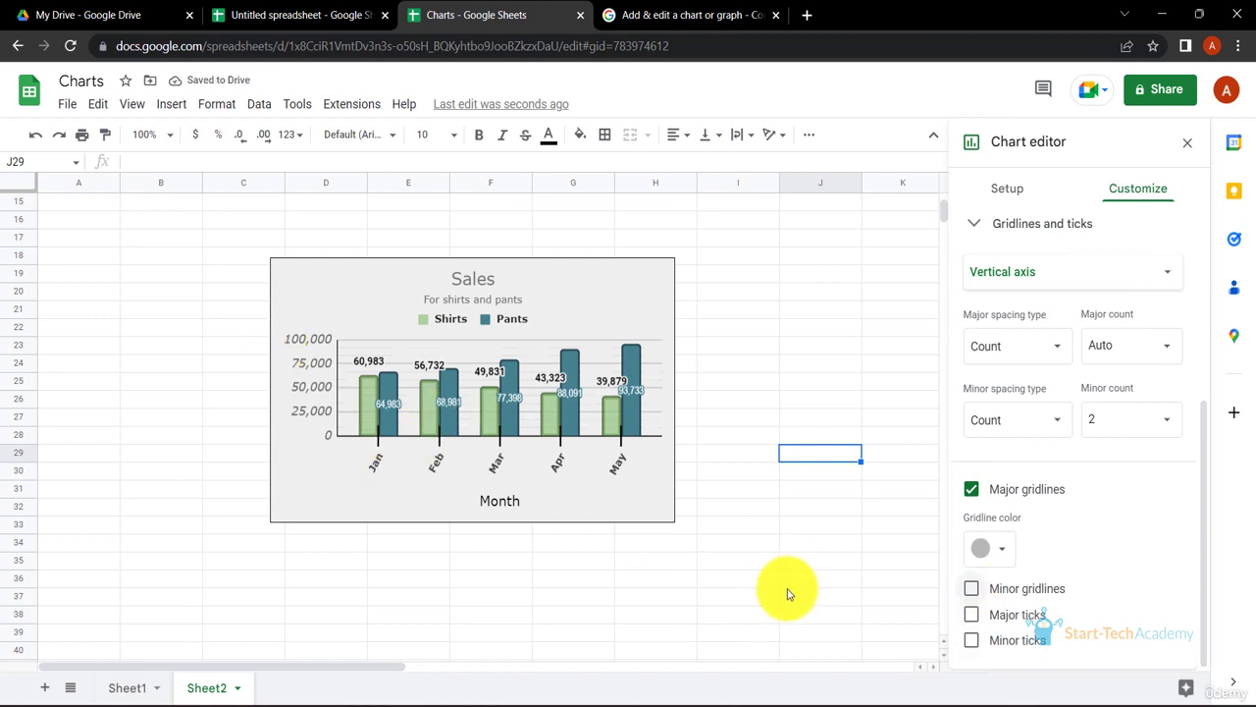
pyautogui.click(977, 613)
pyautogui.click(978, 613)
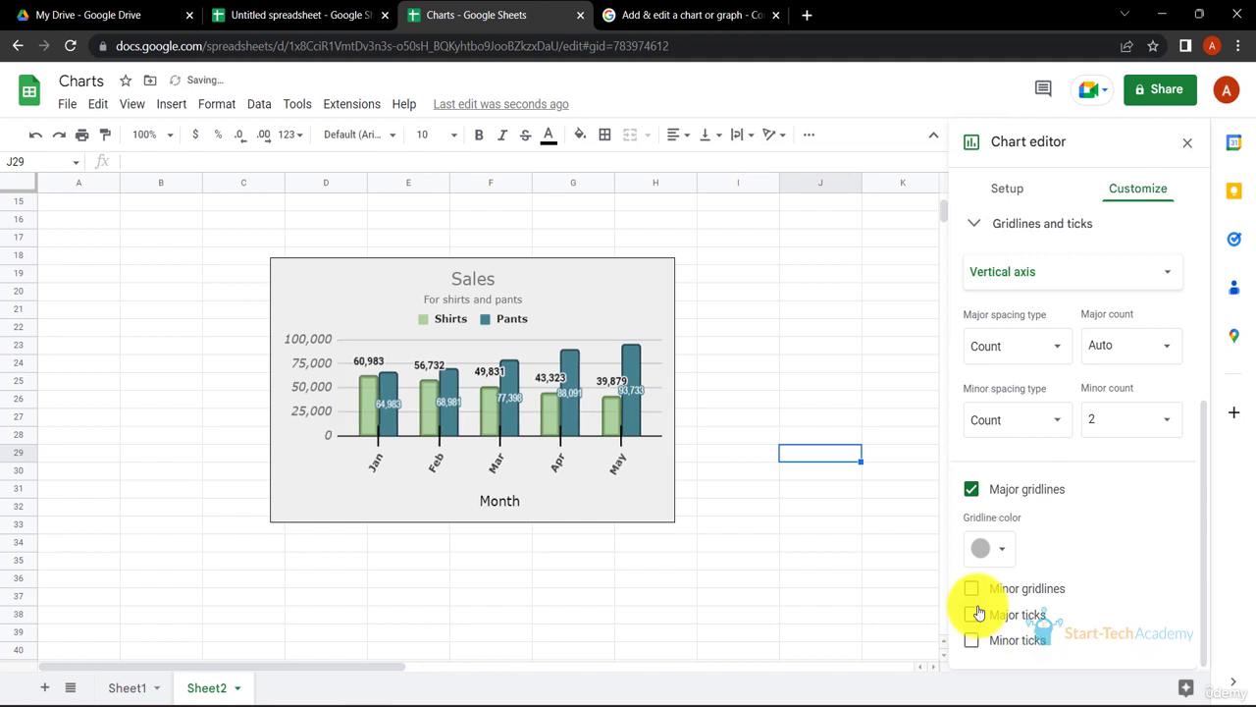
pyautogui.click(973, 643)
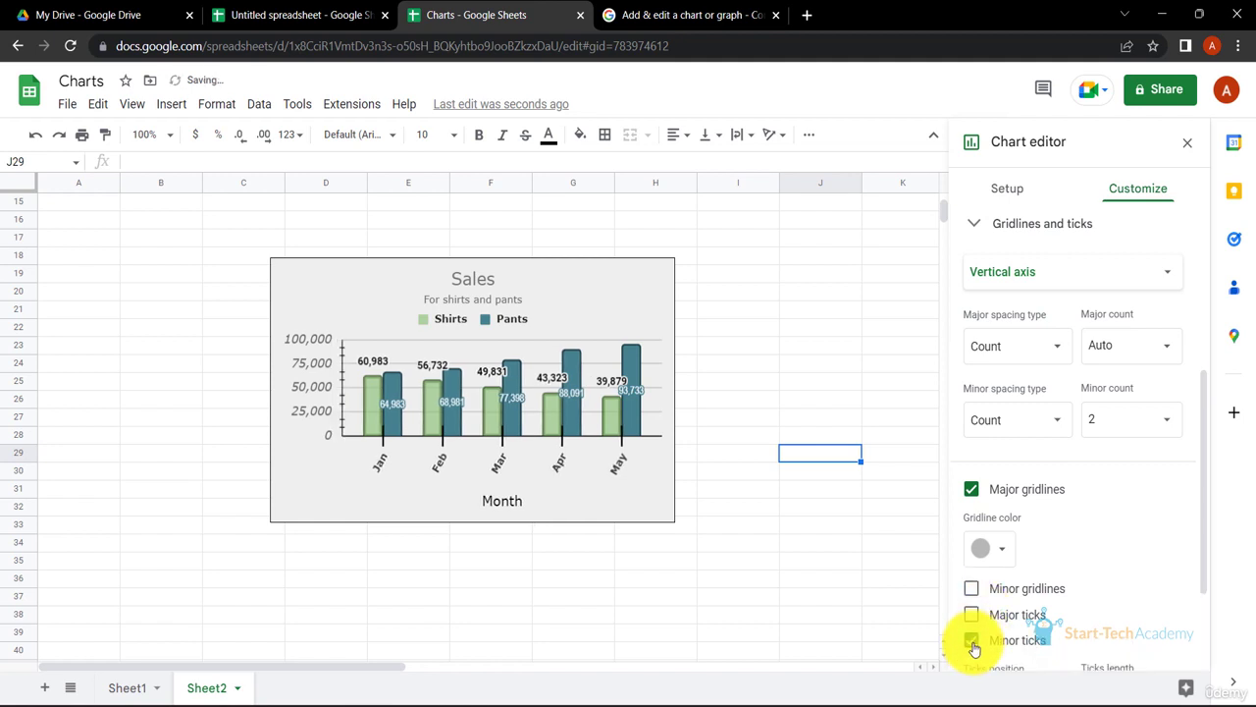